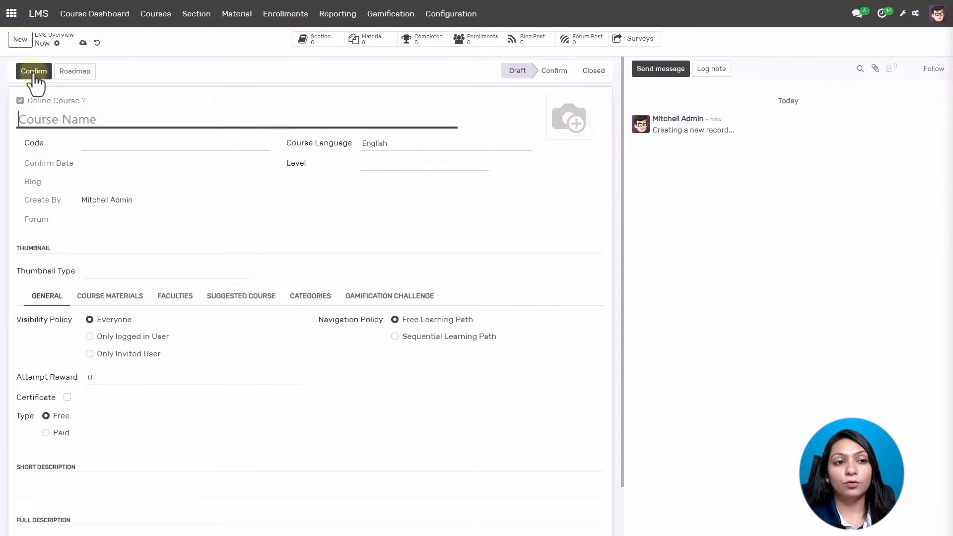
Enter course name 'French Language Class', code 'fl', and choose level Beginner.
click(113, 119)
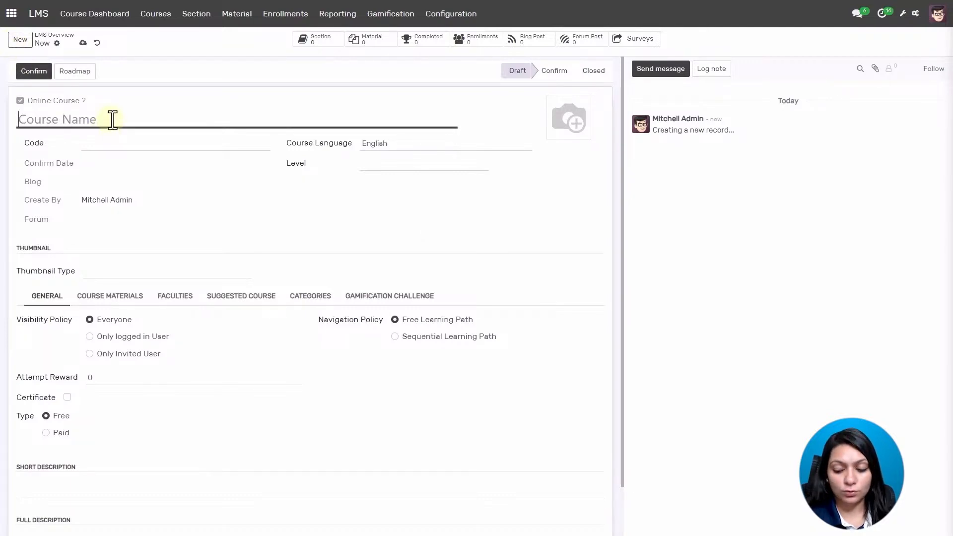
text(French )
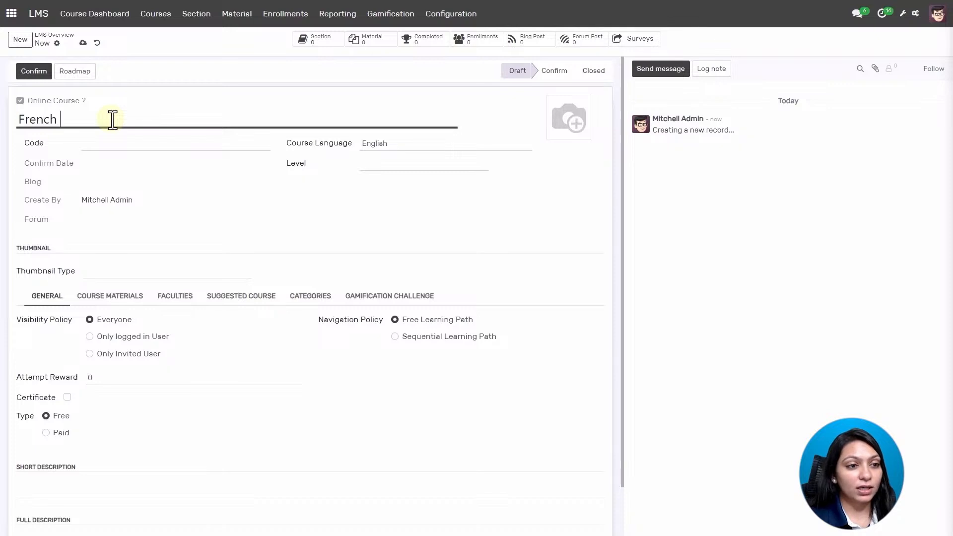
text(Language C)
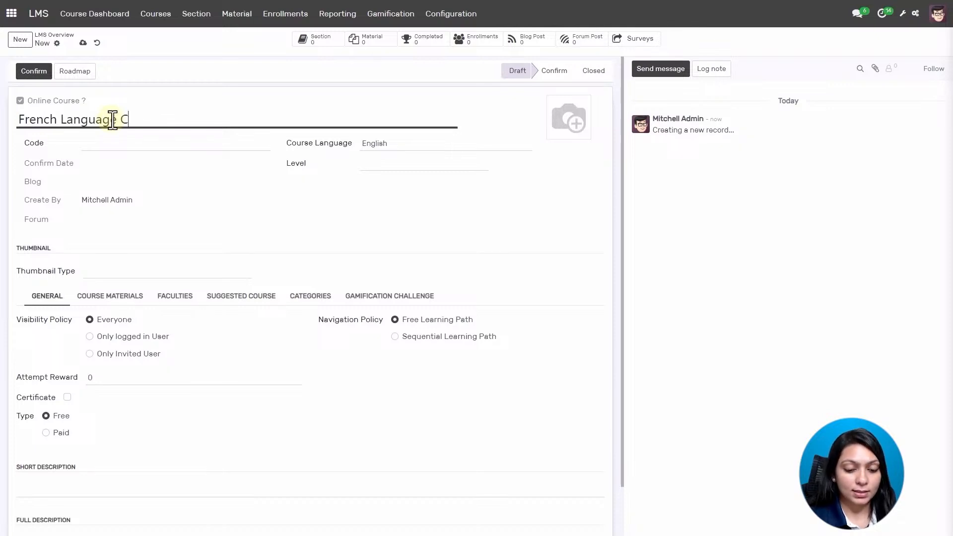
text(lass)
click(143, 144)
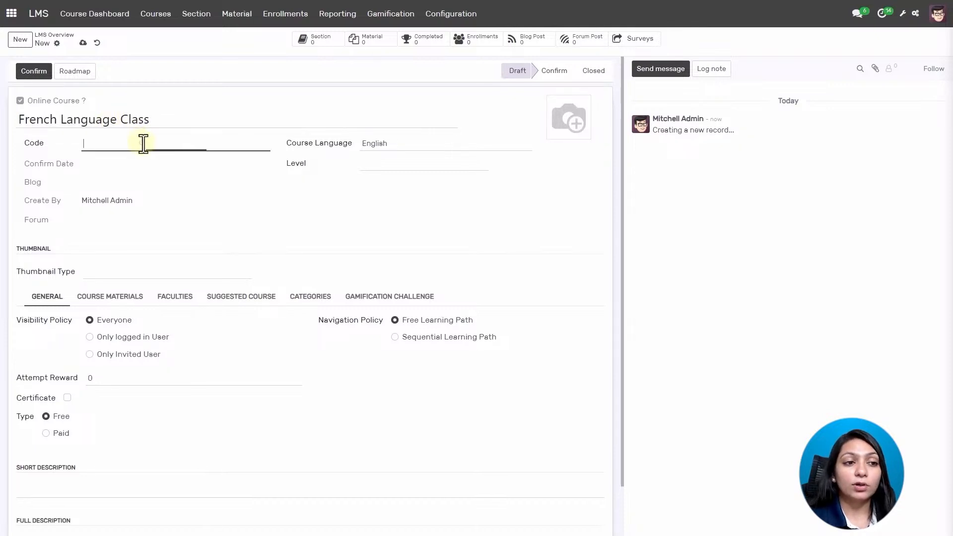
text(fl)
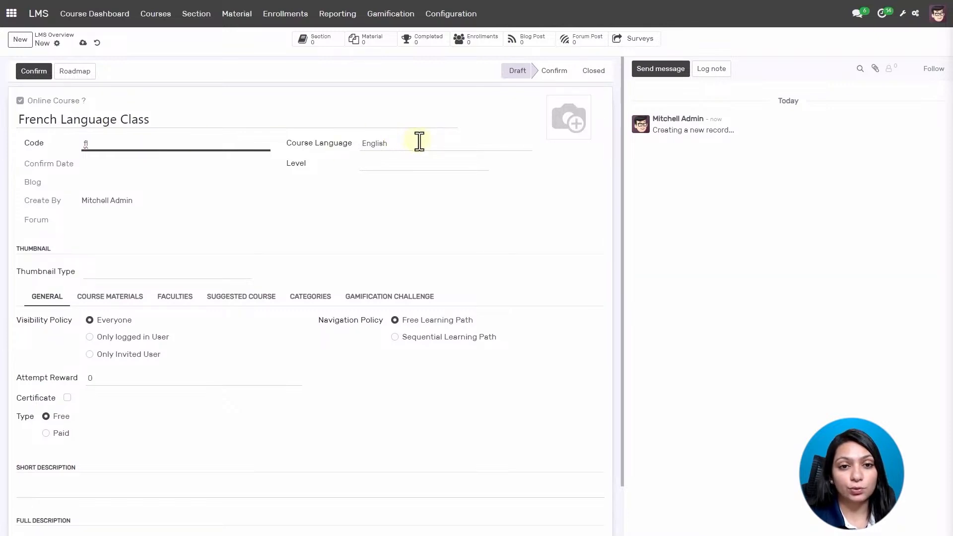
click(409, 166)
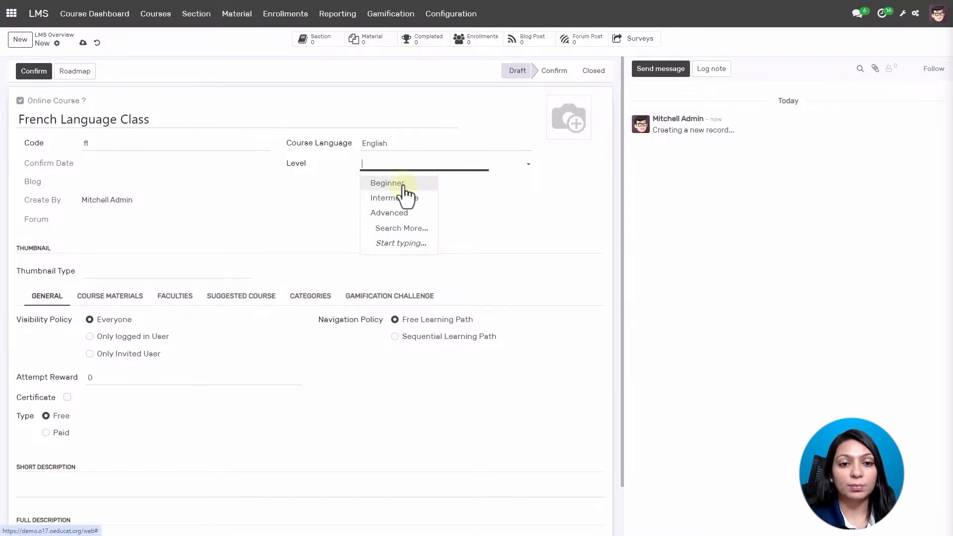
click(403, 183)
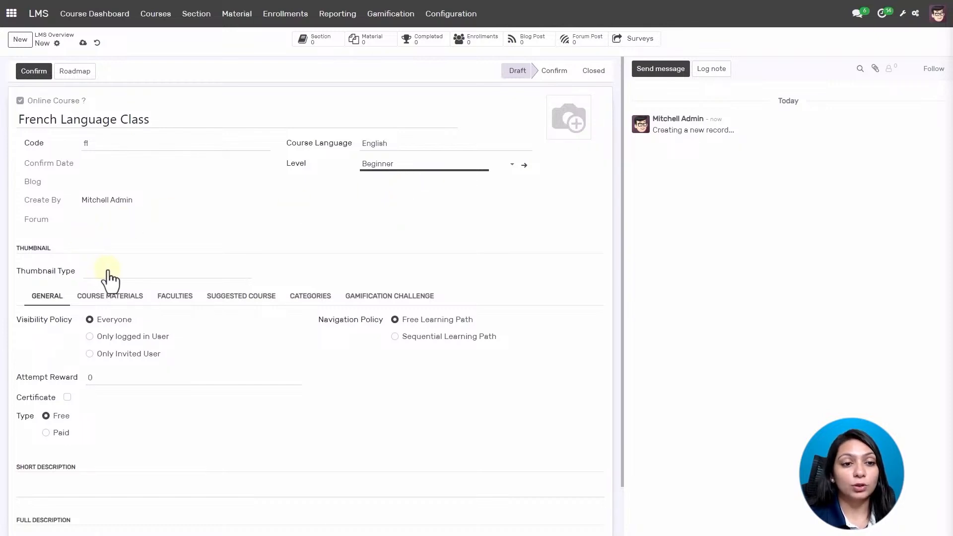
Keep the course visible to everyone and set Attempt Reward to 1.
scroll(109, 281, down, 1)
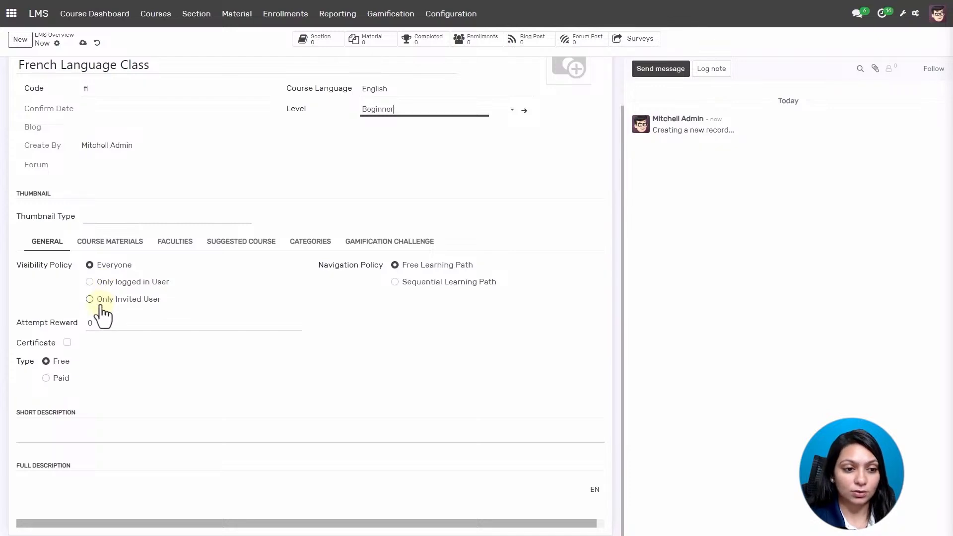
click(90, 267)
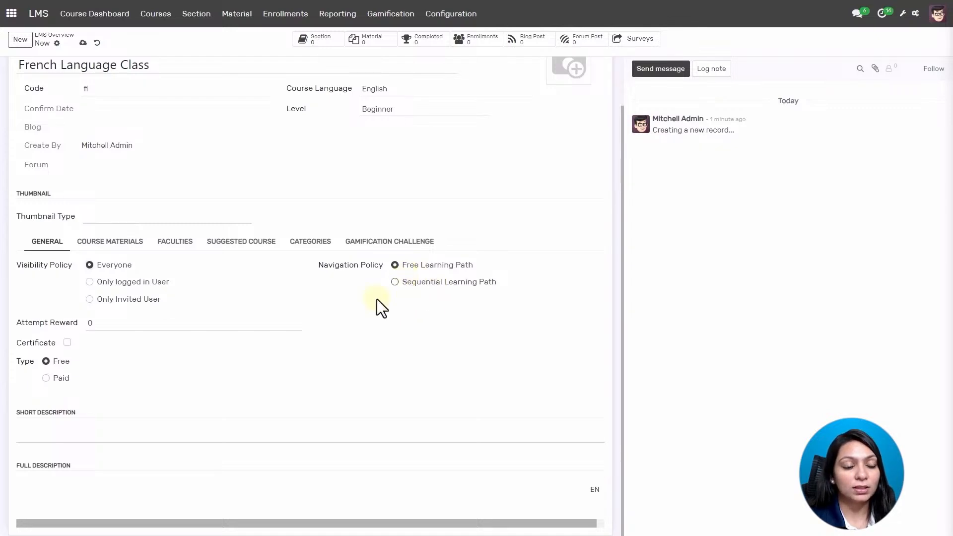
click(111, 327)
text(1)
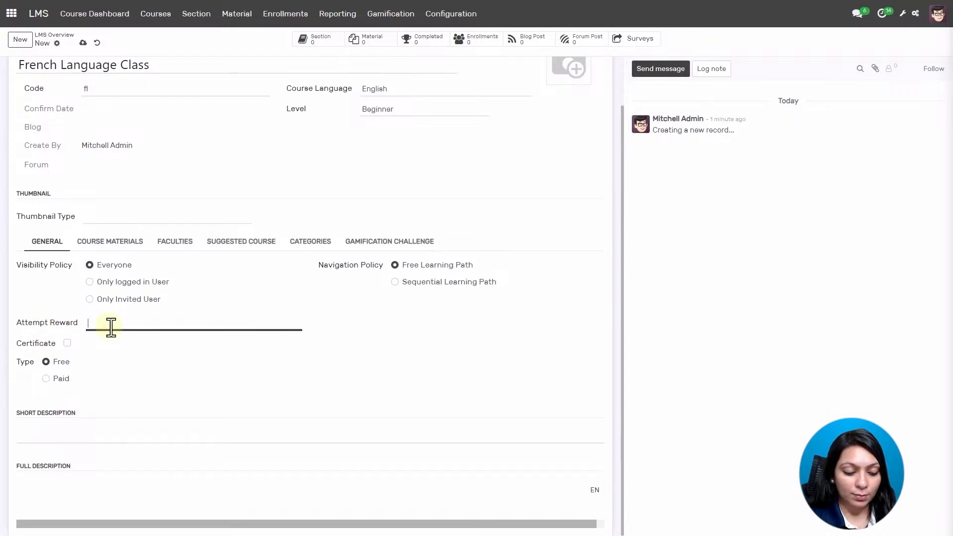
Toggle certificates on then off, and switch the course type to Paid then back to Free.
click(67, 342)
scroll(144, 351, down, 1)
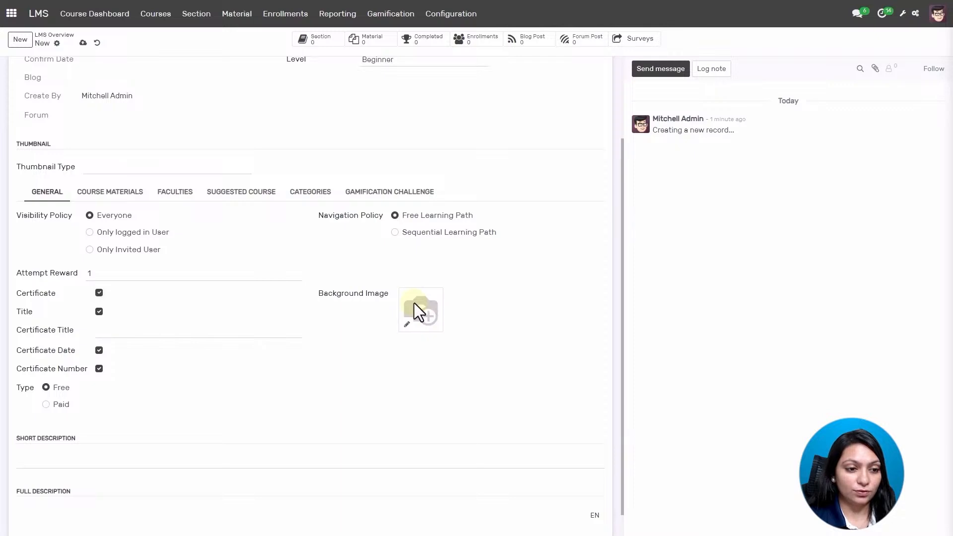
click(95, 295)
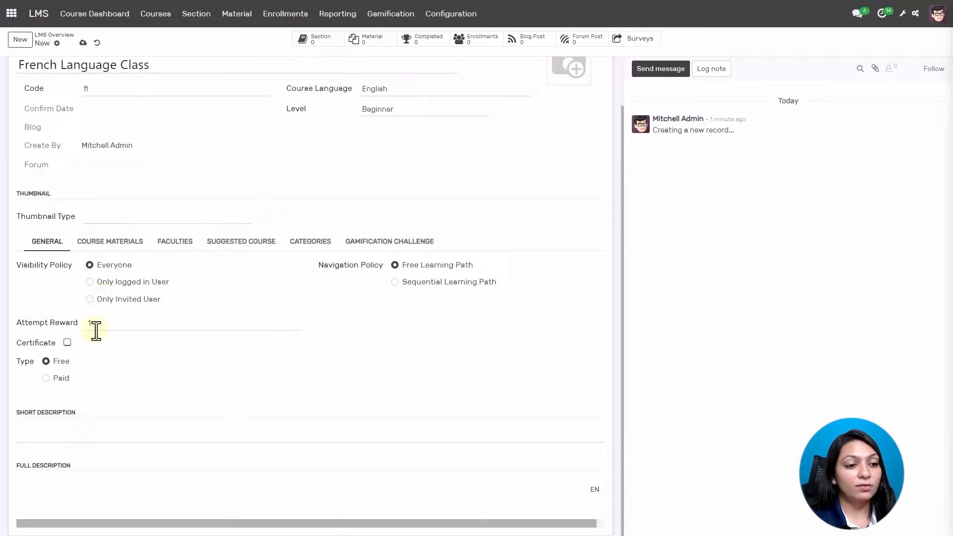
click(51, 379)
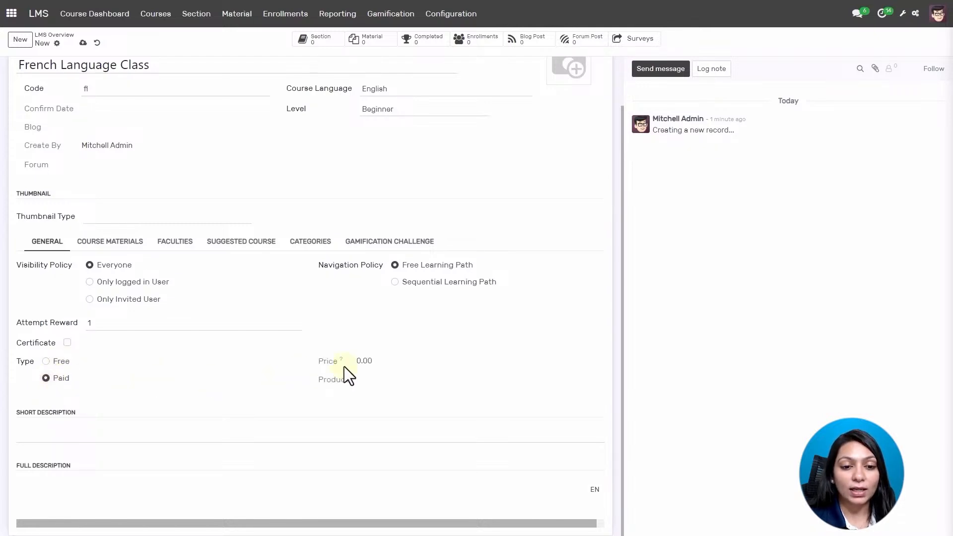
click(46, 361)
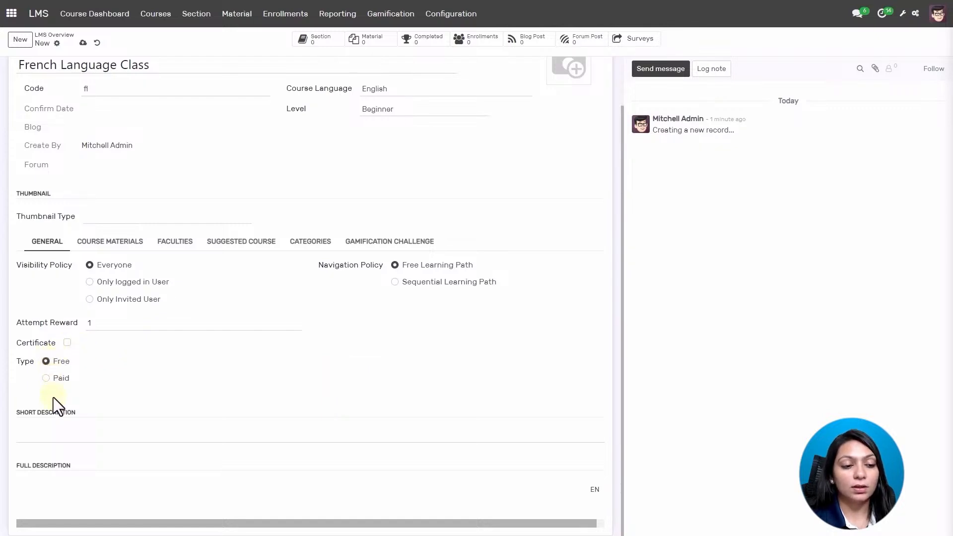
Enter 'Improve French' as short description and paste the bulleted objectives into the full description.
click(50, 431)
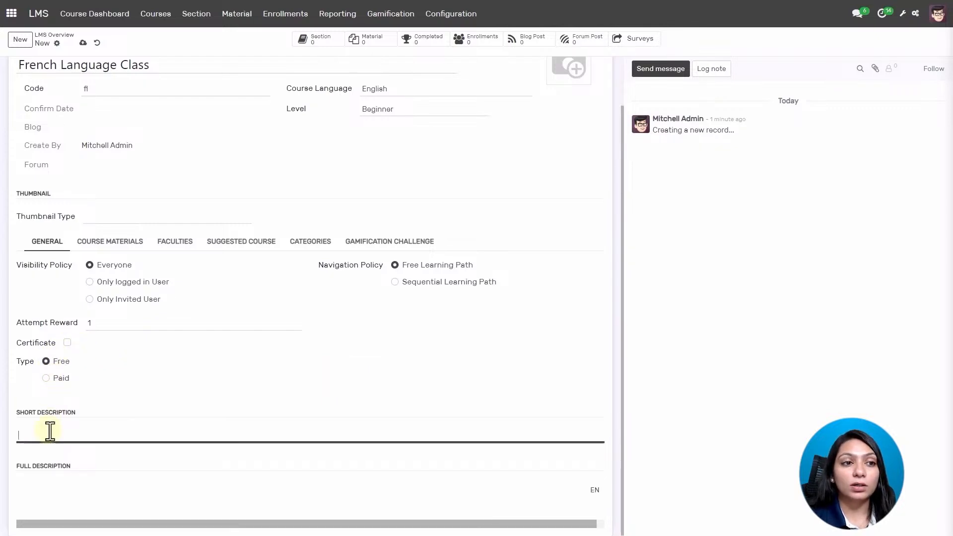
text(I)
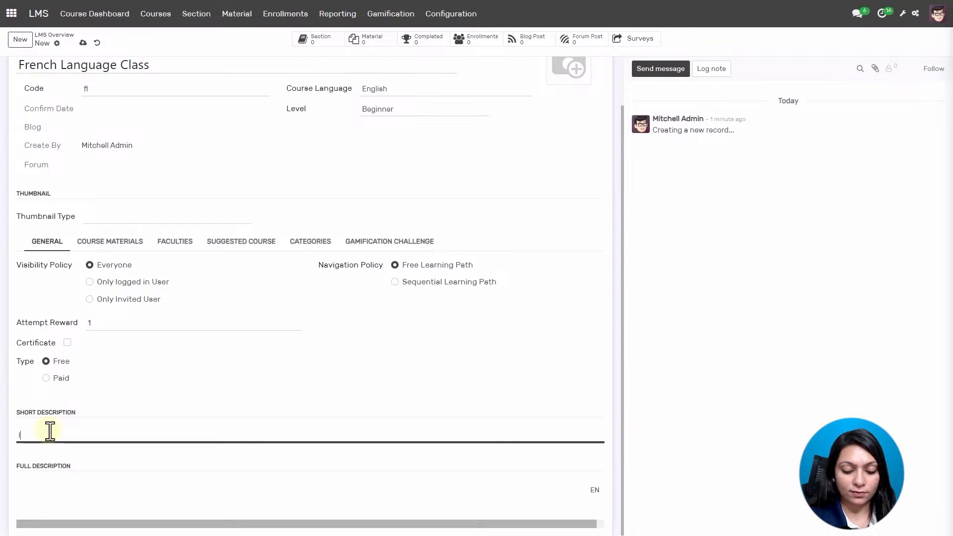
text(mprove)
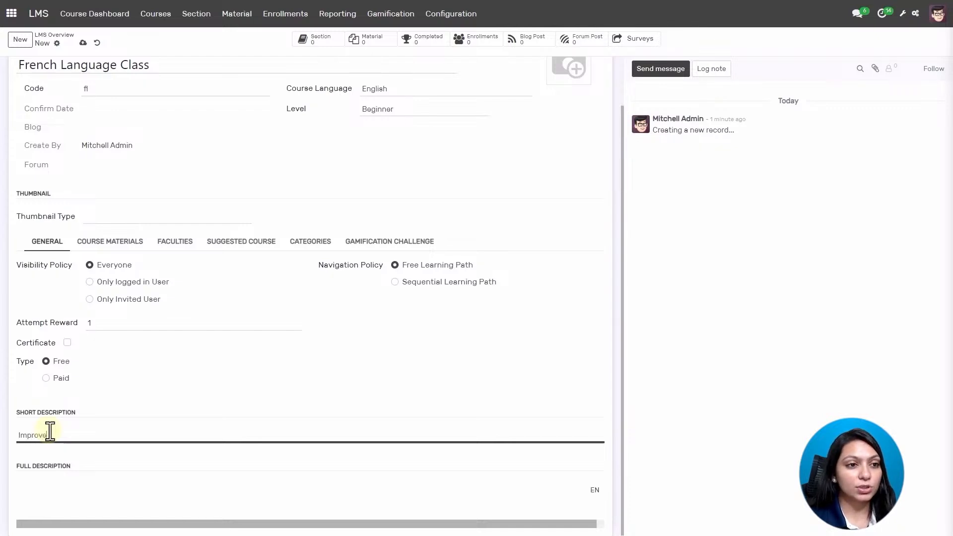
text( French)
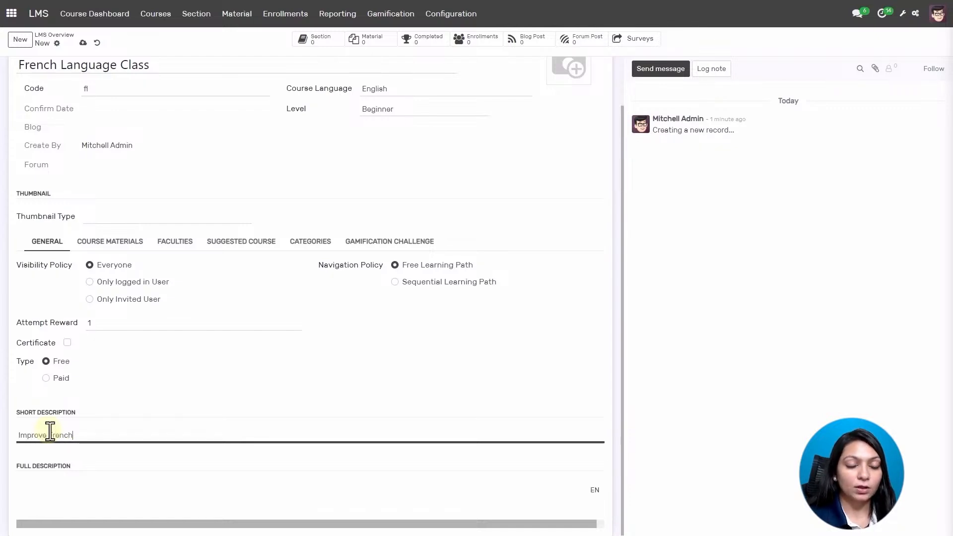
click(94, 489)
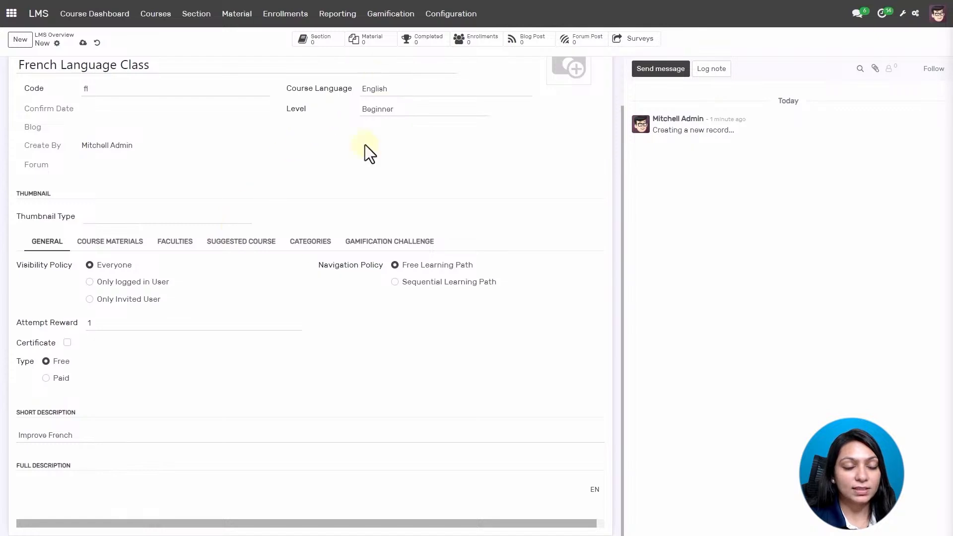
key(ctrl+v)
scroll(144, 443, down, 2)
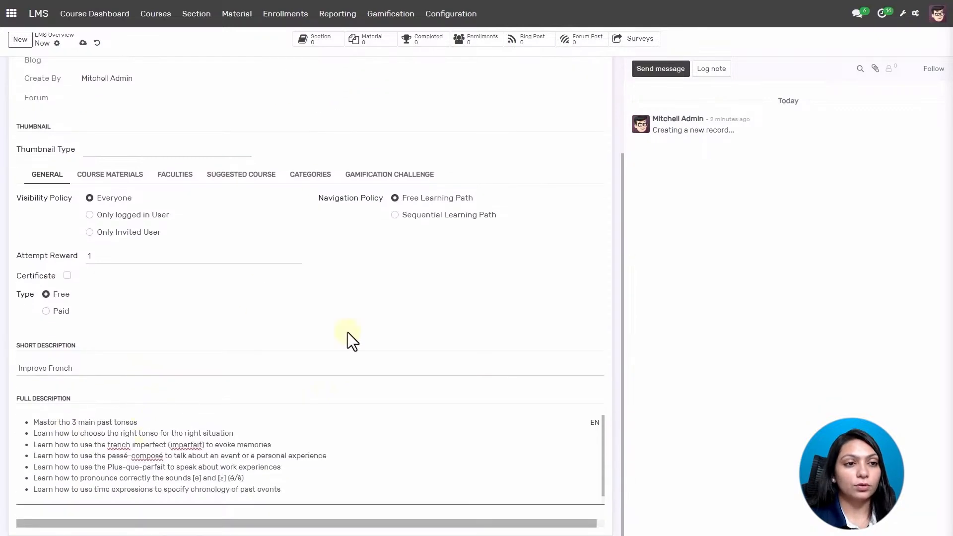
scroll(348, 362, up, 3)
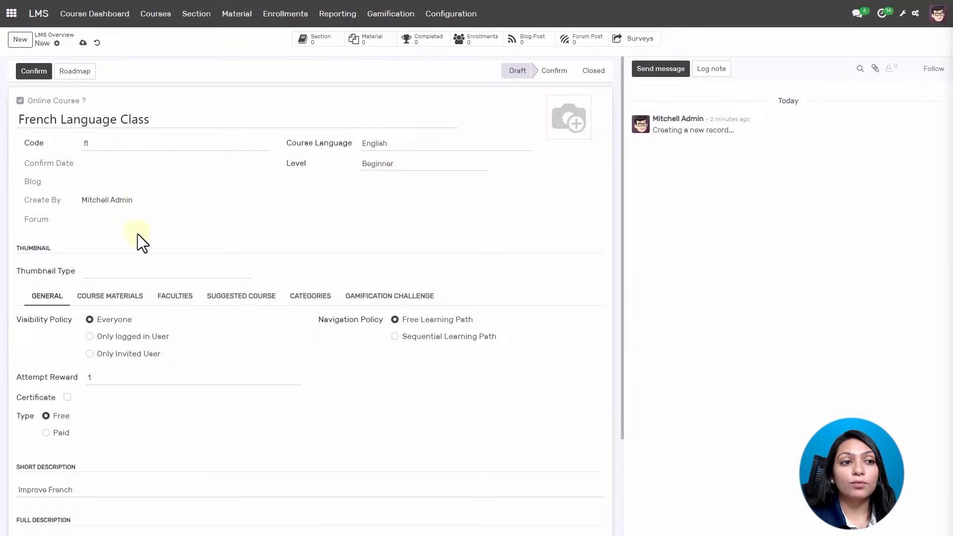
In the course materials, add section sequence 1 named 'Introduction'.
click(107, 297)
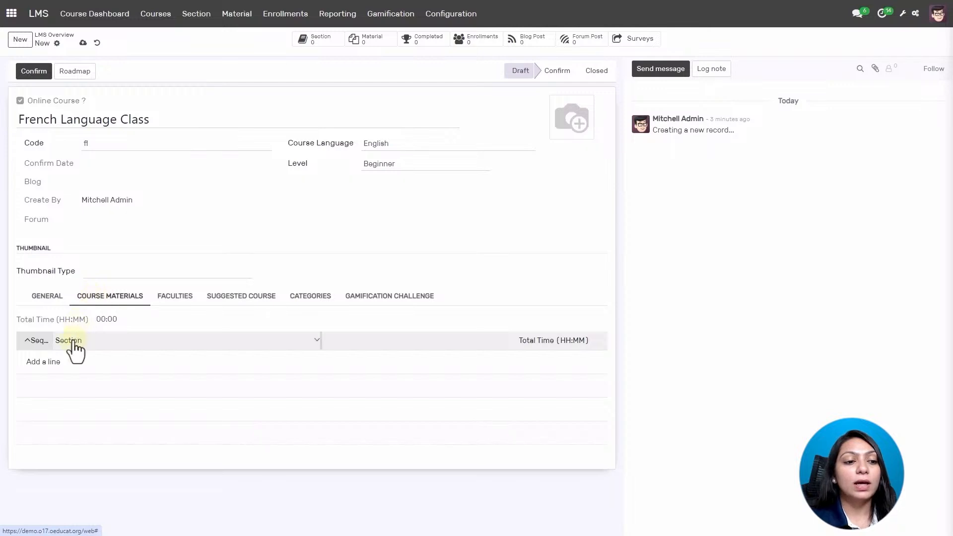
click(48, 364)
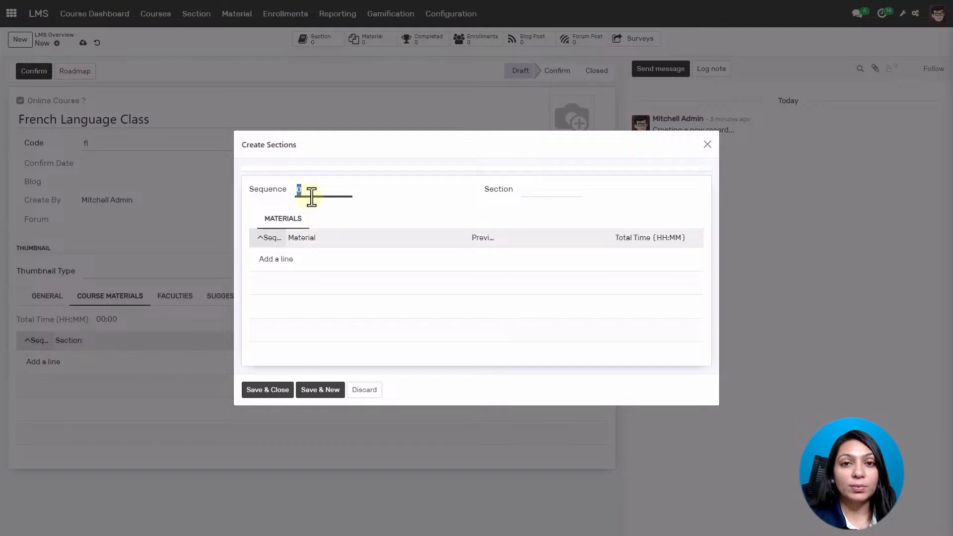
text(1)
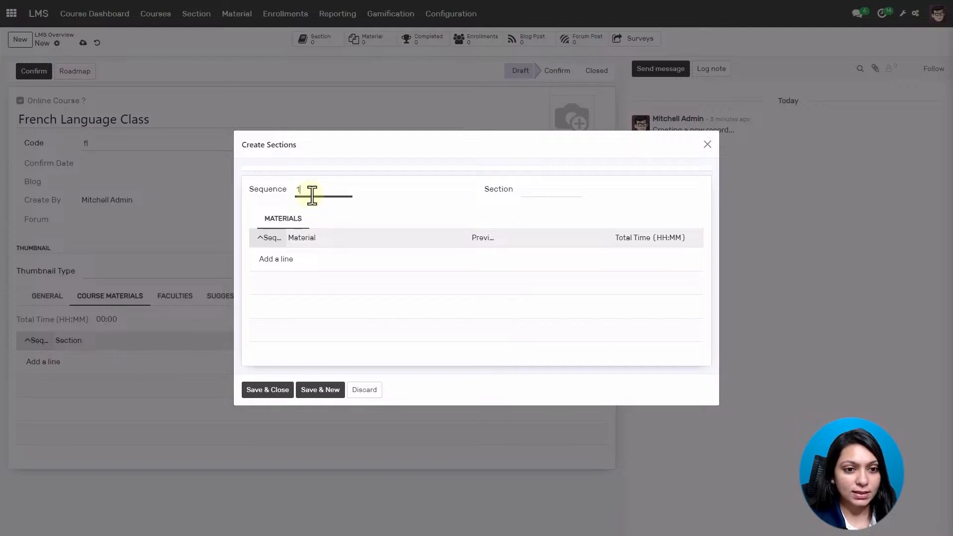
click(546, 191)
text(I)
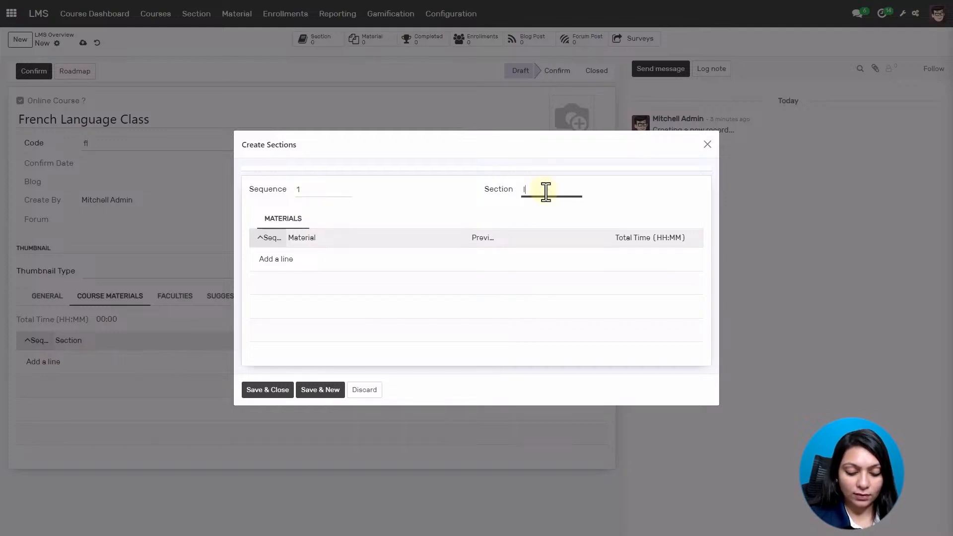
text(ntroduction)
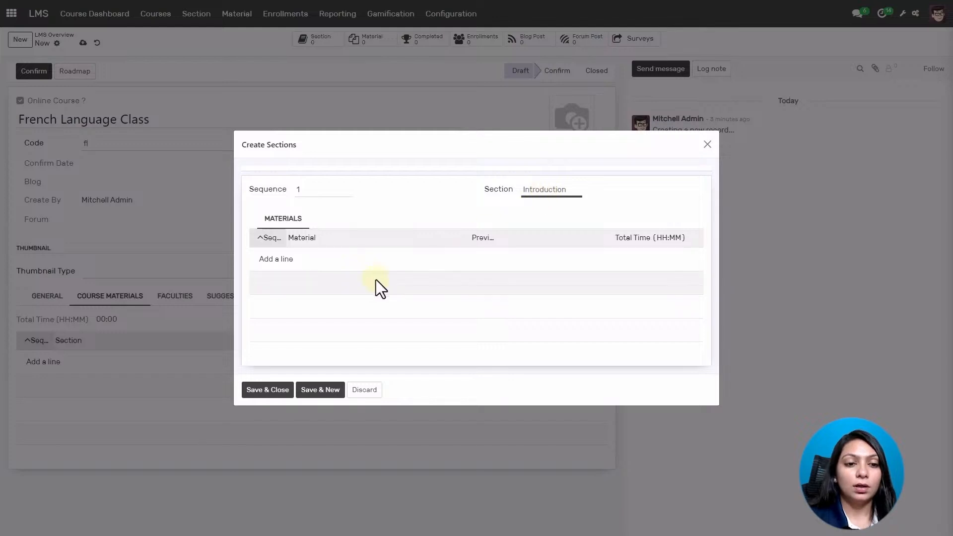
Add French Tutorials and French CookBooks to the section, then Save & New.
click(276, 260)
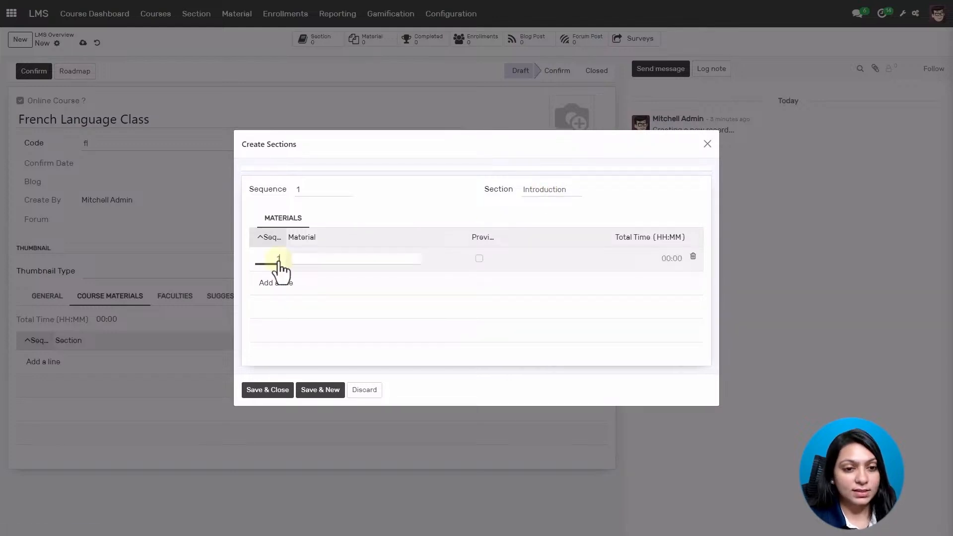
click(314, 259)
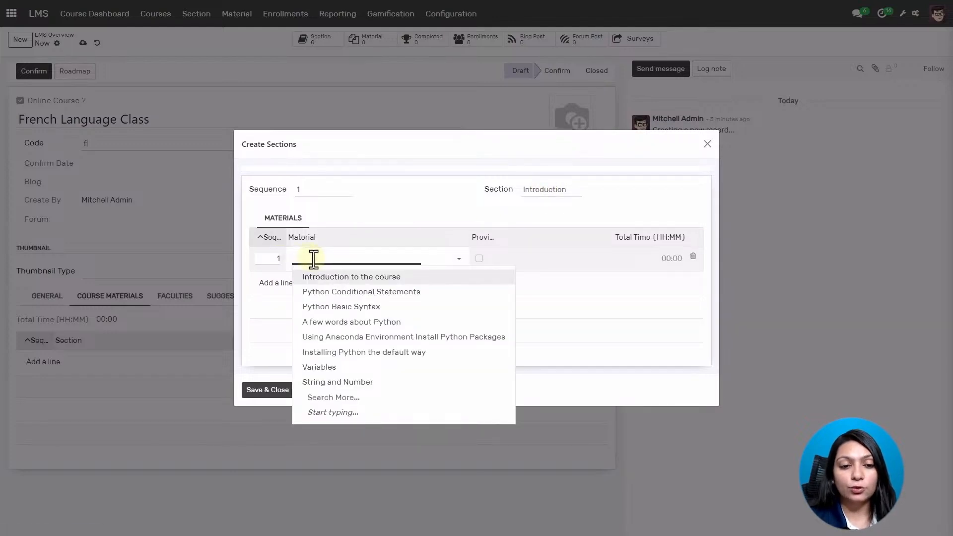
text(french)
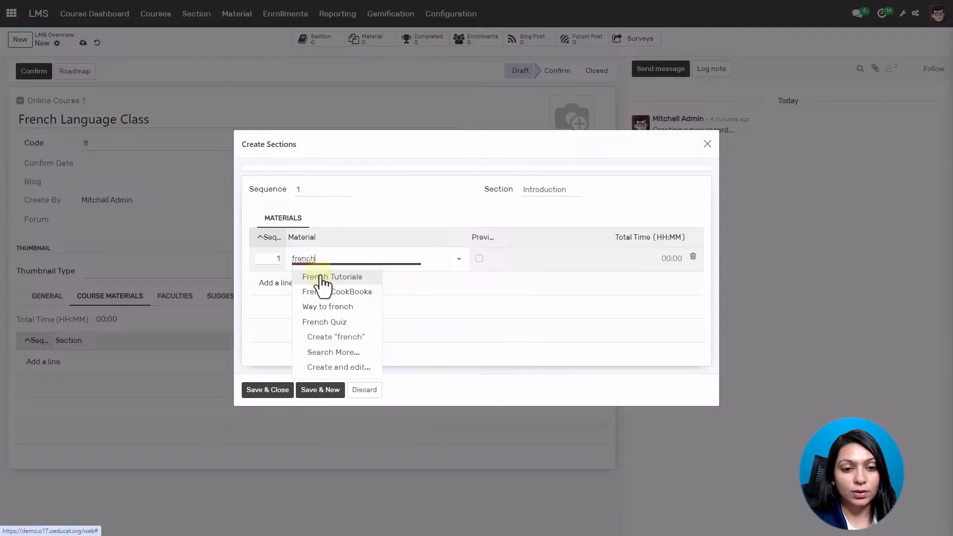
click(321, 278)
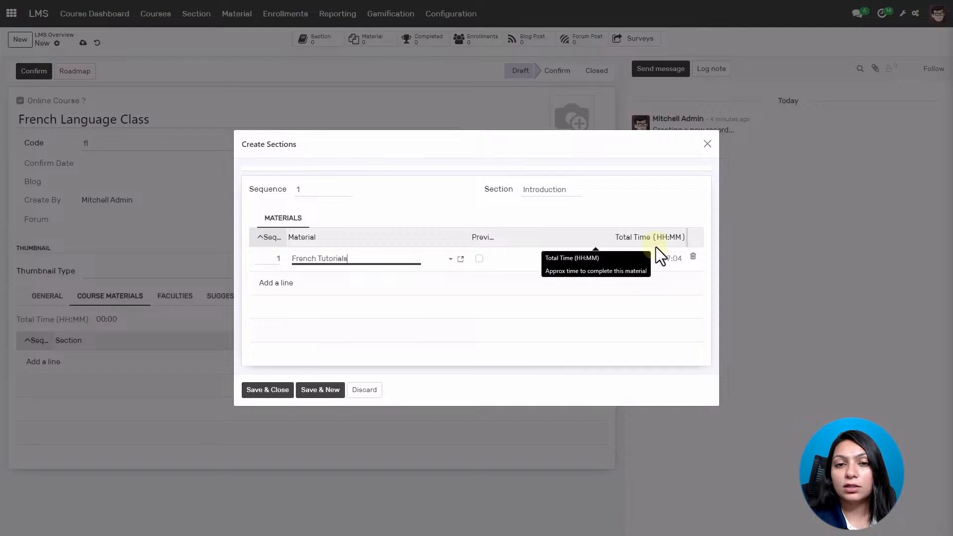
click(274, 285)
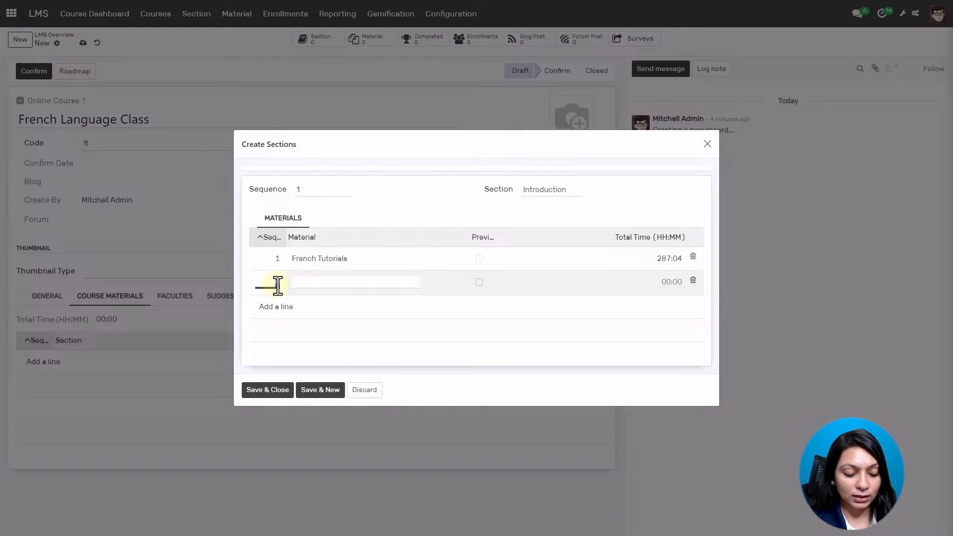
click(318, 283)
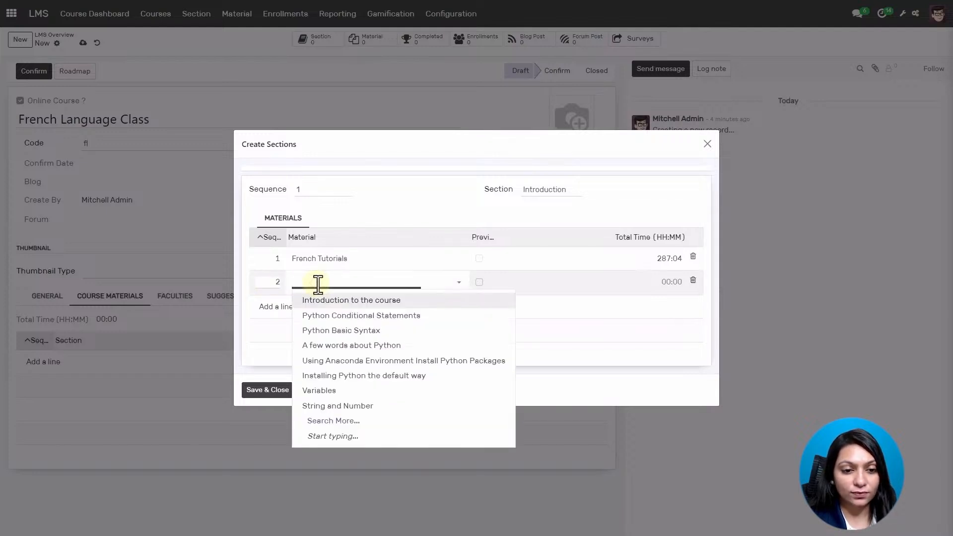
text(fre)
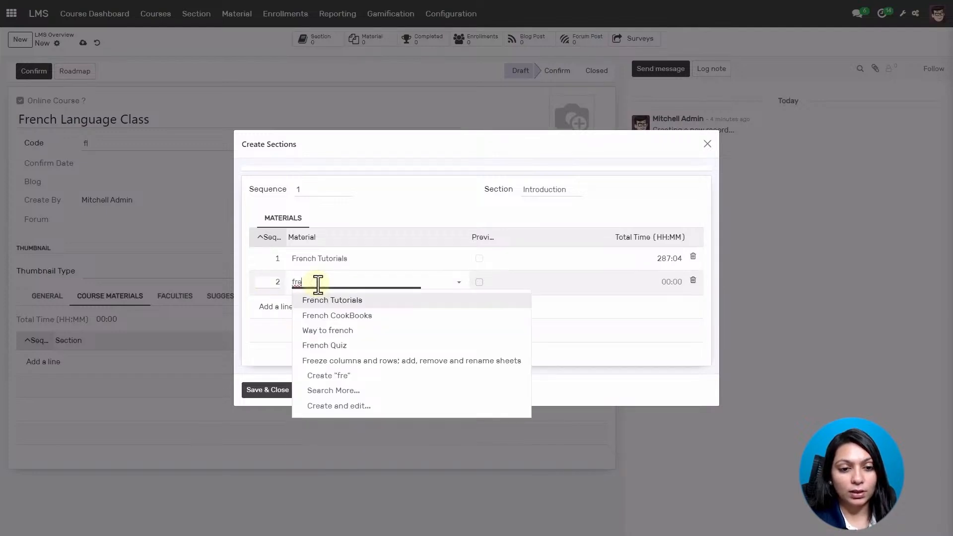
click(320, 317)
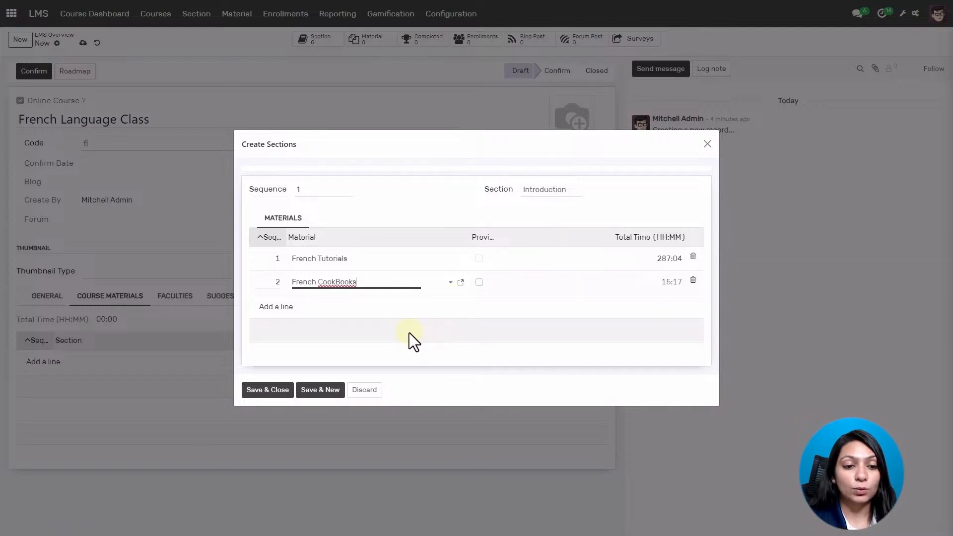
click(322, 390)
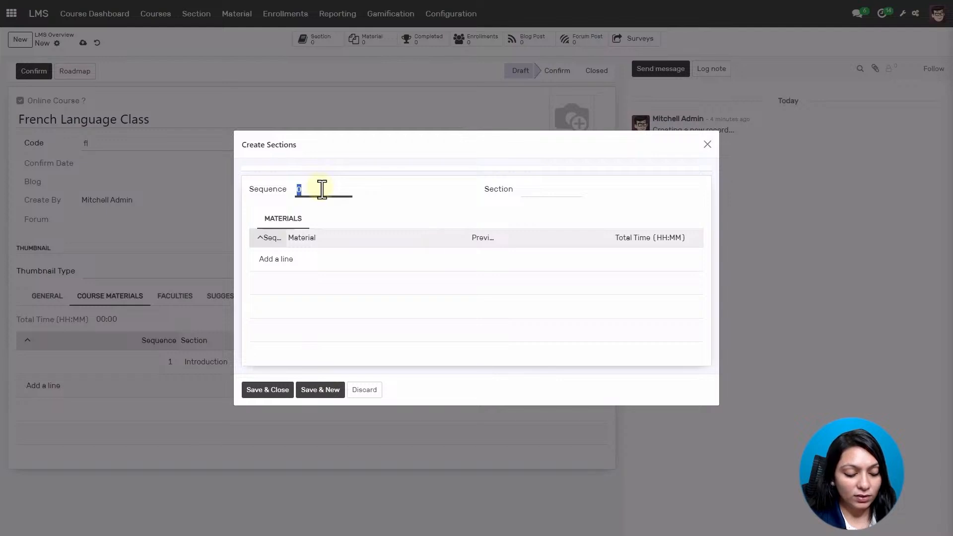
Add section 2 'Advance' with the Way to french material, save and close it, then view Faculties.
text(2)
click(537, 192)
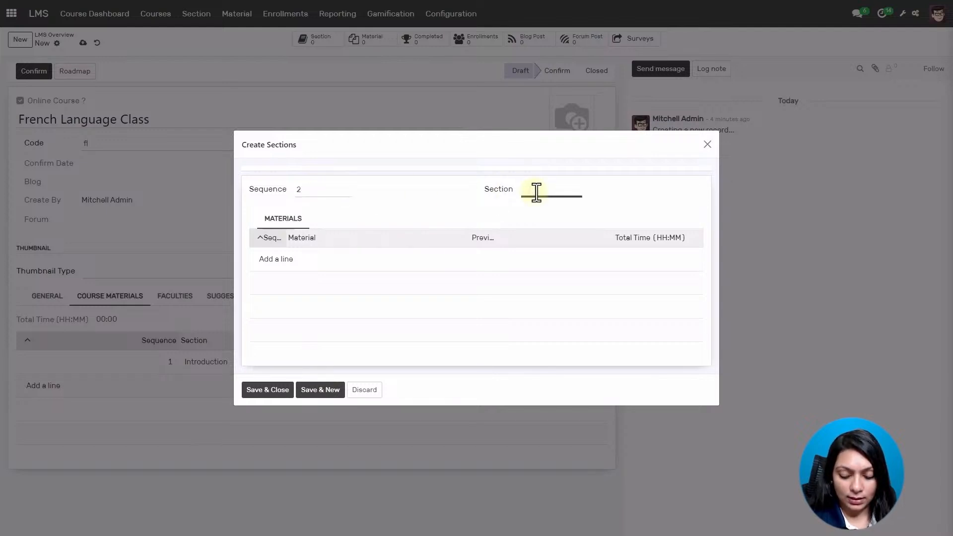
text(Ad)
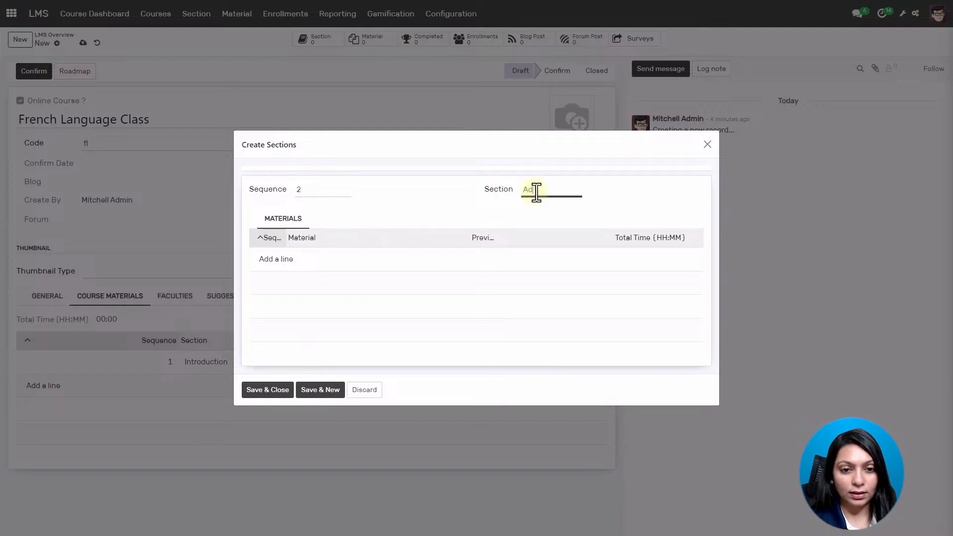
text(vance)
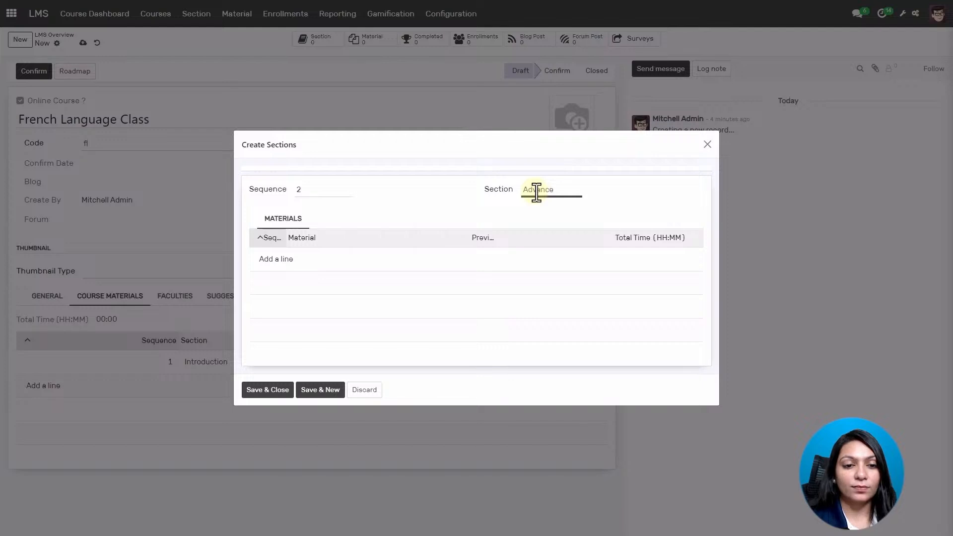
click(278, 269)
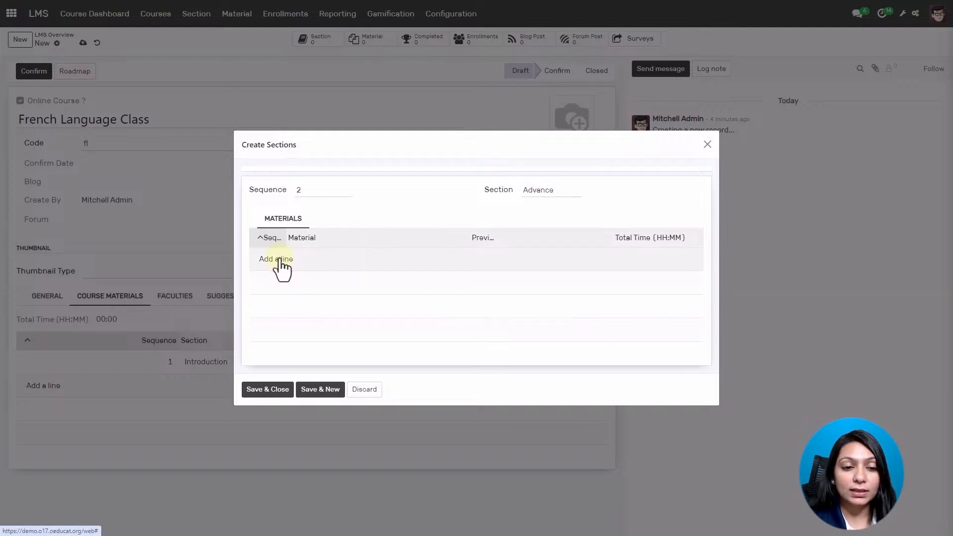
text(1)
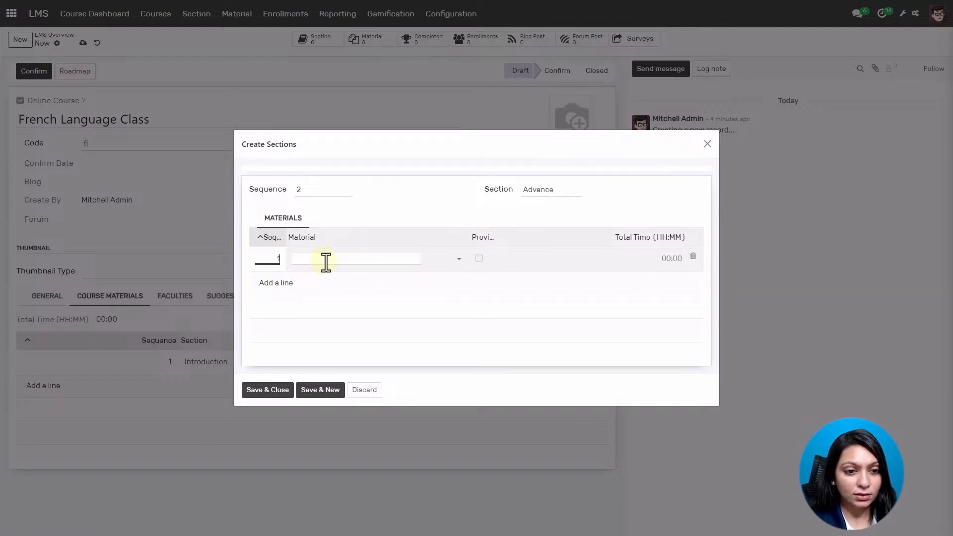
click(327, 261)
text(fre)
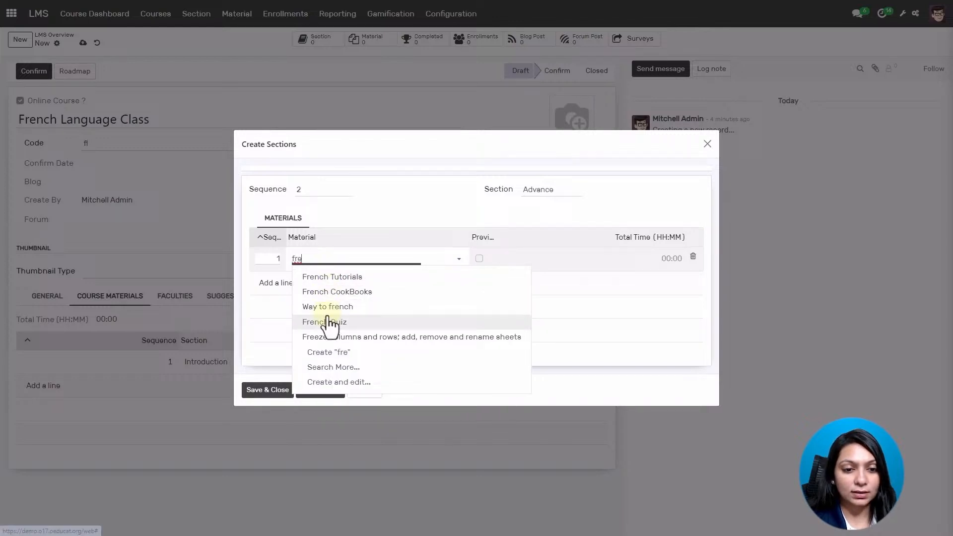
click(327, 306)
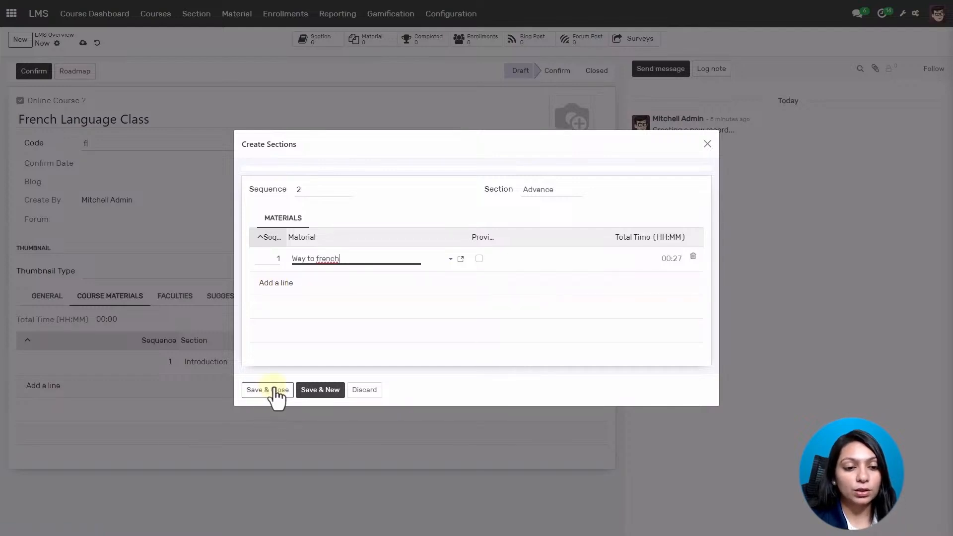
click(276, 393)
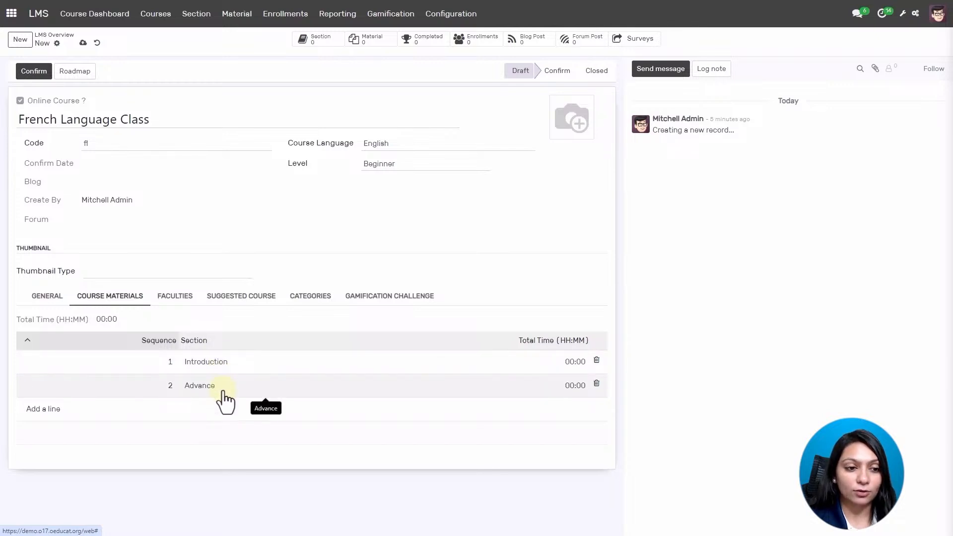
click(163, 298)
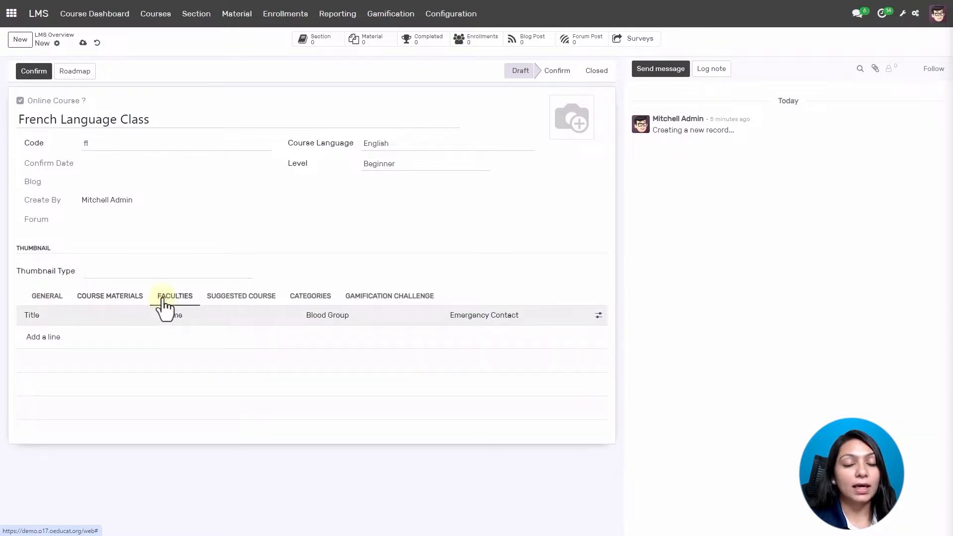
Add an instructor to the course's faculties, then view the Suggested Course tab.
click(43, 337)
click(281, 128)
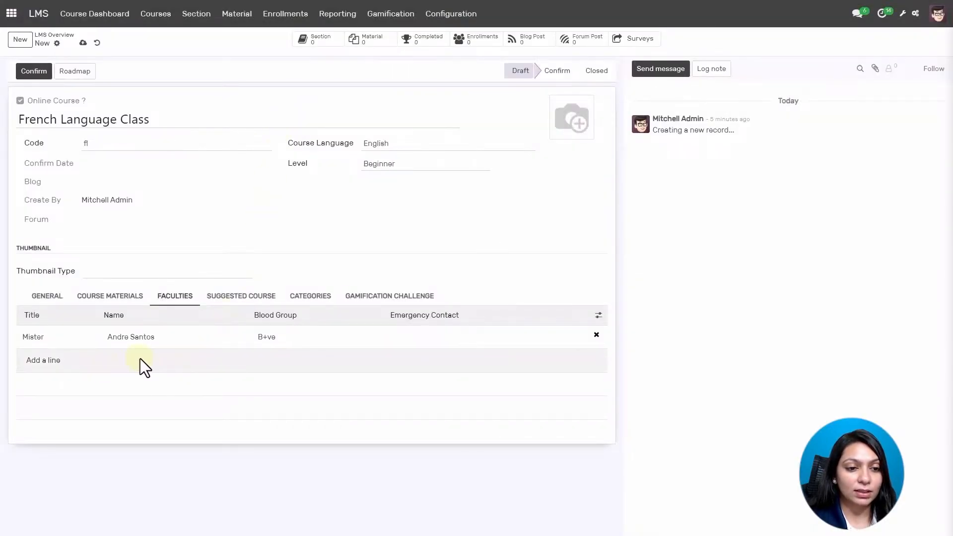
click(230, 298)
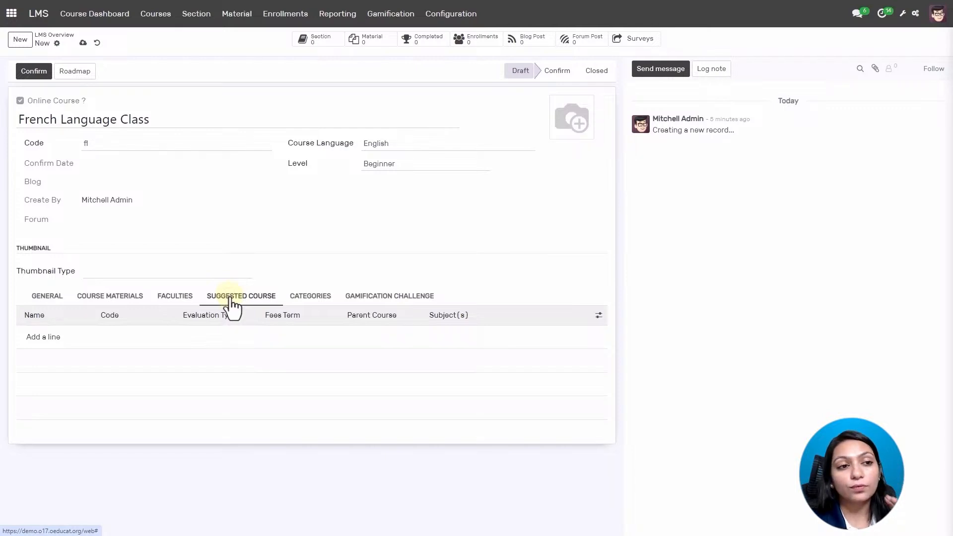
Add Learn to Speak: French as a suggested course.
click(43, 339)
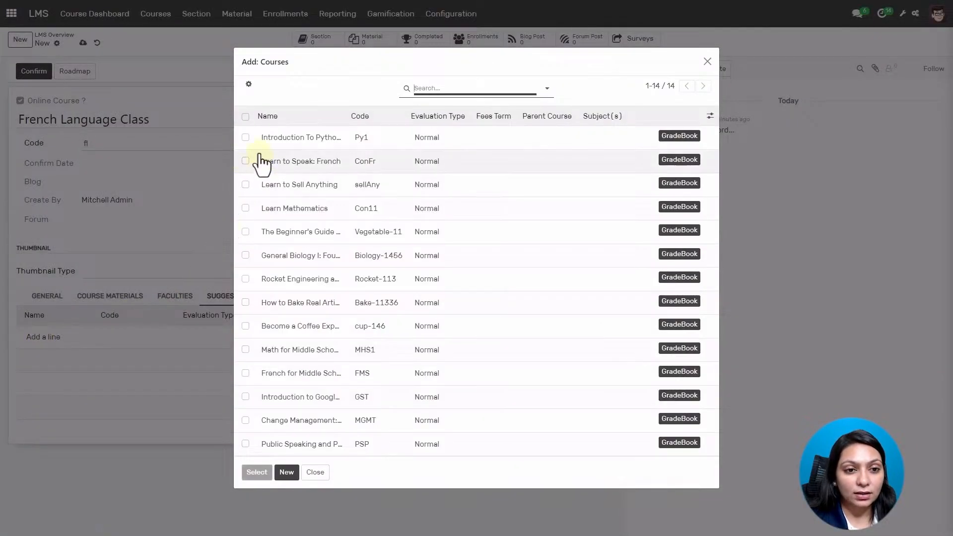
click(245, 161)
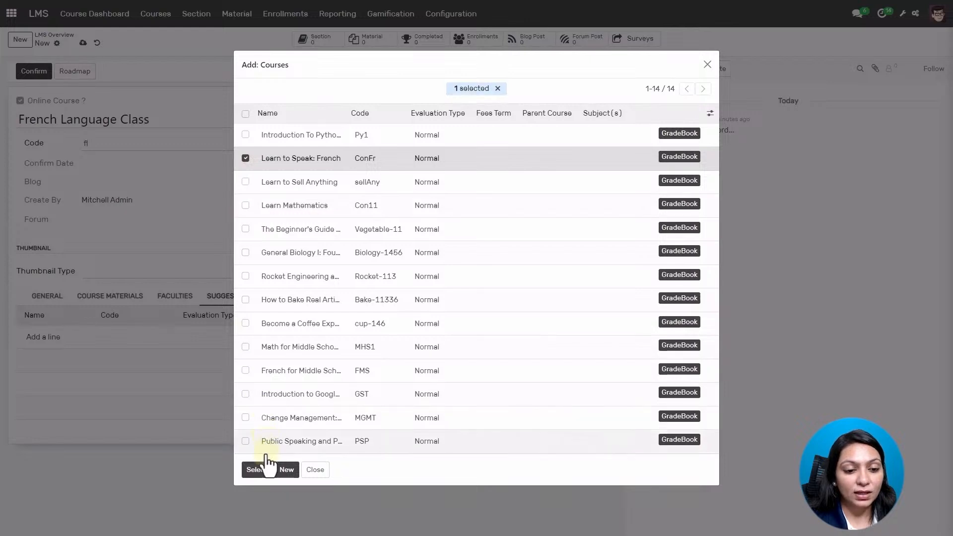
click(257, 470)
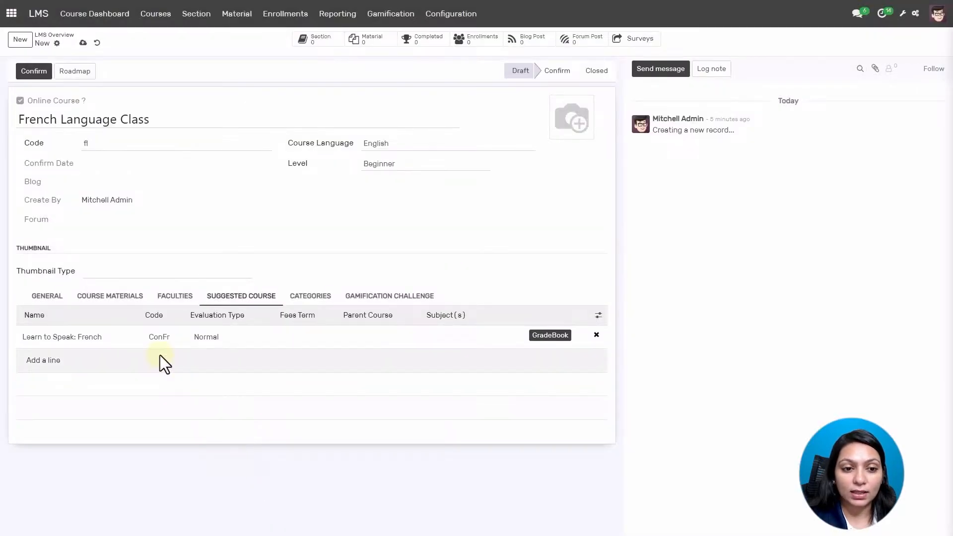
Assign the Language category to the course and view its Gamification Challenge tab.
click(319, 297)
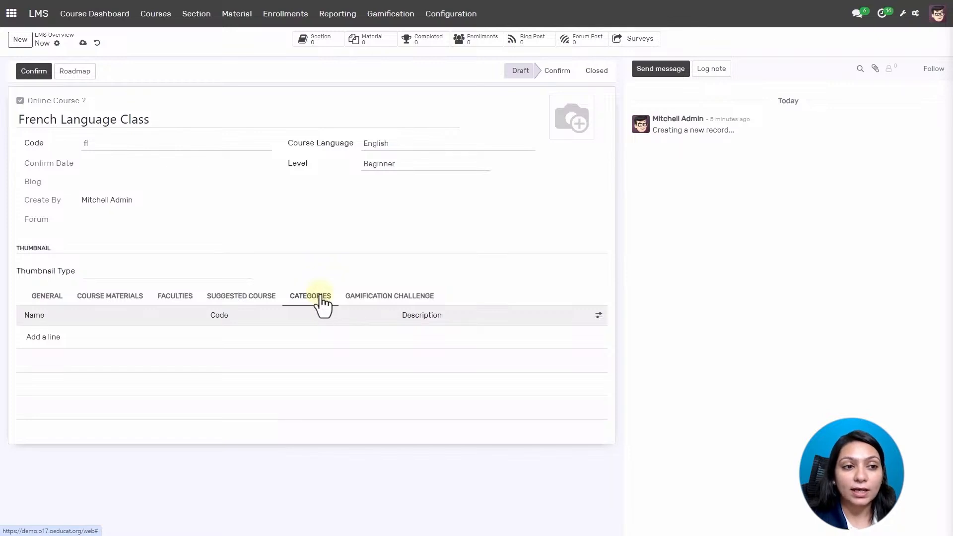
click(42, 340)
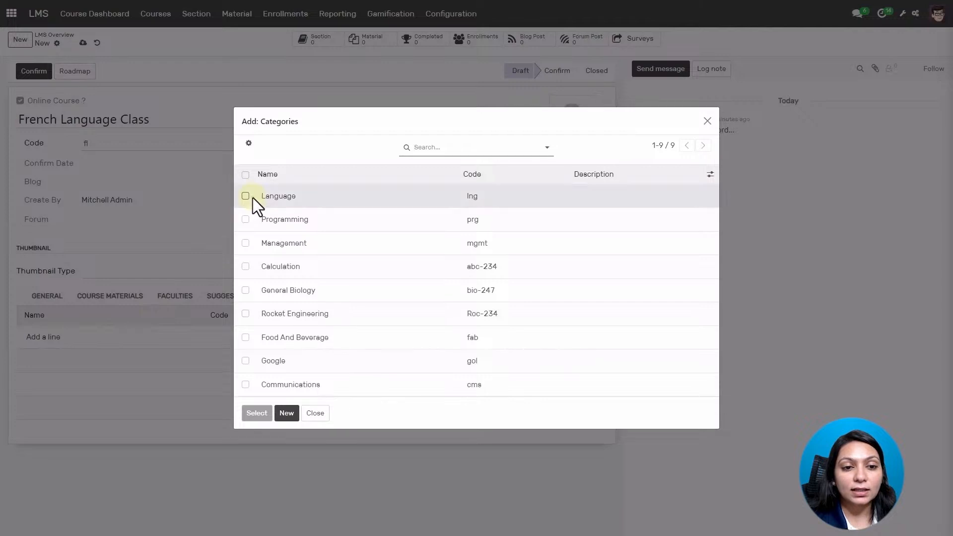
click(246, 197)
click(257, 411)
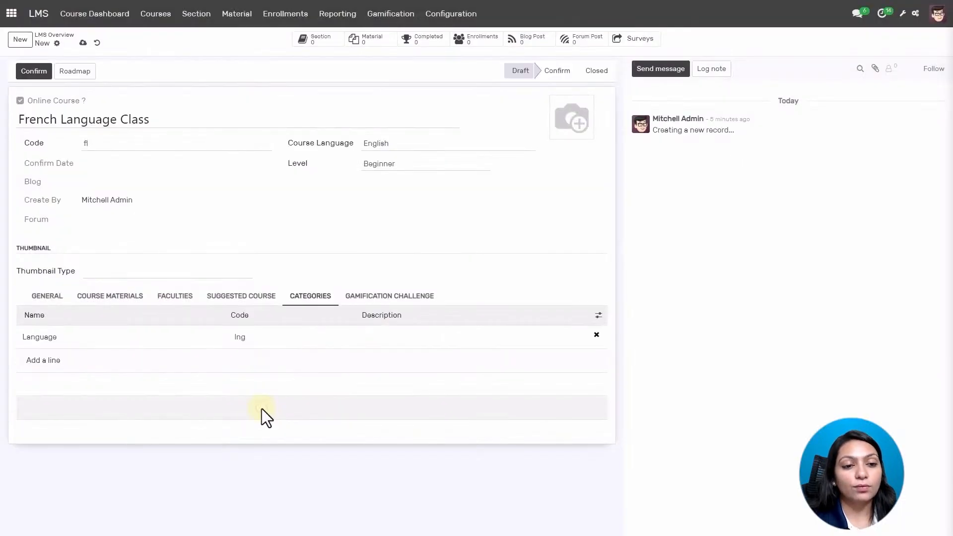
click(389, 298)
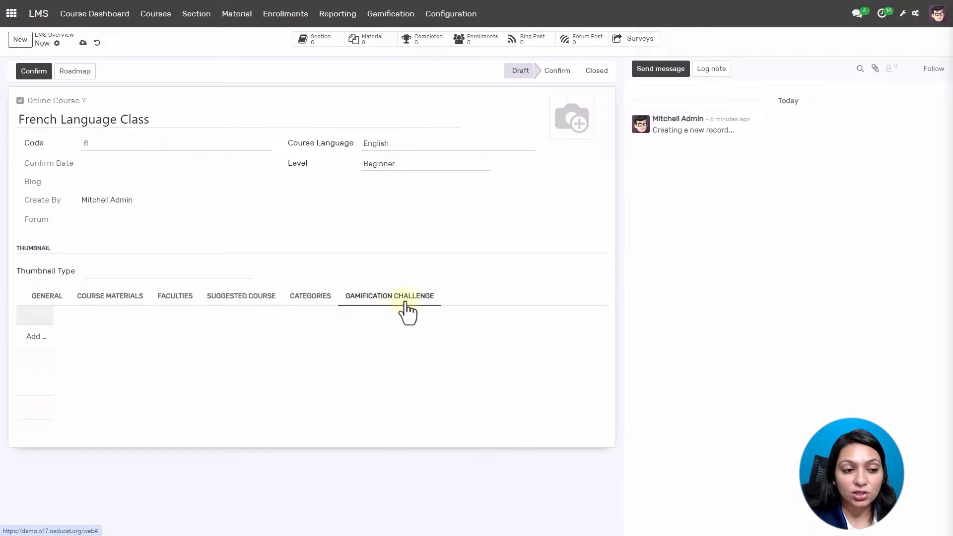
Review the General tab fields and save the French Language Class course.
click(48, 297)
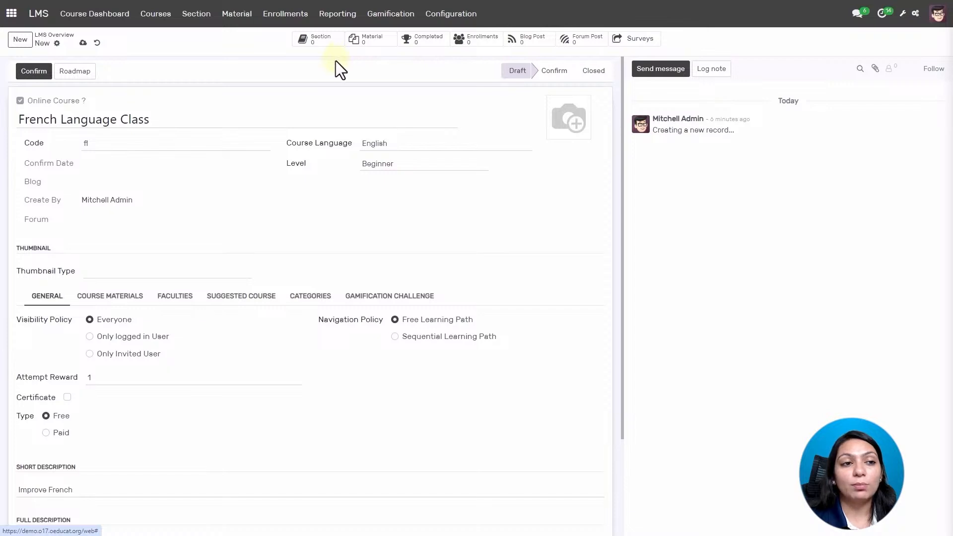
scroll(314, 199, down, 3)
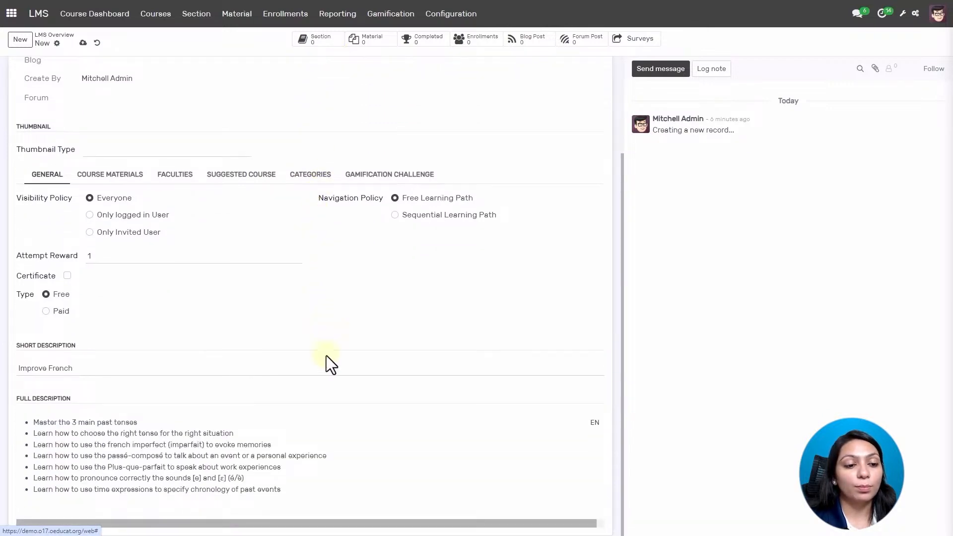
scroll(326, 356, up, 3)
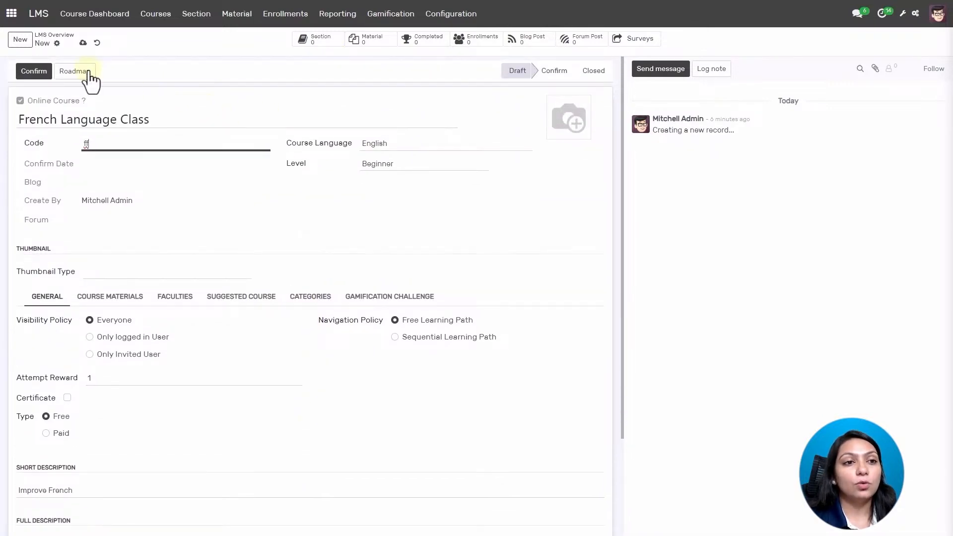
click(83, 43)
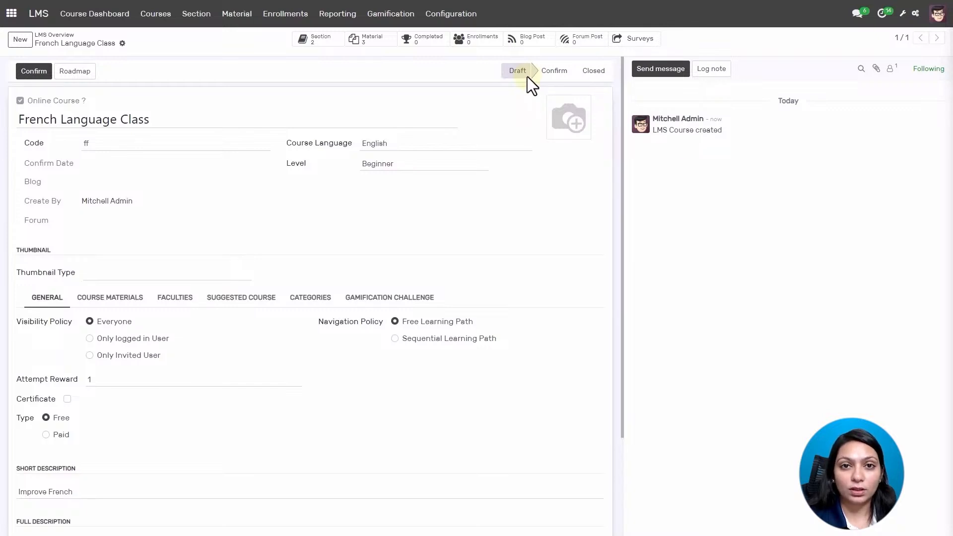
Confirm the French Language Class course and return to the apps home menu.
click(31, 75)
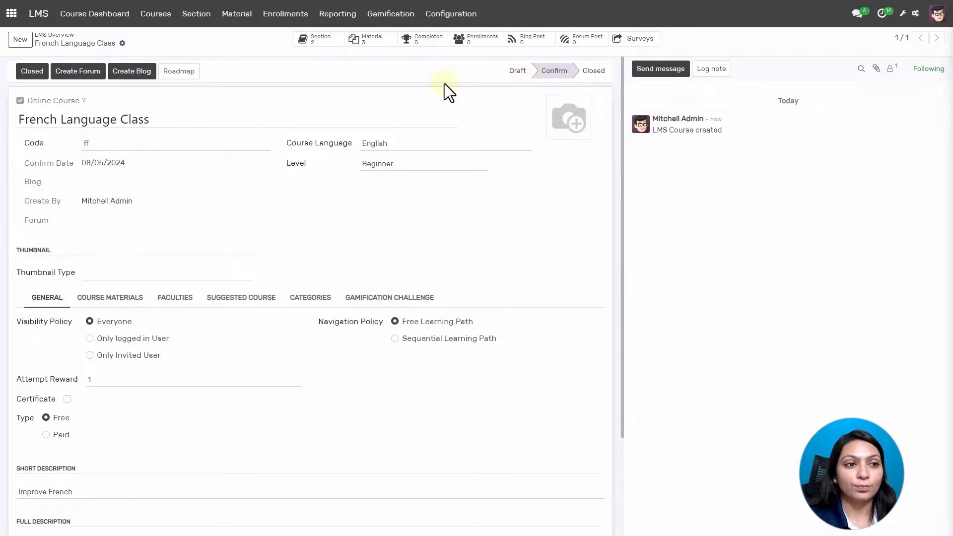
click(12, 17)
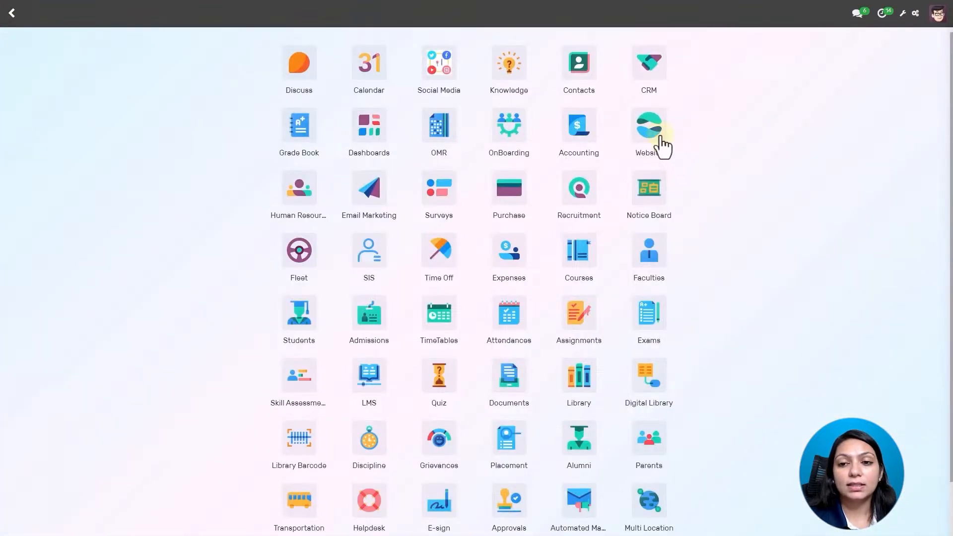
Open the Website's Courses catalogue and scroll to the free French Language Class card.
click(654, 138)
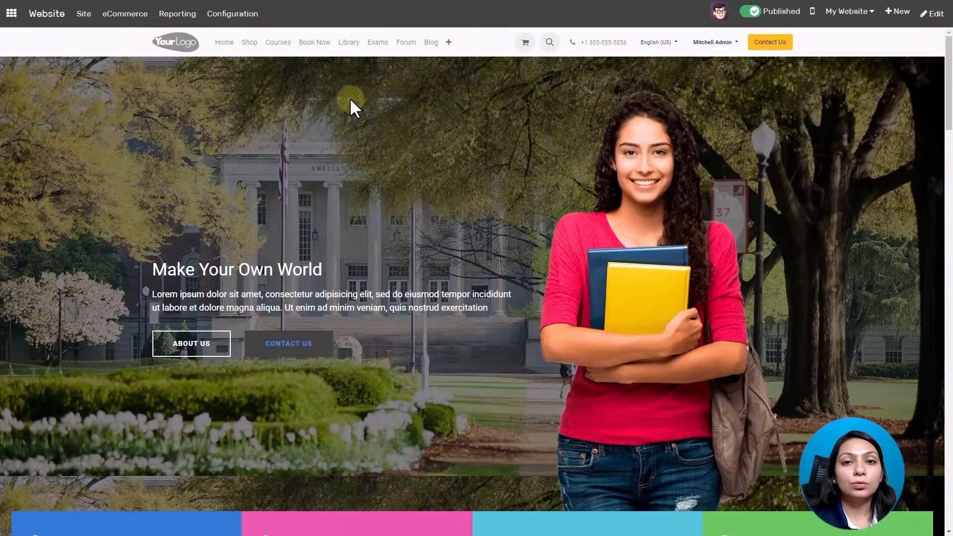
click(279, 45)
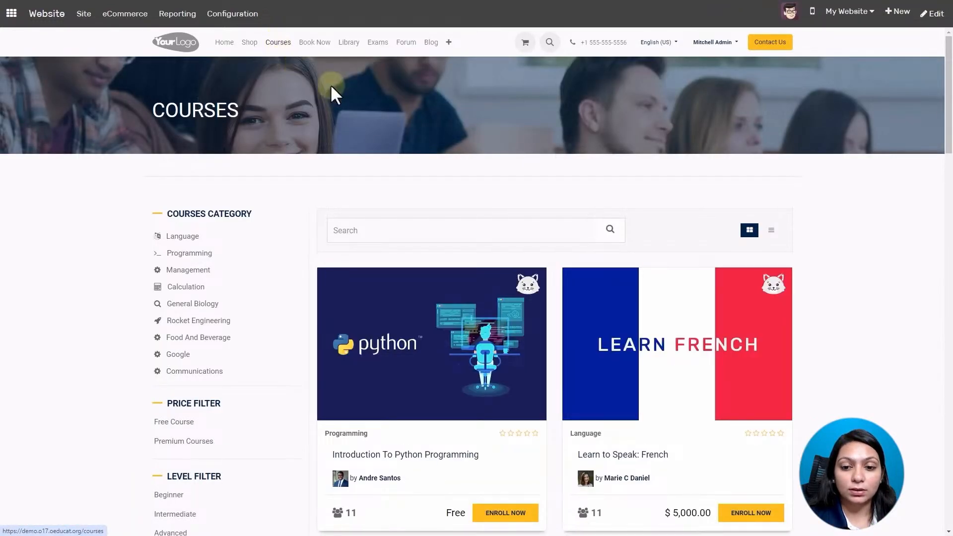
scroll(859, 199, down, 5)
scroll(868, 281, down, 15)
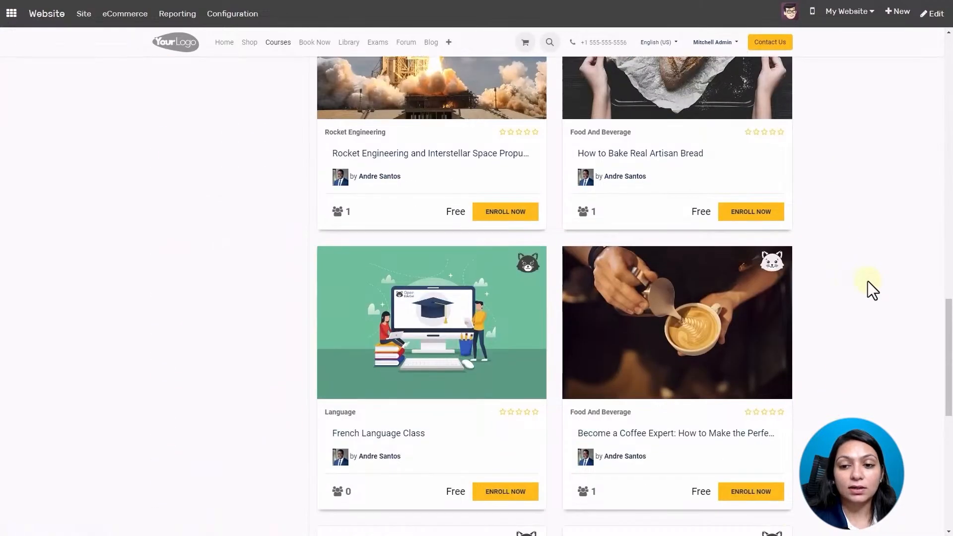
scroll(868, 281, down, 8)
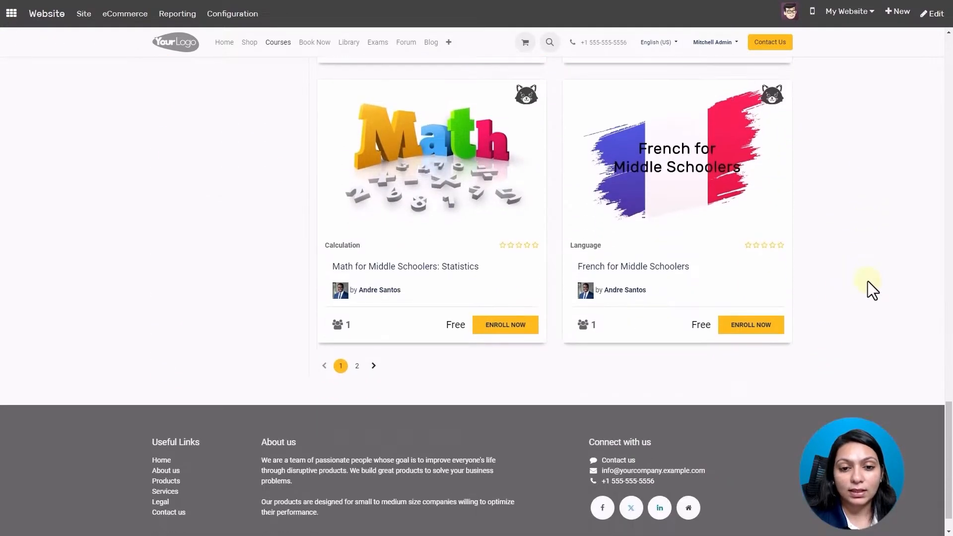
scroll(868, 281, up, 5)
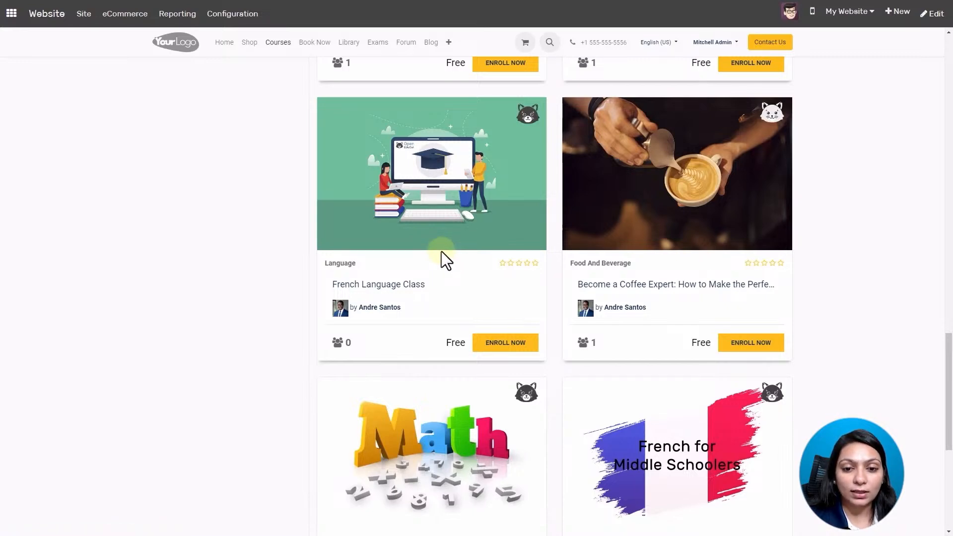
Open the French Language Class course page and scroll through its Free, 0-enrolled details.
click(497, 347)
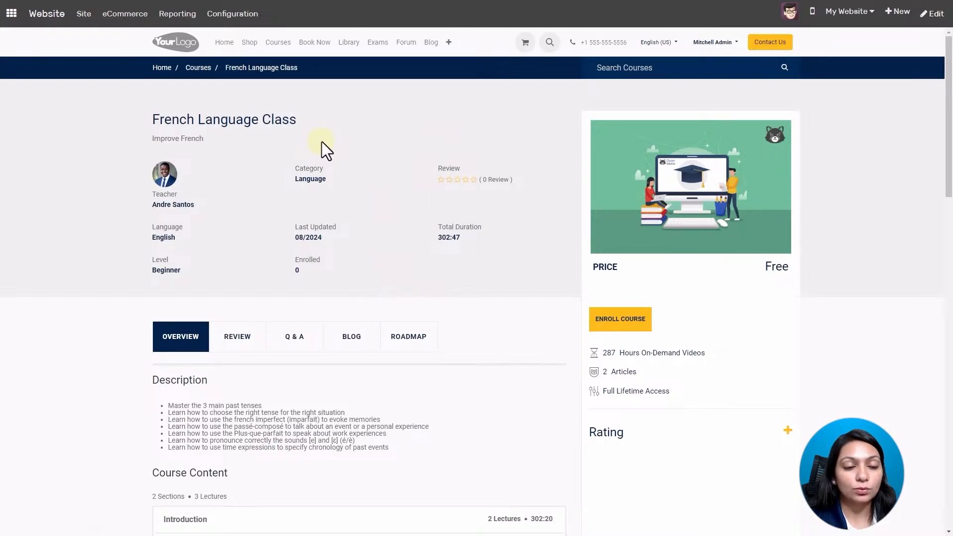
scroll(353, 173, down, 2)
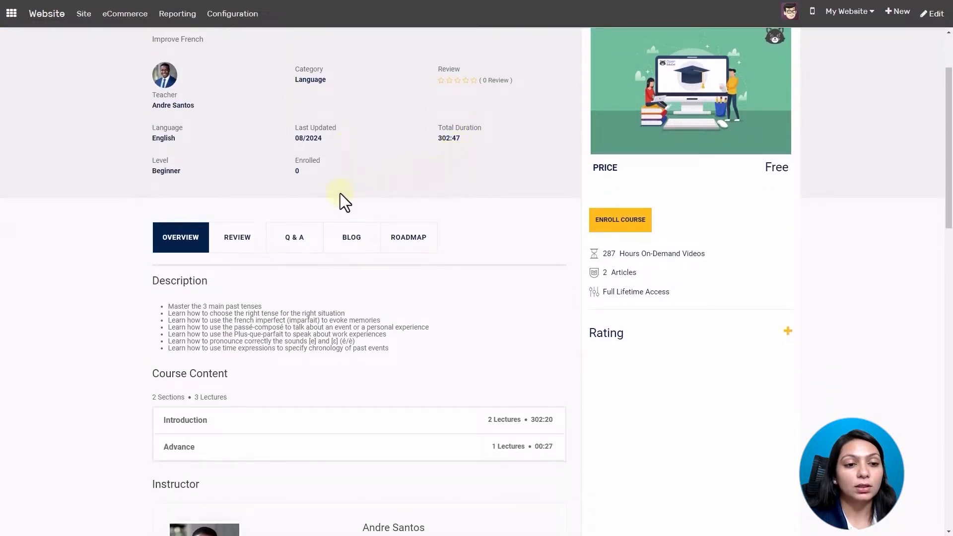
scroll(283, 248, down, 1)
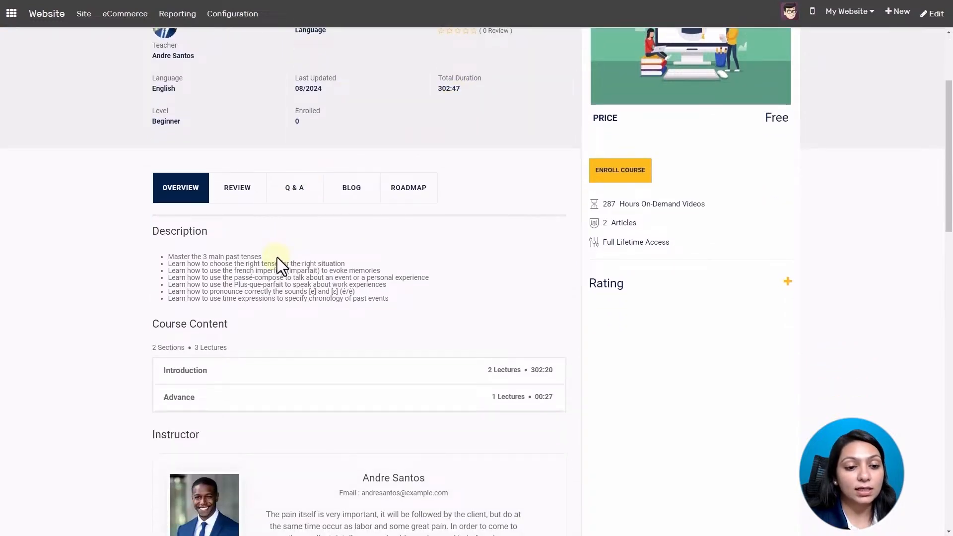
scroll(277, 258, down, 2)
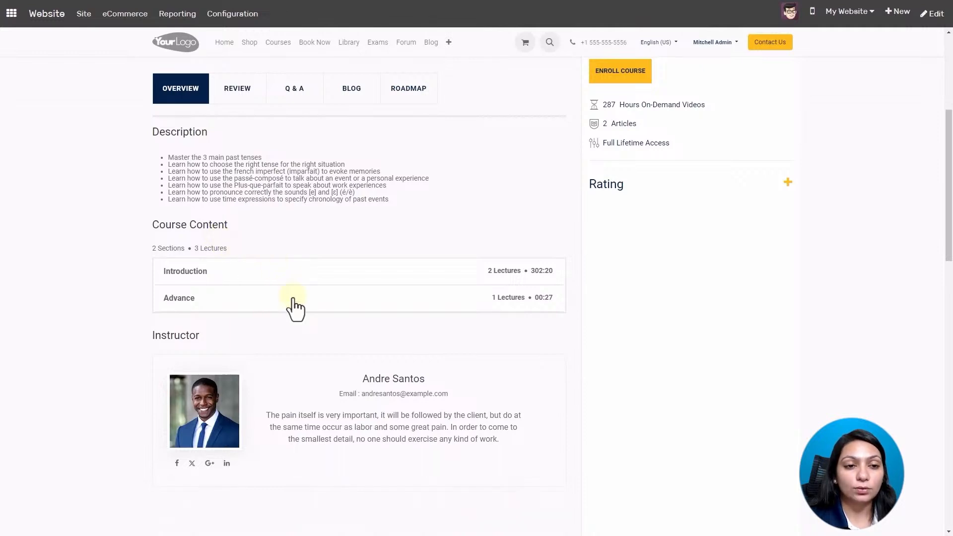
Browse the course's Review, Q & A and Roadmap sections, then return to Overview.
click(243, 99)
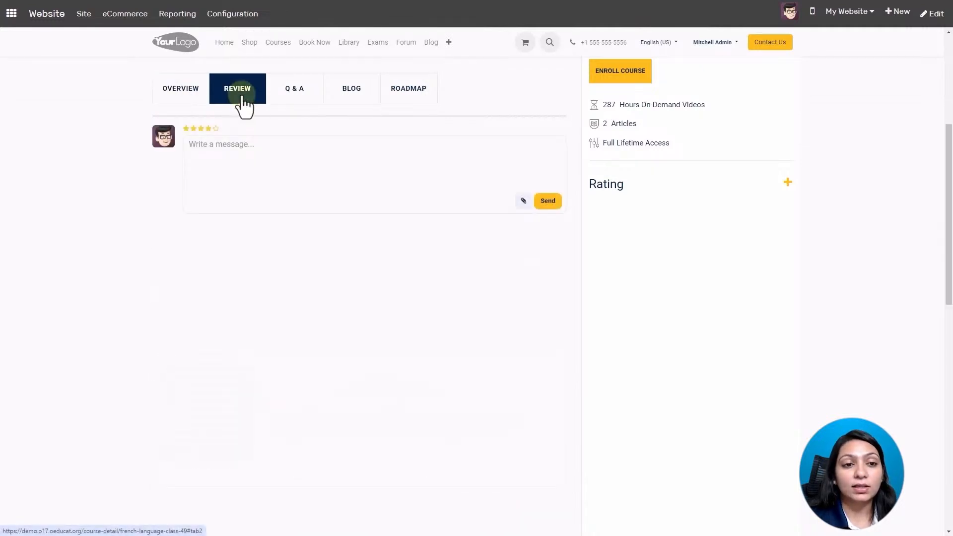
click(303, 102)
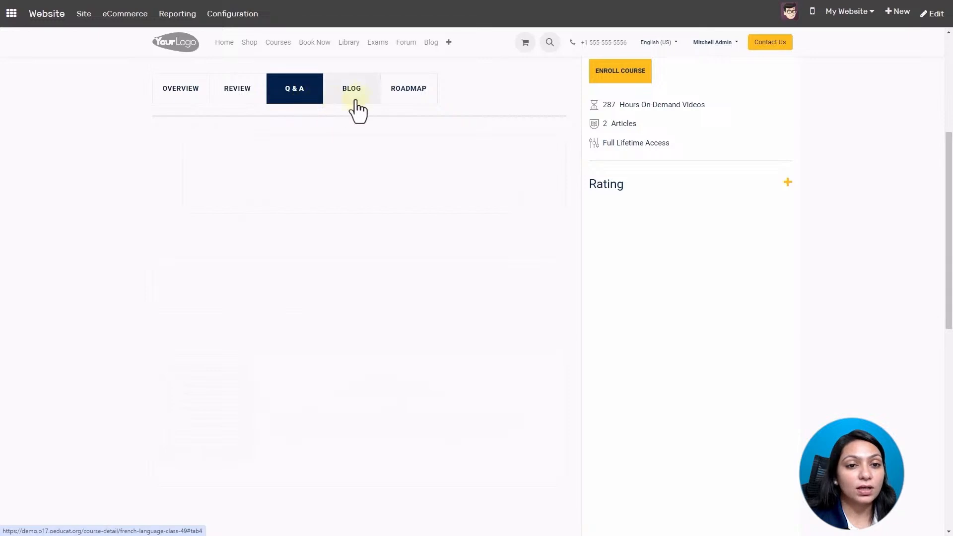
click(413, 98)
click(193, 105)
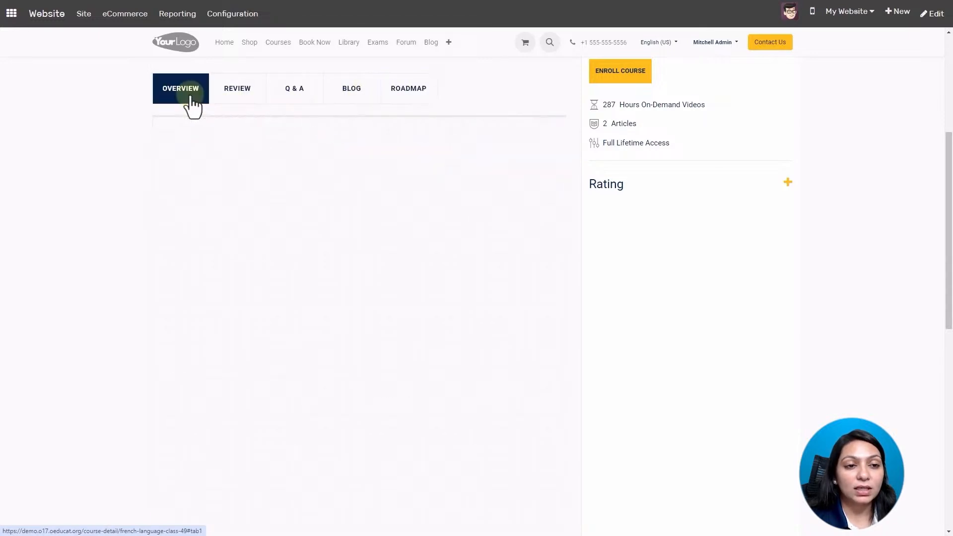
scroll(542, 326, up, 5)
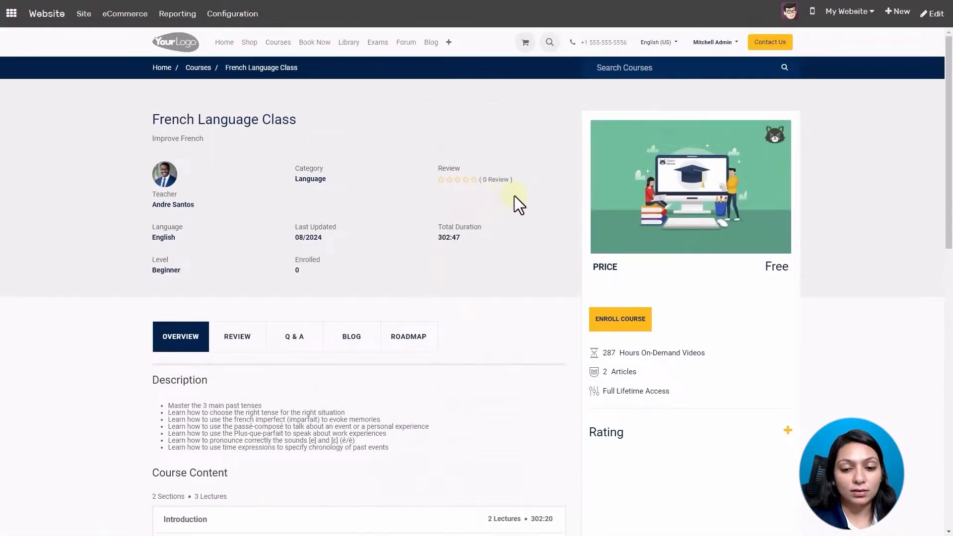
scroll(523, 344, down, 4)
scroll(553, 382, up, 5)
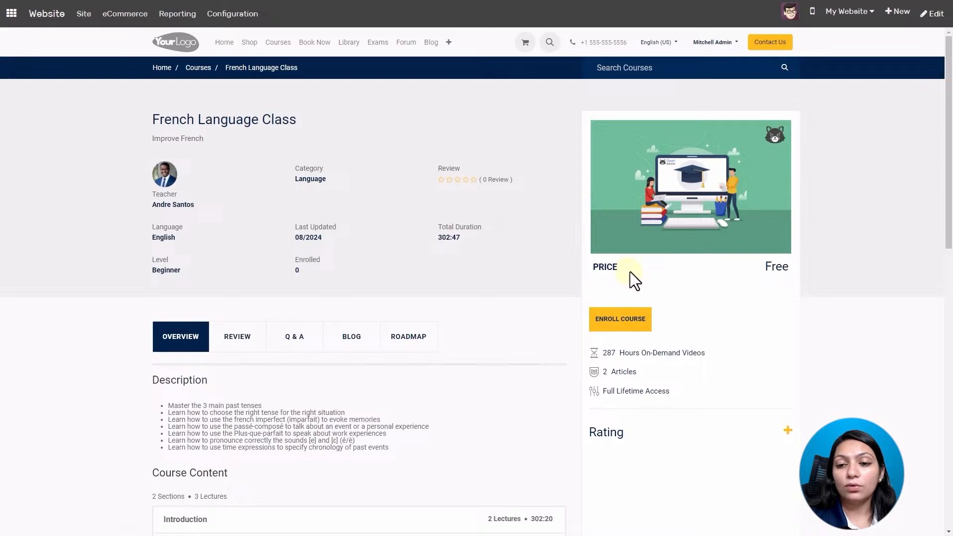
Enroll in French Language Class and work through its lessons, including French CookBooks and Way to french.
click(605, 322)
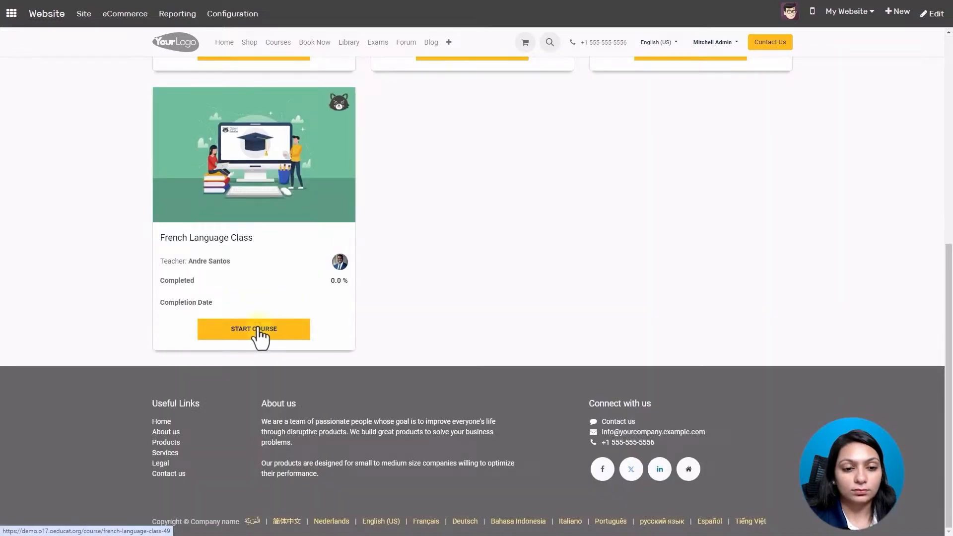
click(259, 331)
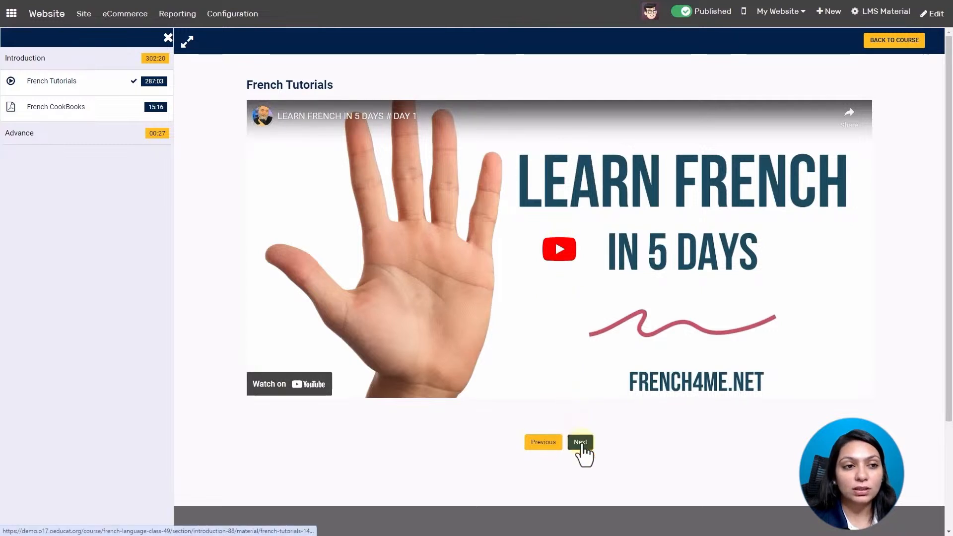
click(581, 444)
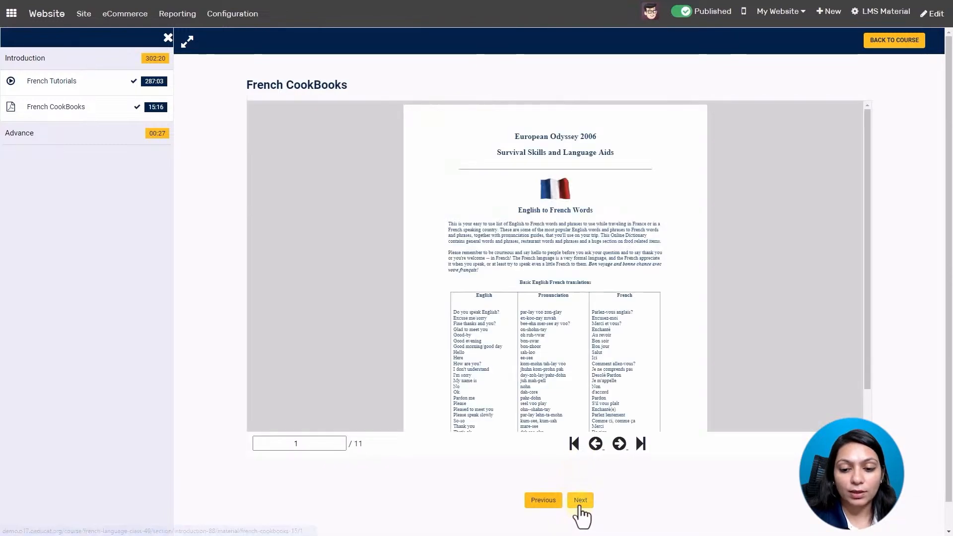
click(579, 502)
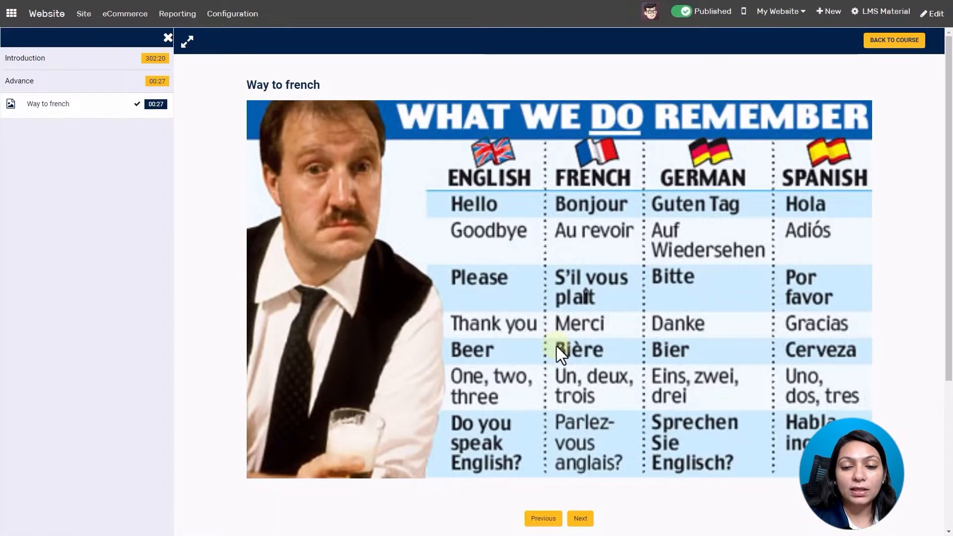
scroll(556, 346, down, 3)
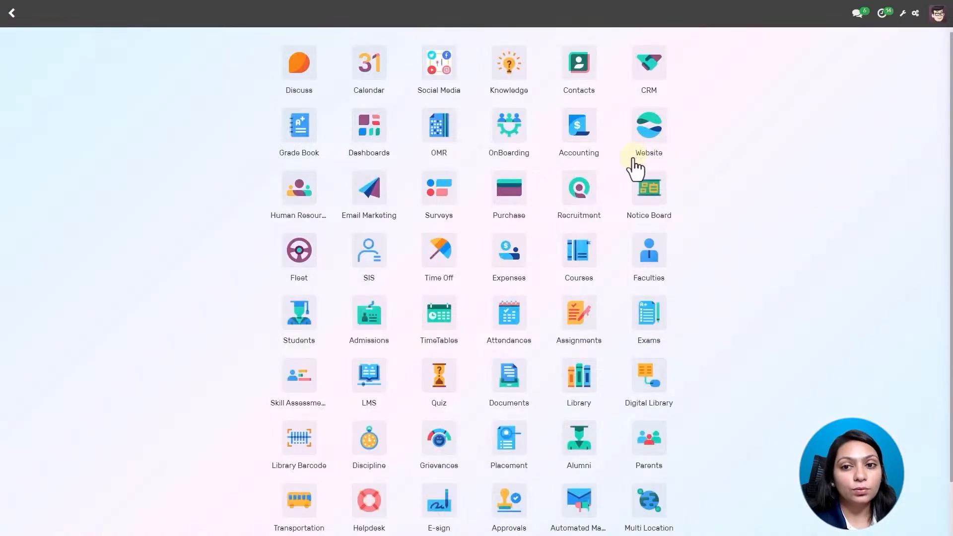
In LMS, open the Done enrollment CC035 for French Language Class, showing 100% complete.
click(369, 390)
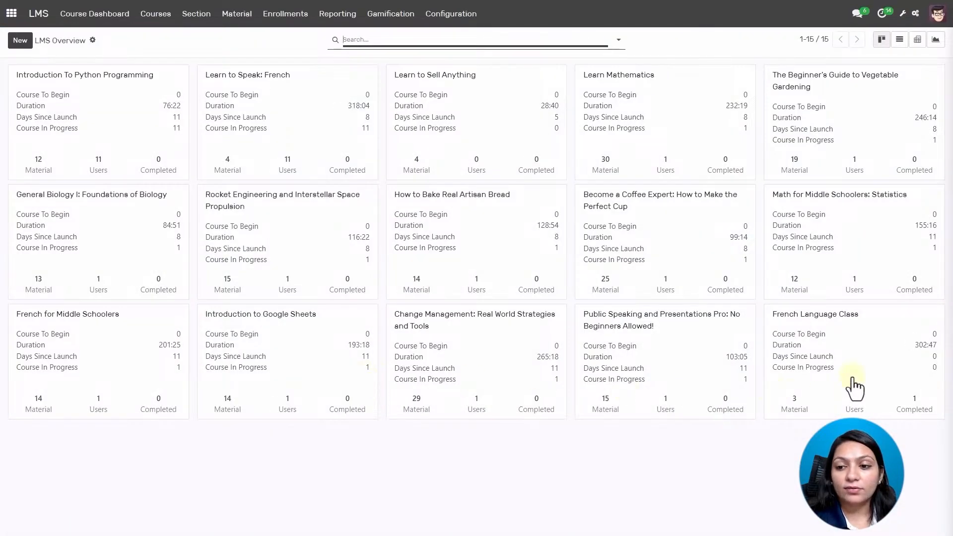
click(856, 348)
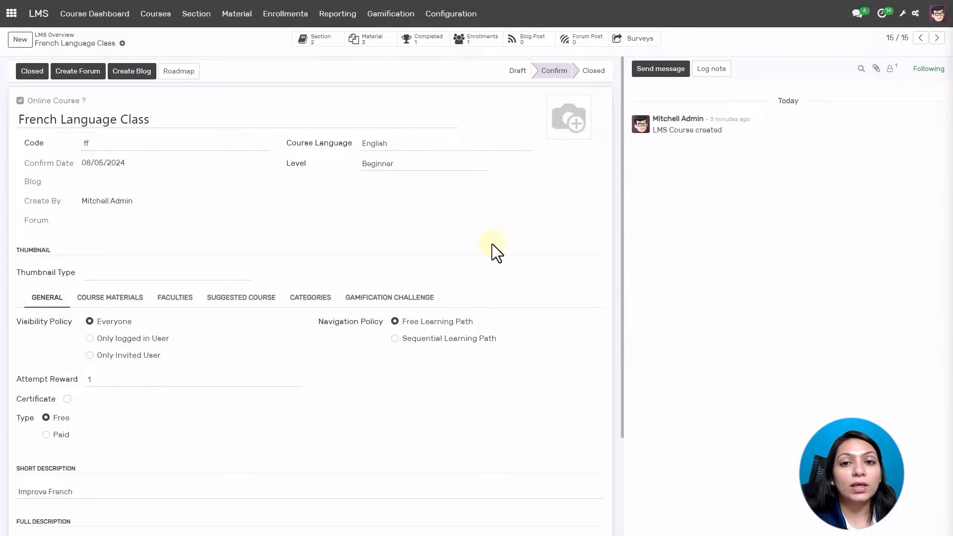
click(477, 47)
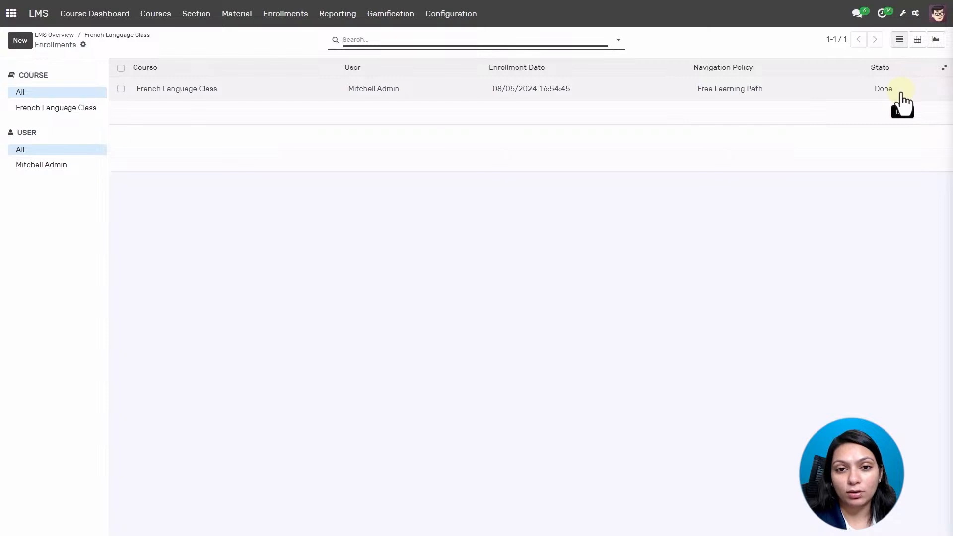
click(428, 91)
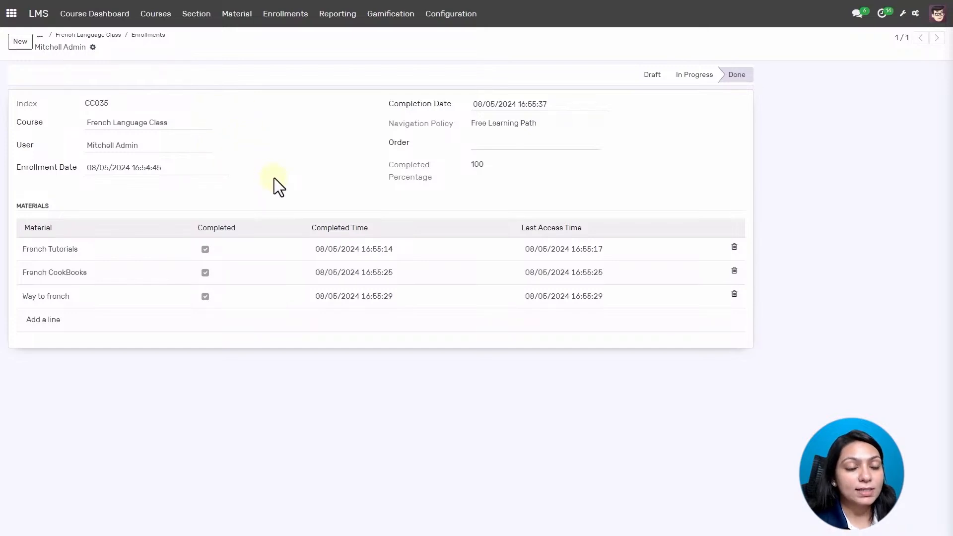
Return to the French Language Class course, set it to Closed, then re-open it.
click(104, 38)
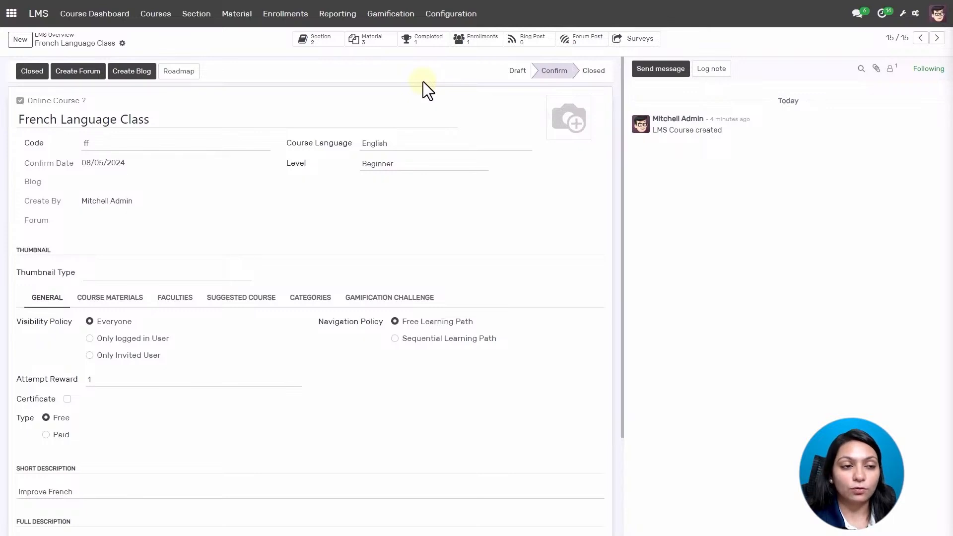
scroll(497, 307, down, 3)
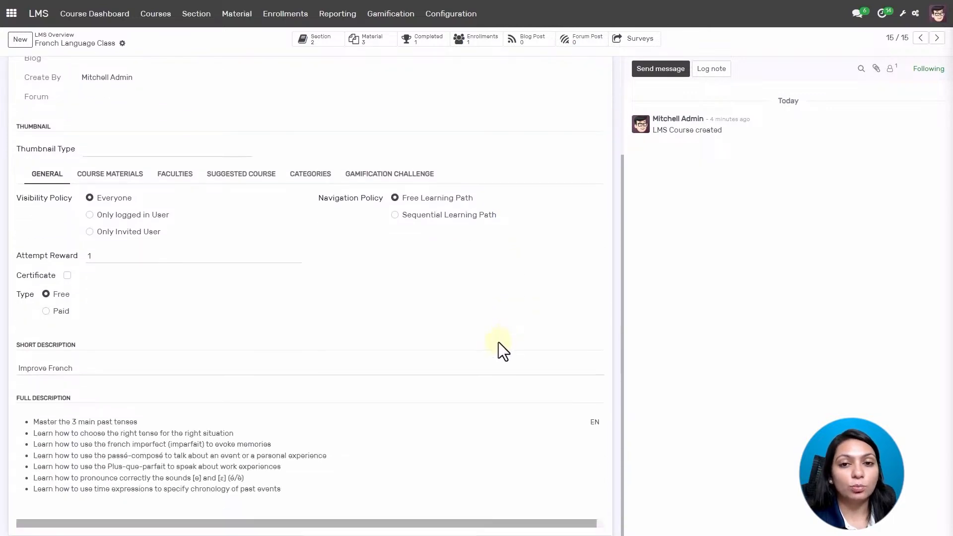
scroll(499, 342, up, 3)
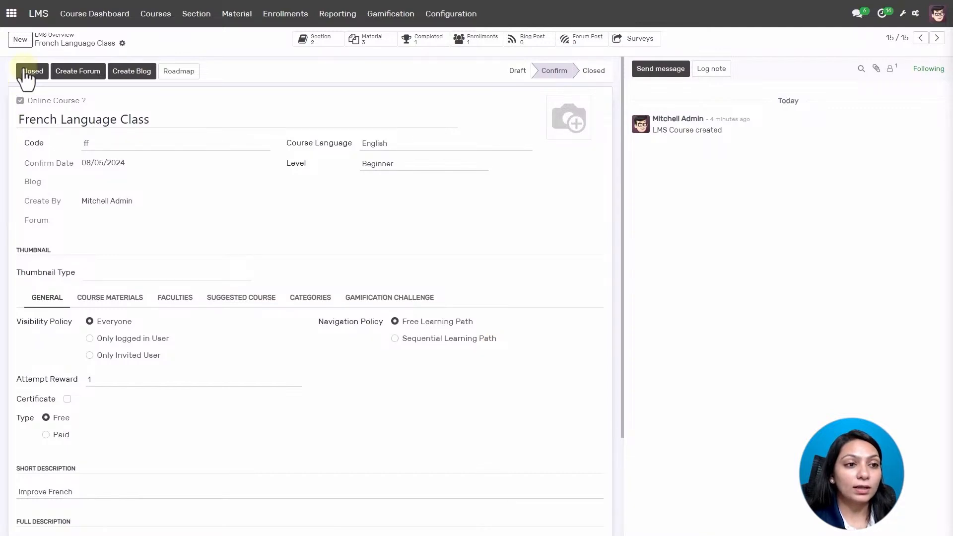
click(30, 71)
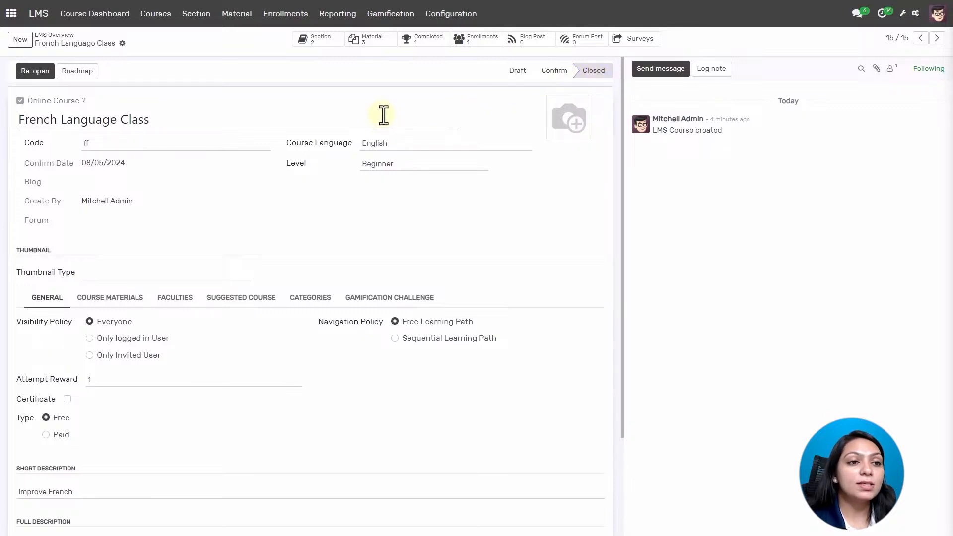
click(25, 72)
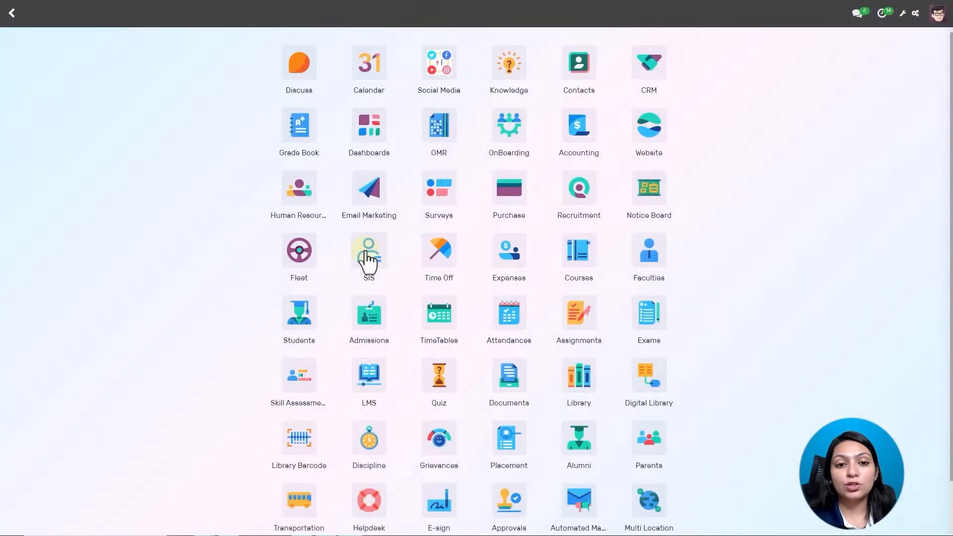
In SIS, list all 28 students and open the first student's profile.
click(368, 260)
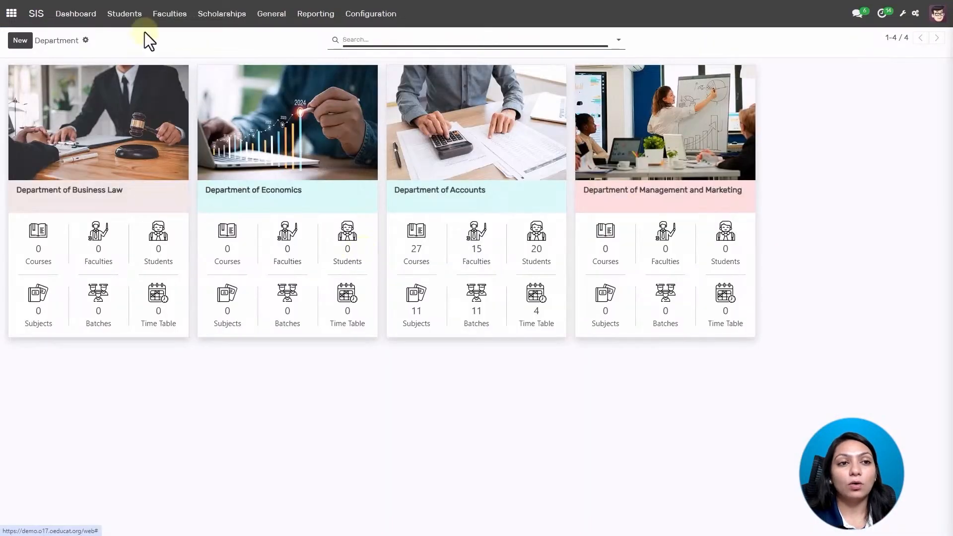
click(131, 19)
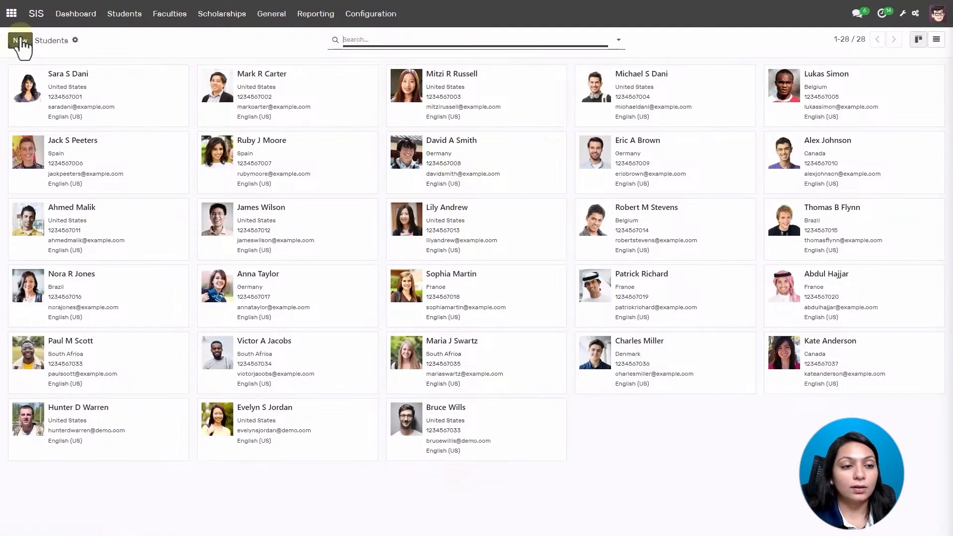
click(131, 105)
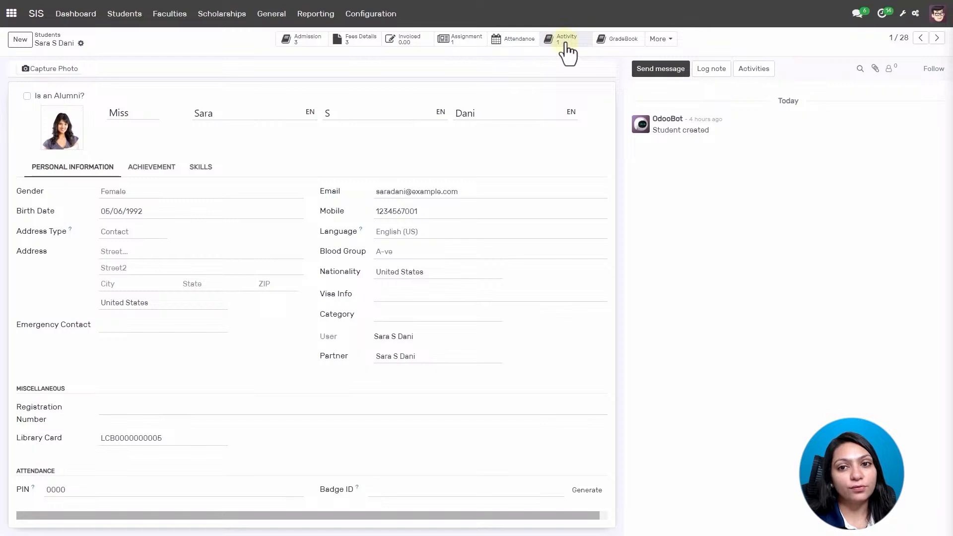
Check the student's extra linked records, then switch to the 15-member Faculties directory.
click(660, 42)
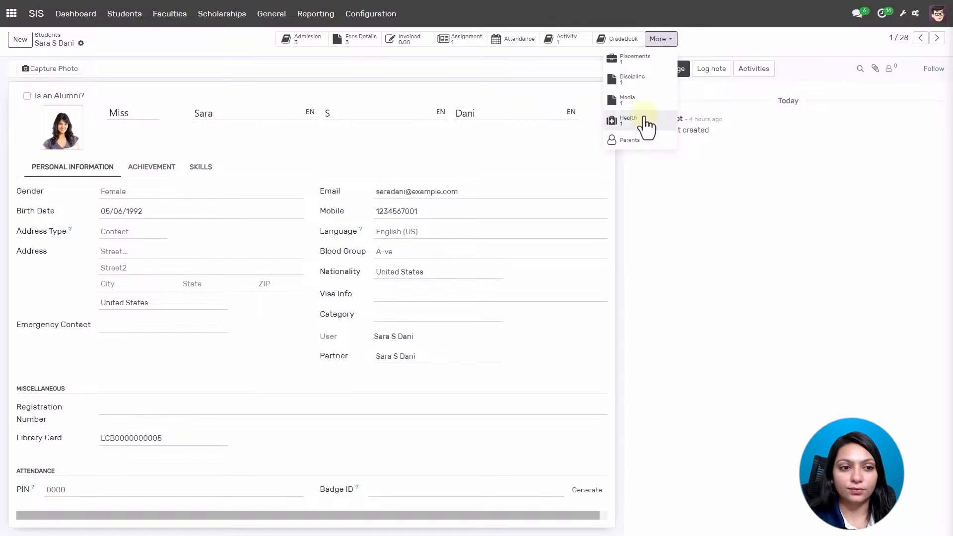
click(652, 207)
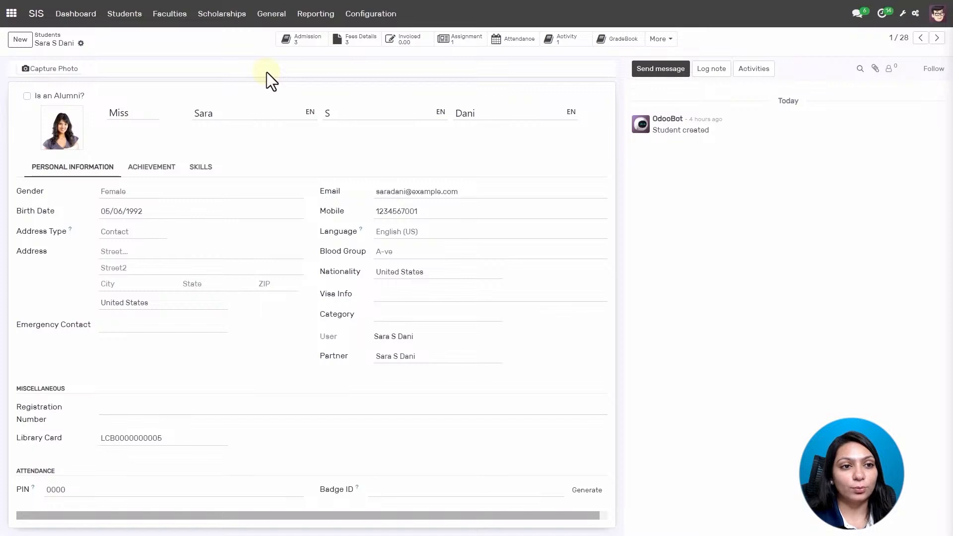
click(177, 21)
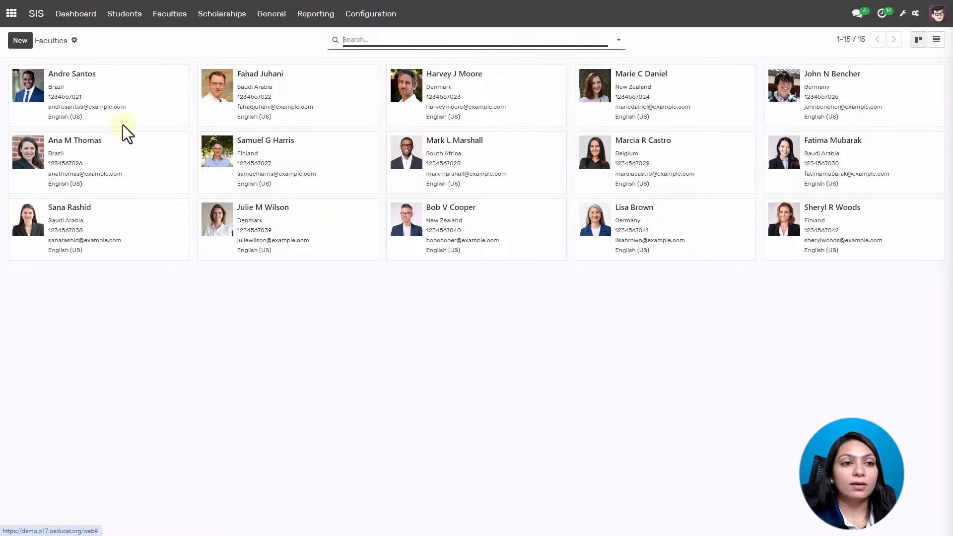
Open the first faculty member's profile record.
click(124, 96)
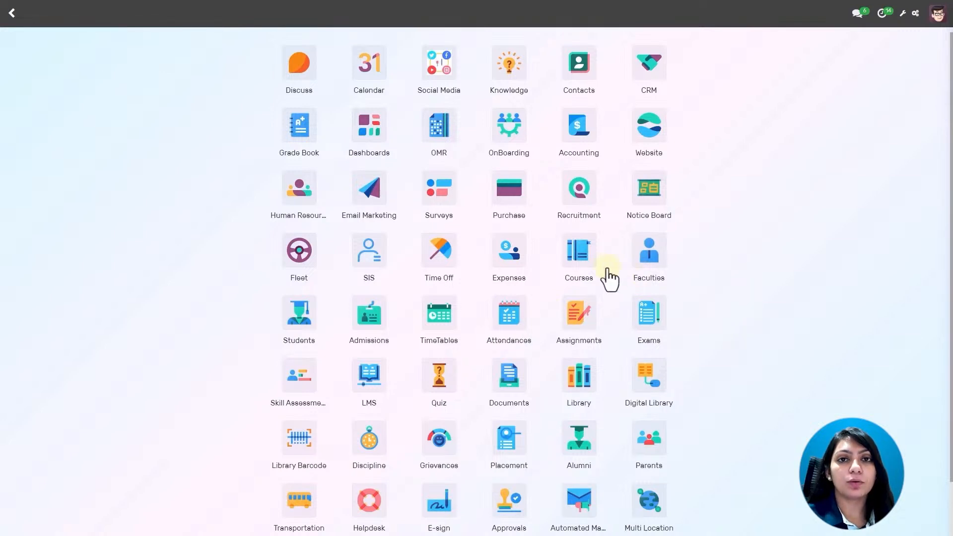
In the Quiz app, show the Quiz Category list under Configuration.
click(439, 382)
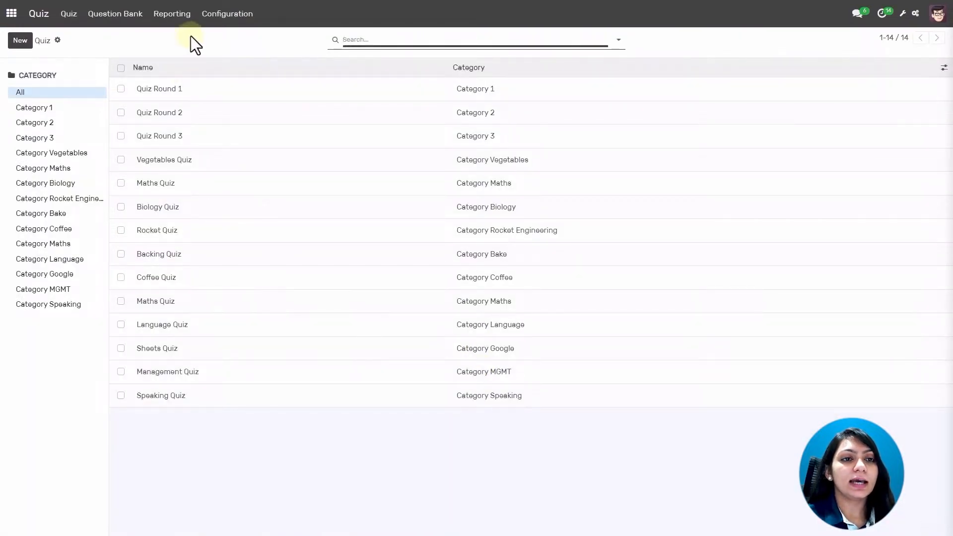
click(227, 22)
click(221, 39)
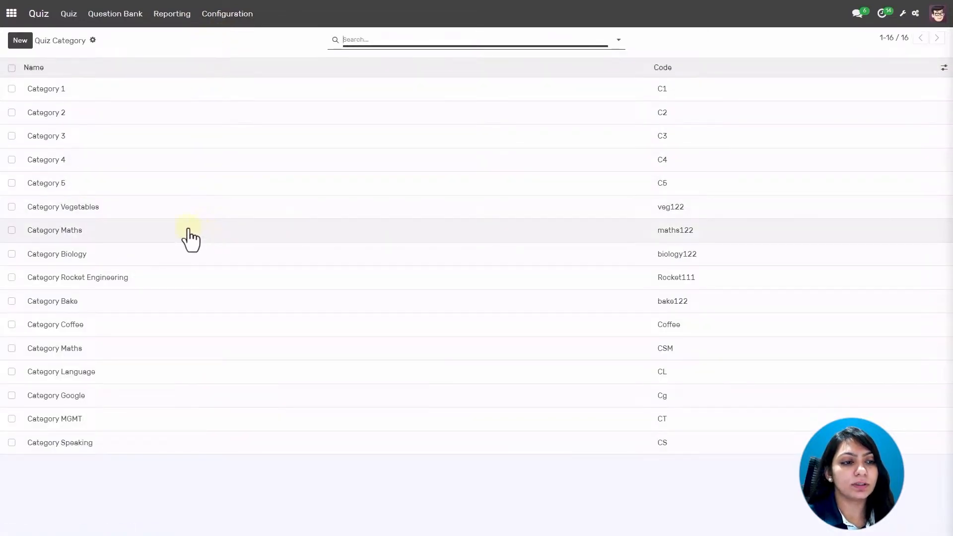
Create and save the quiz category 'Quiz Maths Category' with code qmc.
click(20, 40)
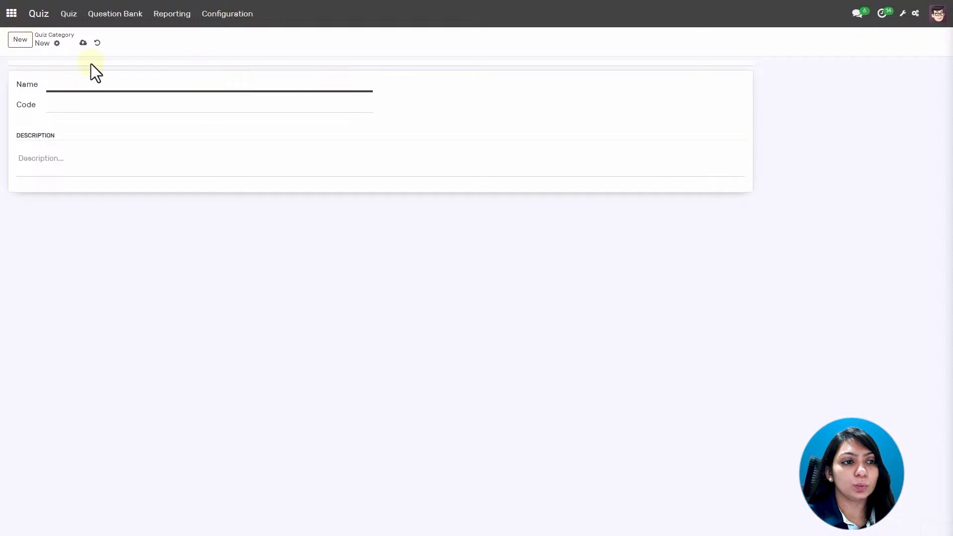
text(Quiz )
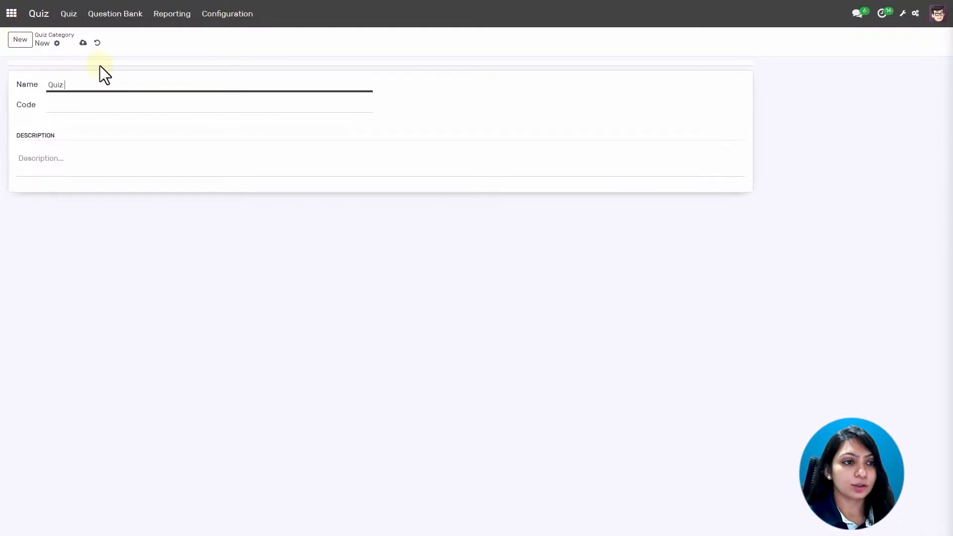
text(Maths Category)
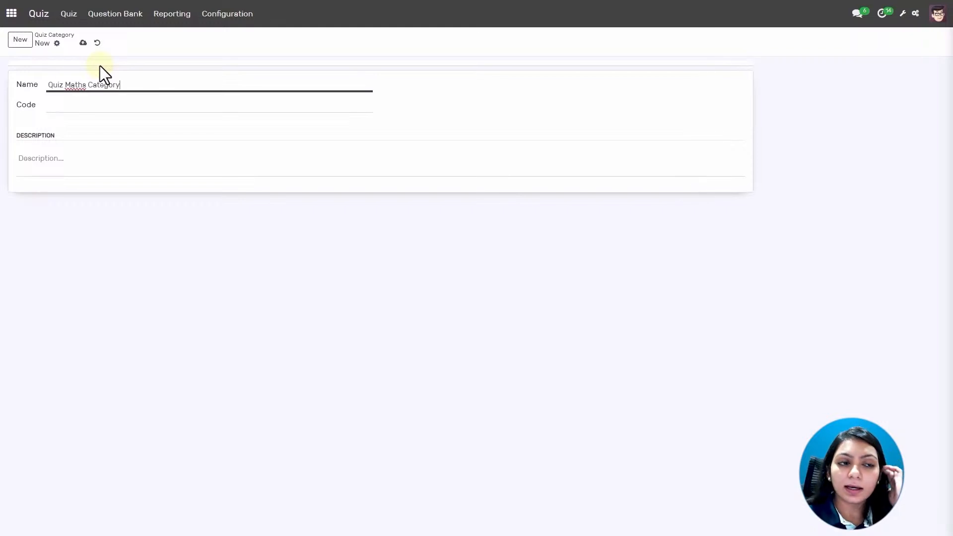
click(102, 105)
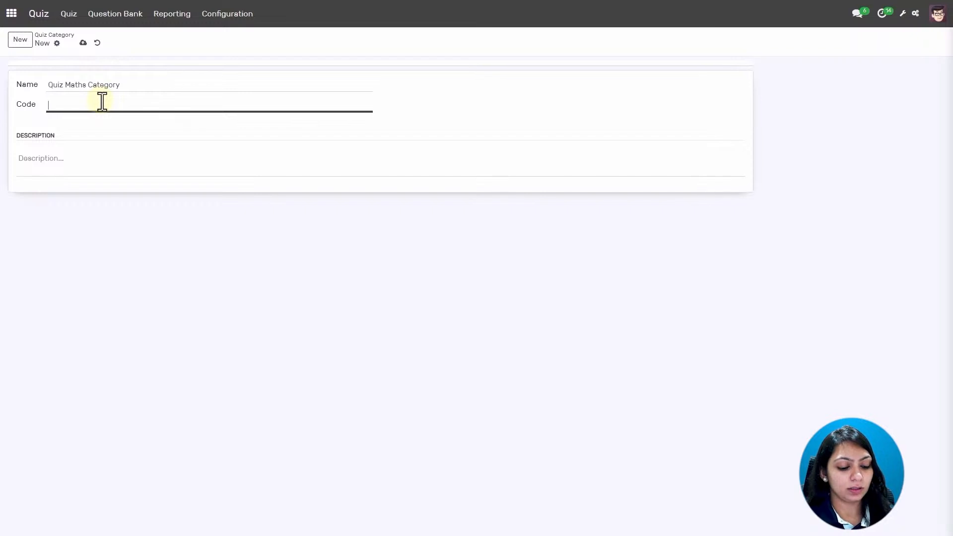
text(qmc)
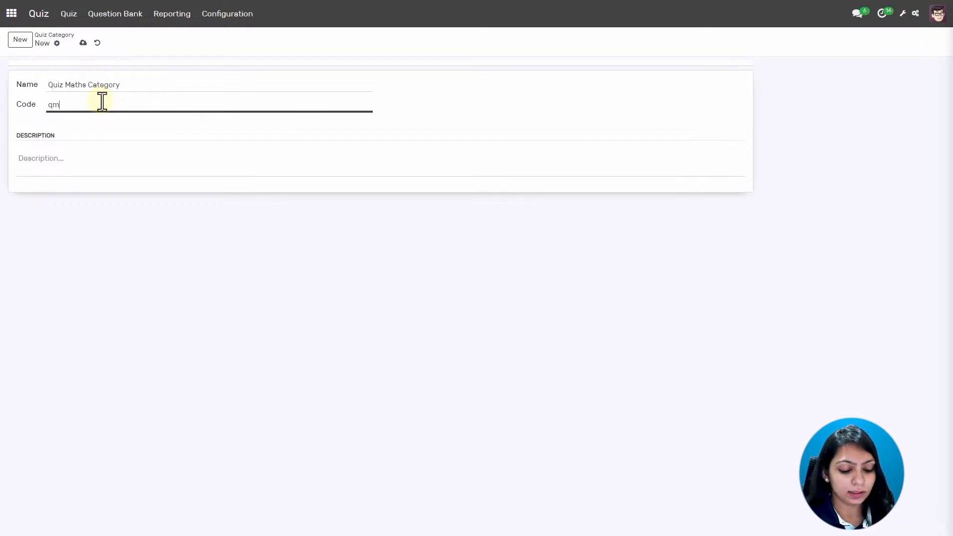
click(83, 44)
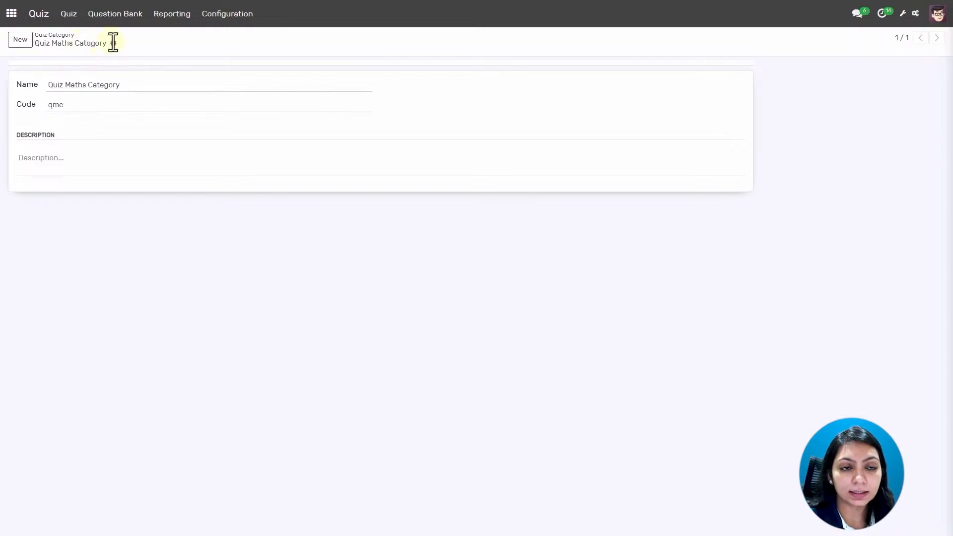
click(219, 16)
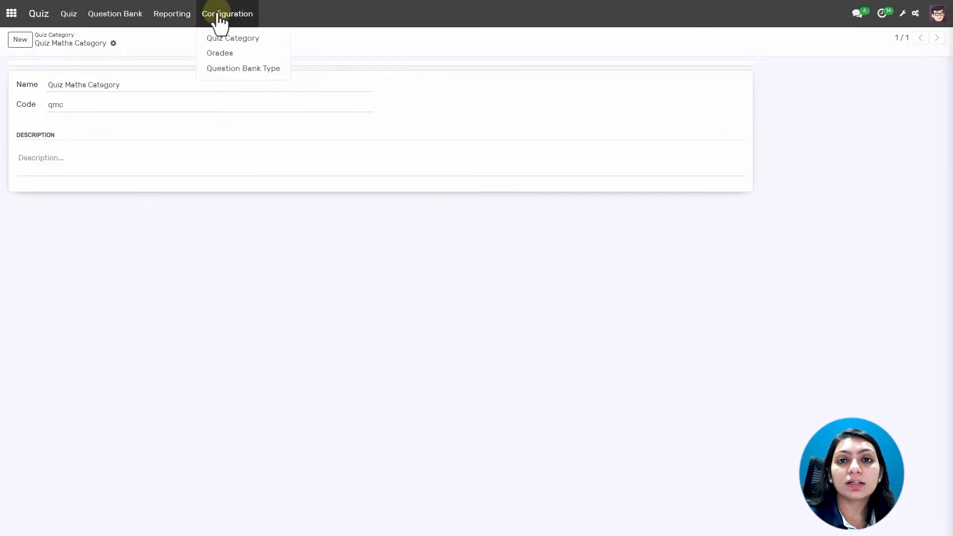
Review the quiz Grades list, then show the Question Bank Type list.
click(234, 52)
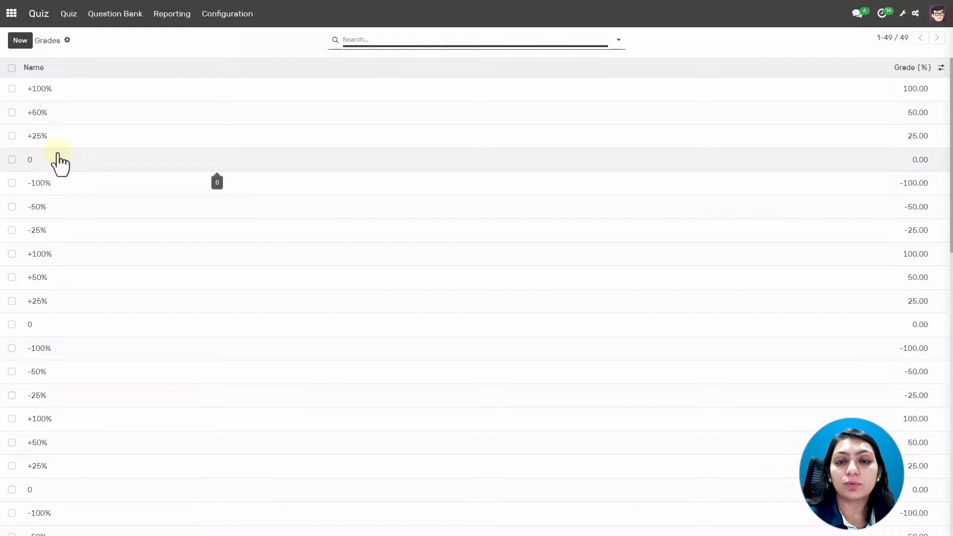
click(222, 19)
click(229, 70)
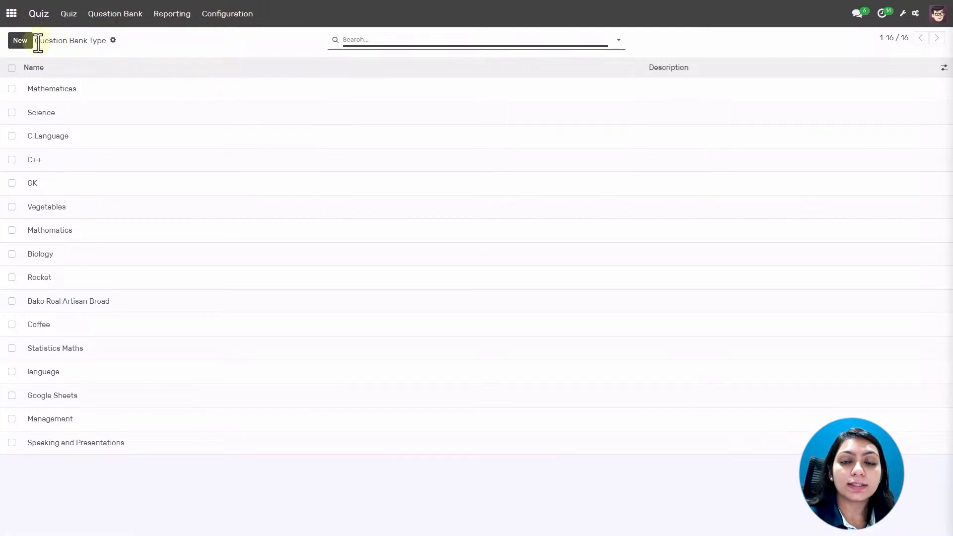
Create and save a question bank type named 'Maths Question Bank', leaving its description empty.
click(22, 42)
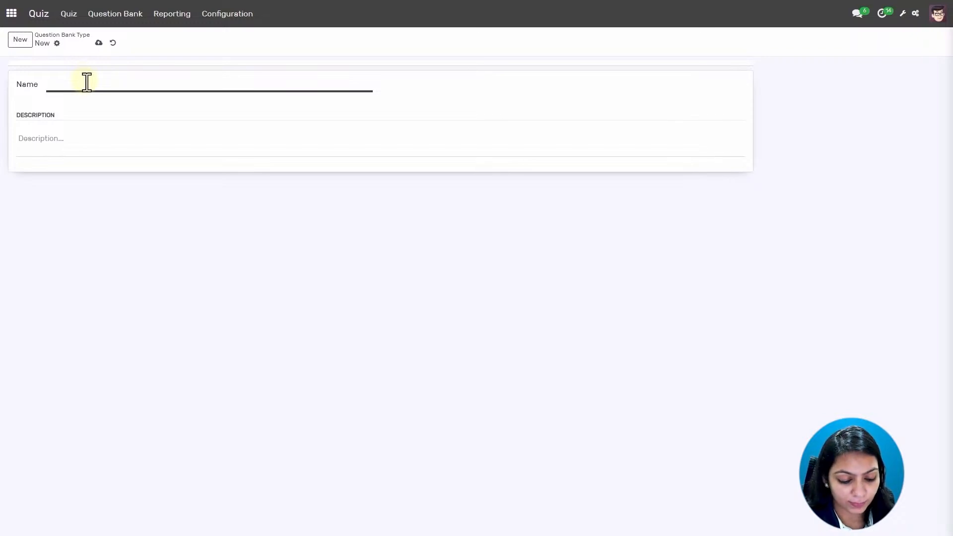
text(Maths )
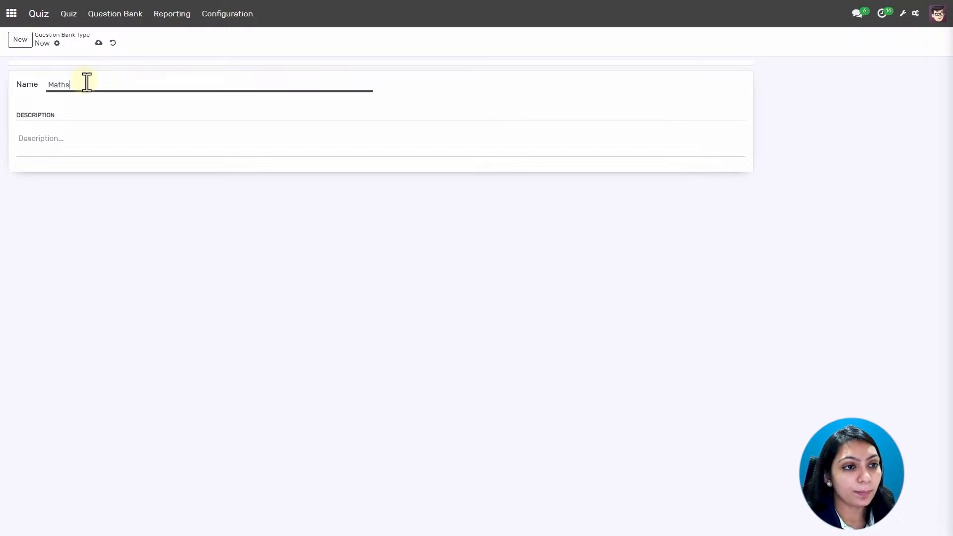
text(Qu)
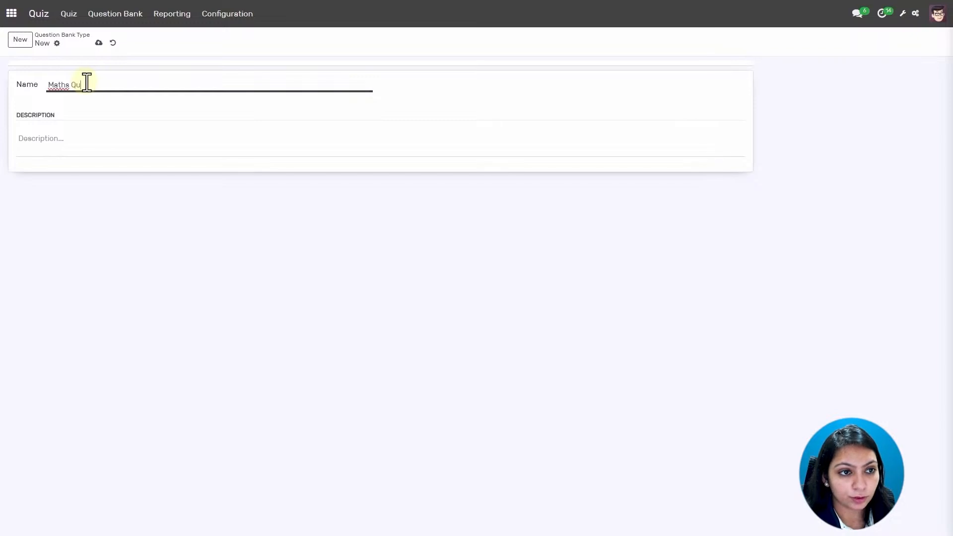
text(estion )
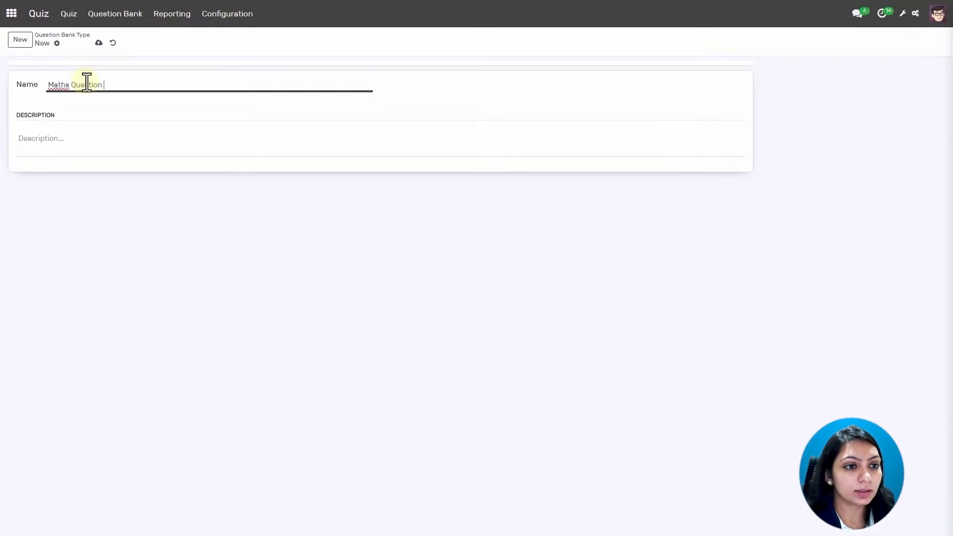
text(Bank)
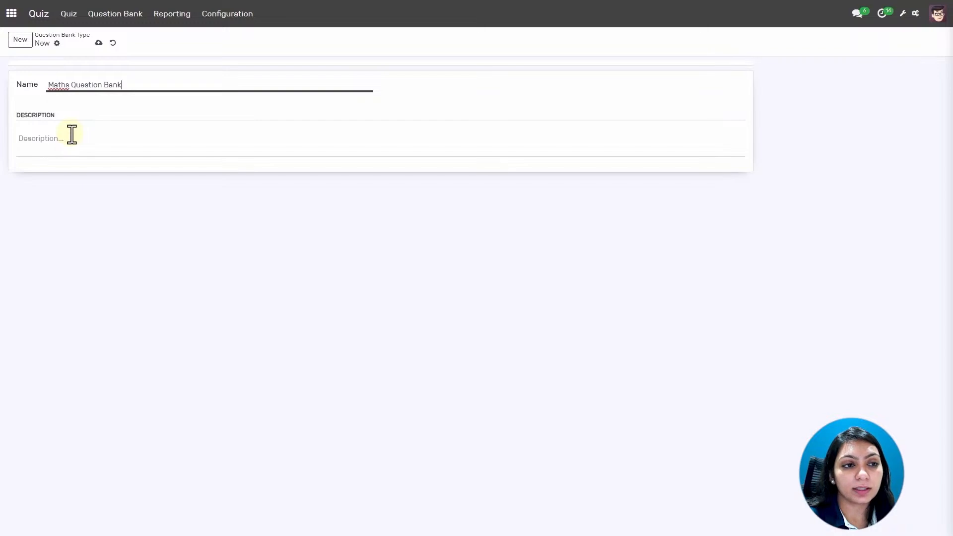
click(98, 44)
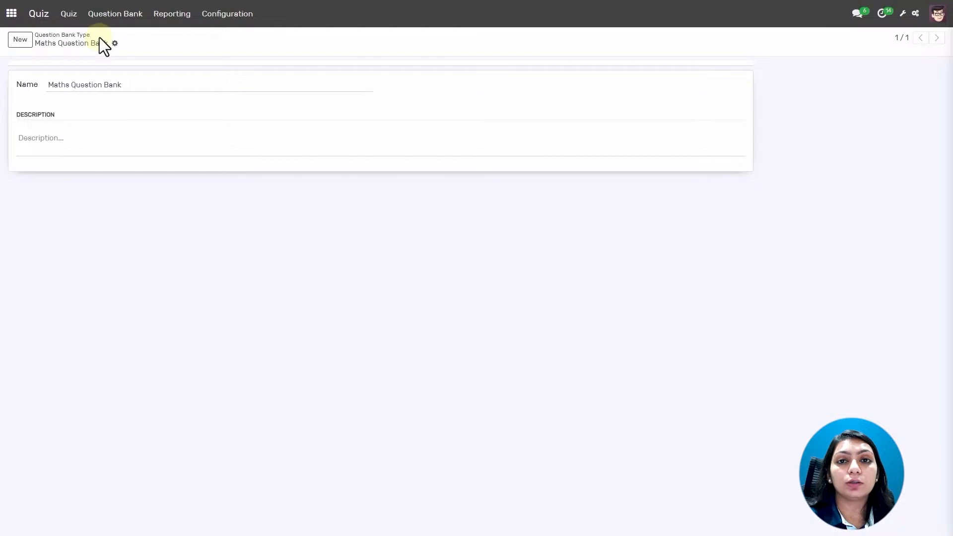
Go to the question bank list and start a new question bank.
click(115, 14)
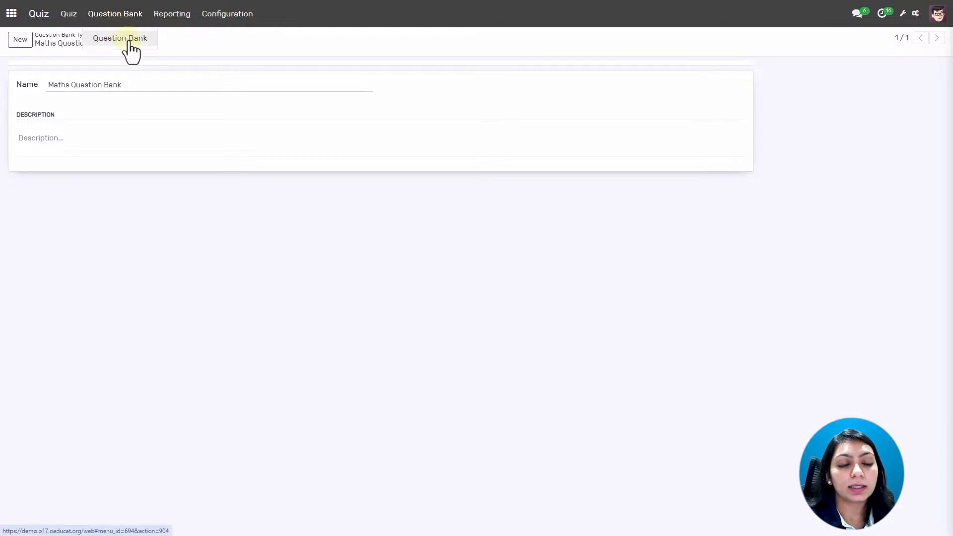
click(128, 42)
click(21, 40)
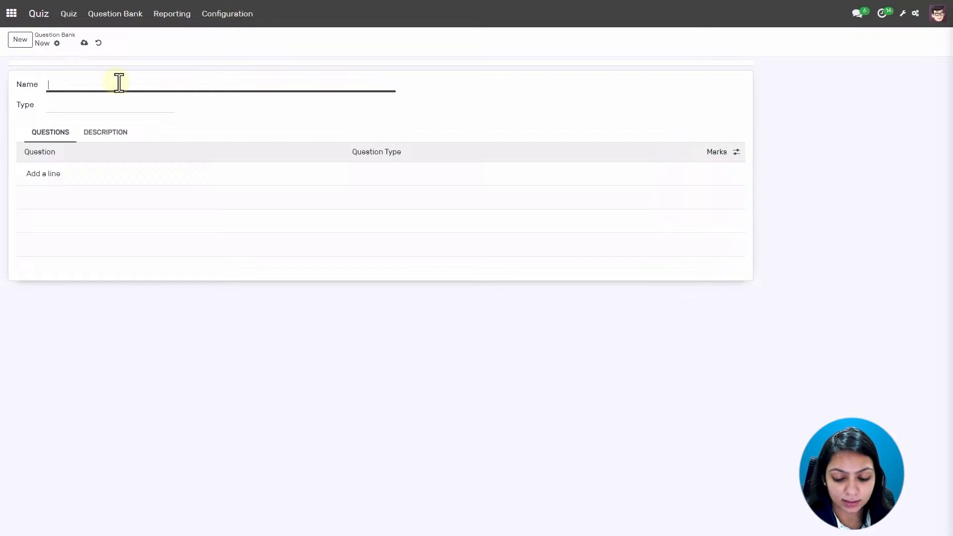
Name the bank 'Maths Question Bank' and set its type to Maths Question Bank.
text(Mat)
text(hs )
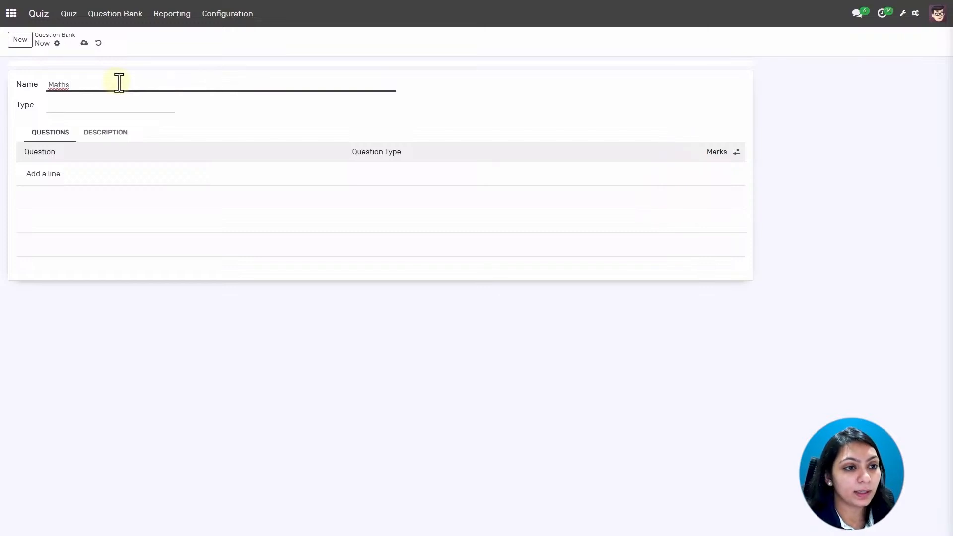
text(Questi)
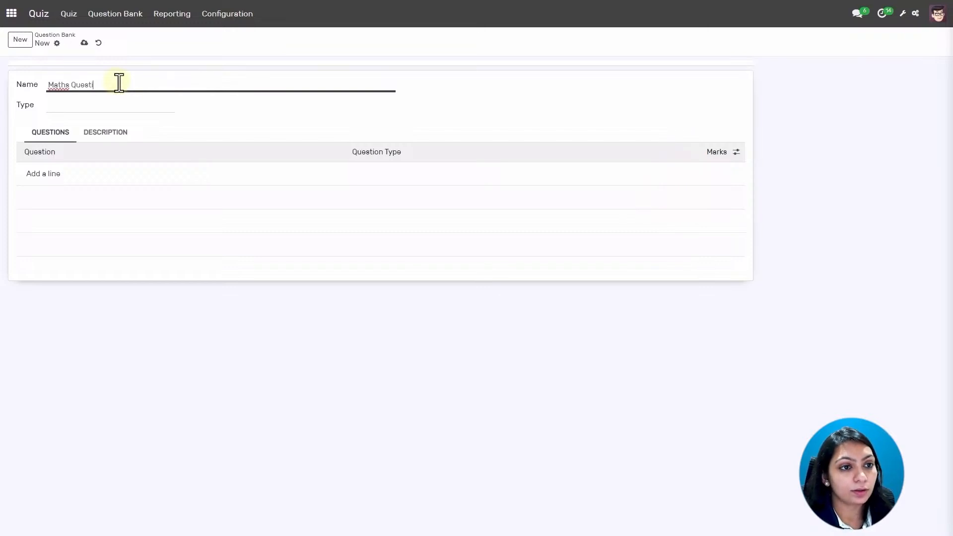
text(on Ban)
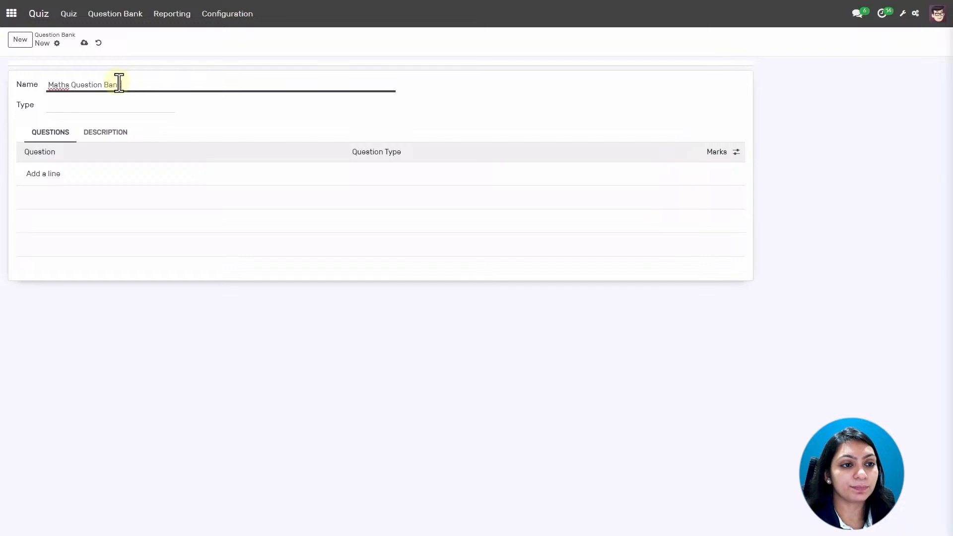
text(k)
click(103, 104)
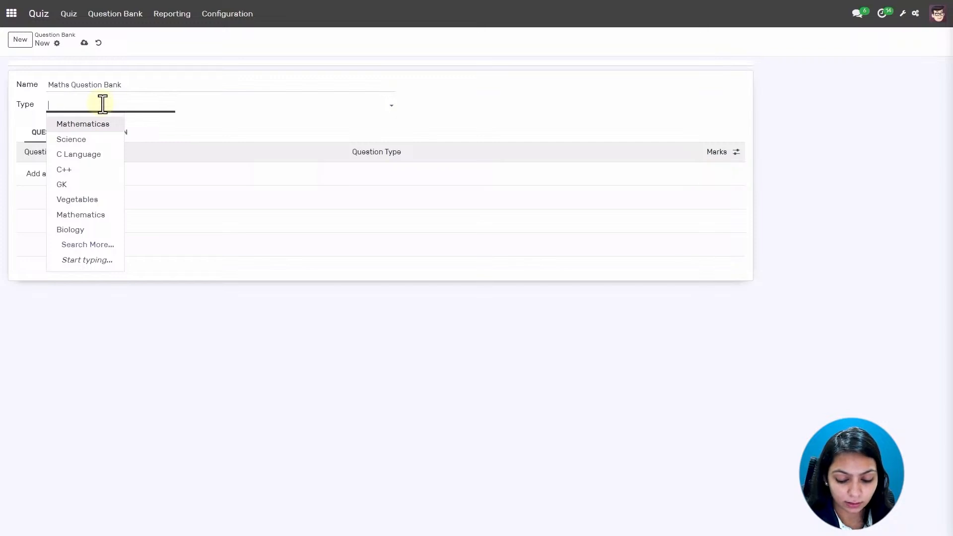
text(Maths)
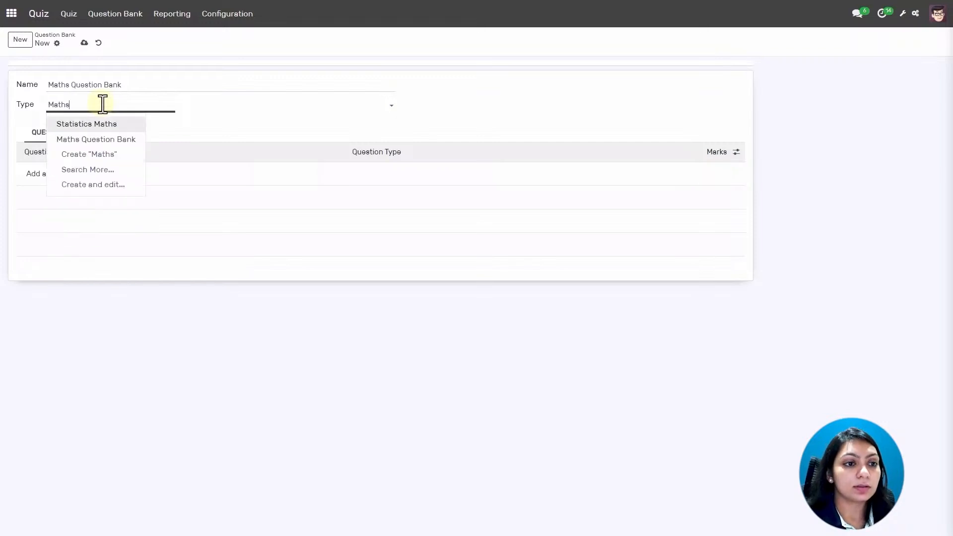
click(86, 141)
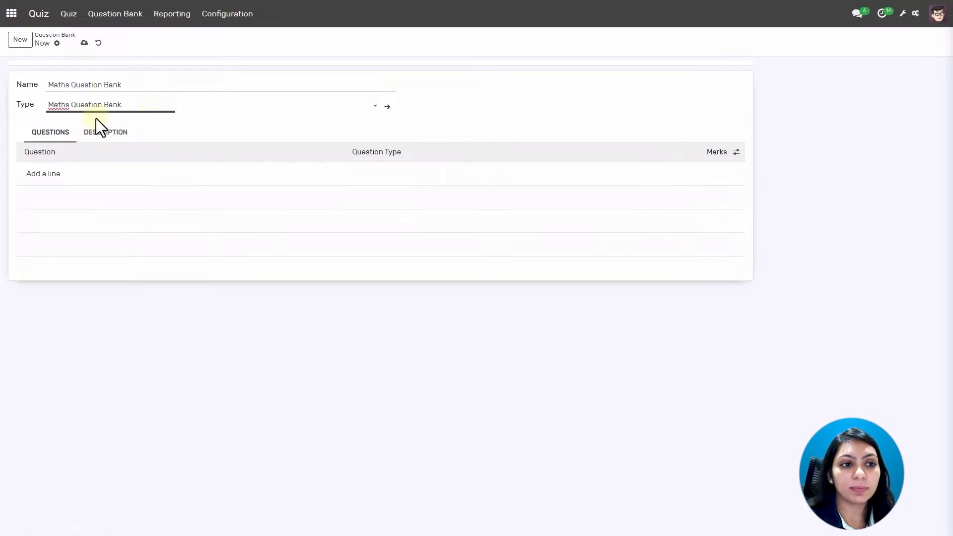
Add a question '1 + 1 =' with question type Optional.
click(44, 174)
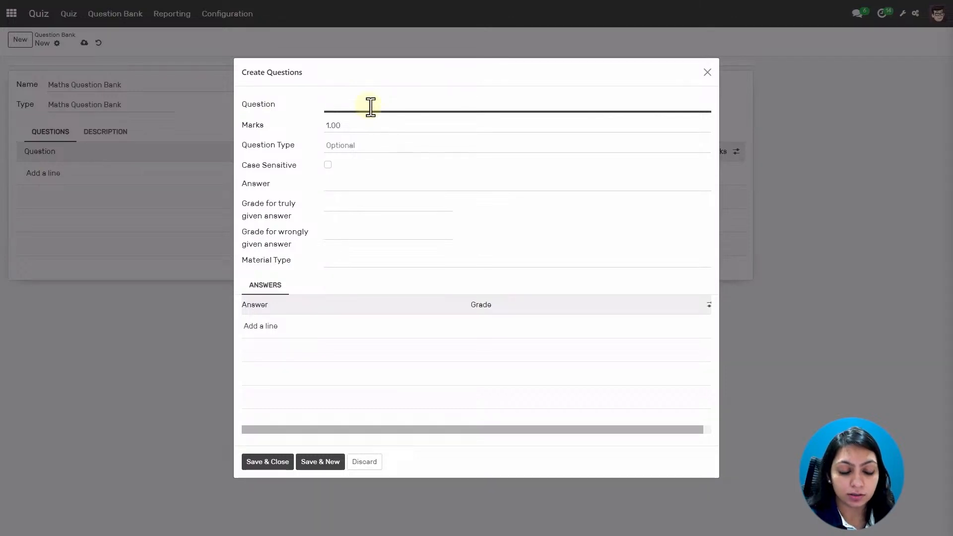
text(1 +)
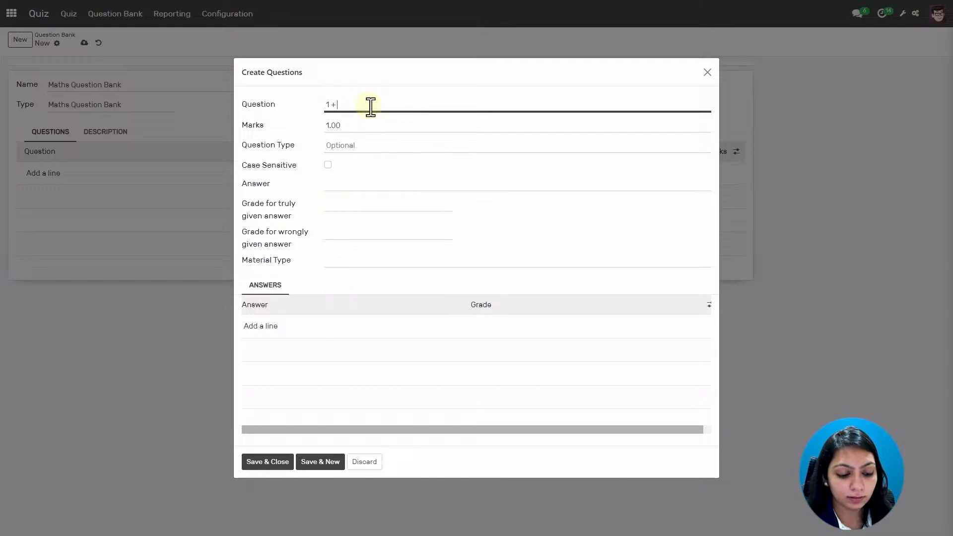
text( 1 =)
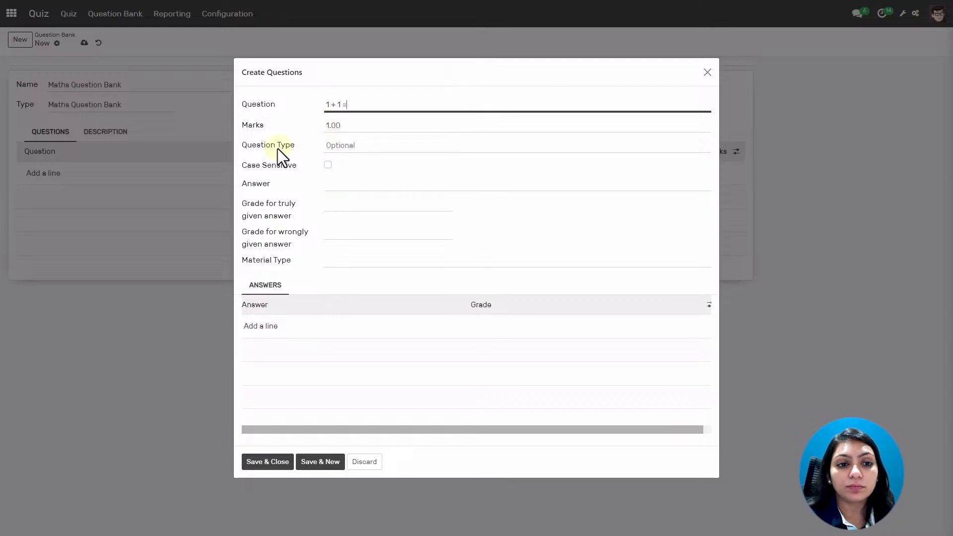
click(385, 148)
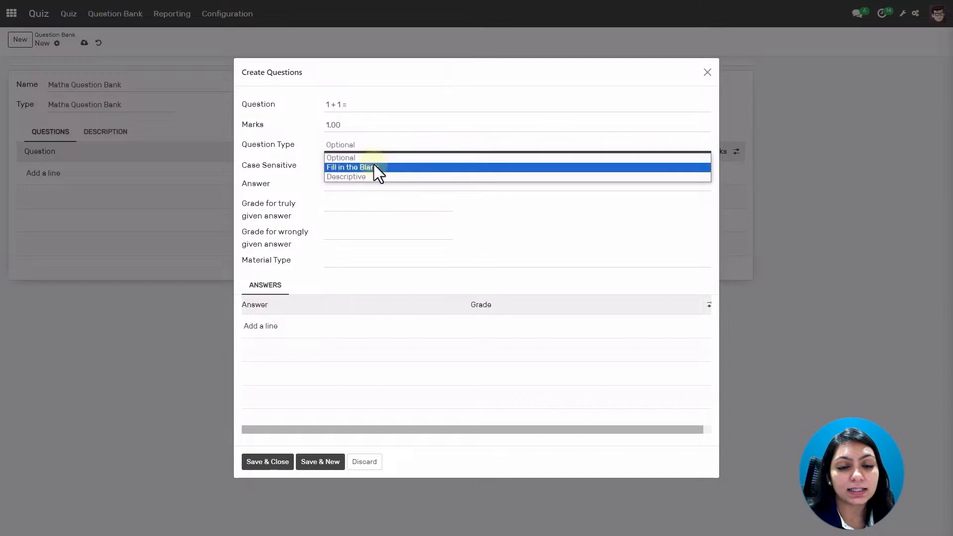
click(374, 149)
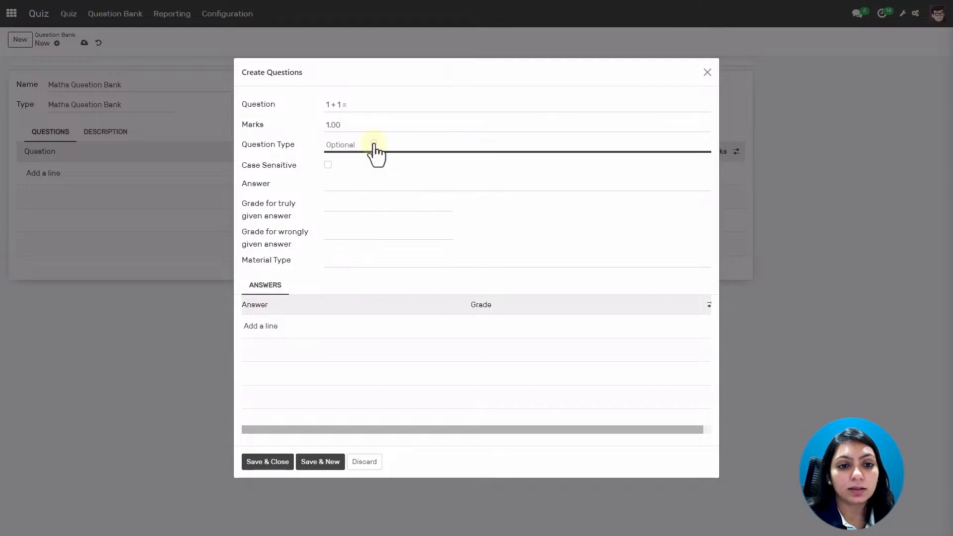
Enter answer 2, grade right answers +100% and wrong ones 0, and add an answer row.
click(338, 185)
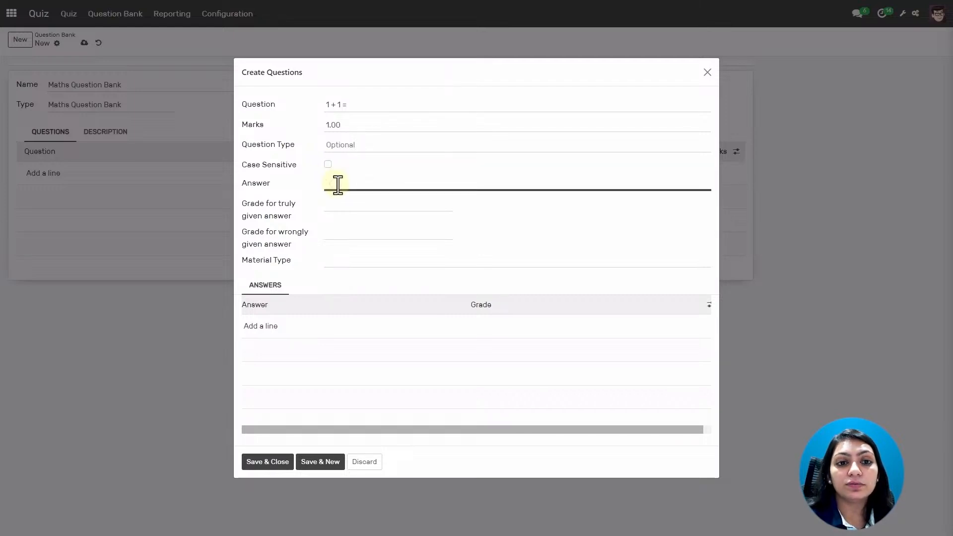
text(2)
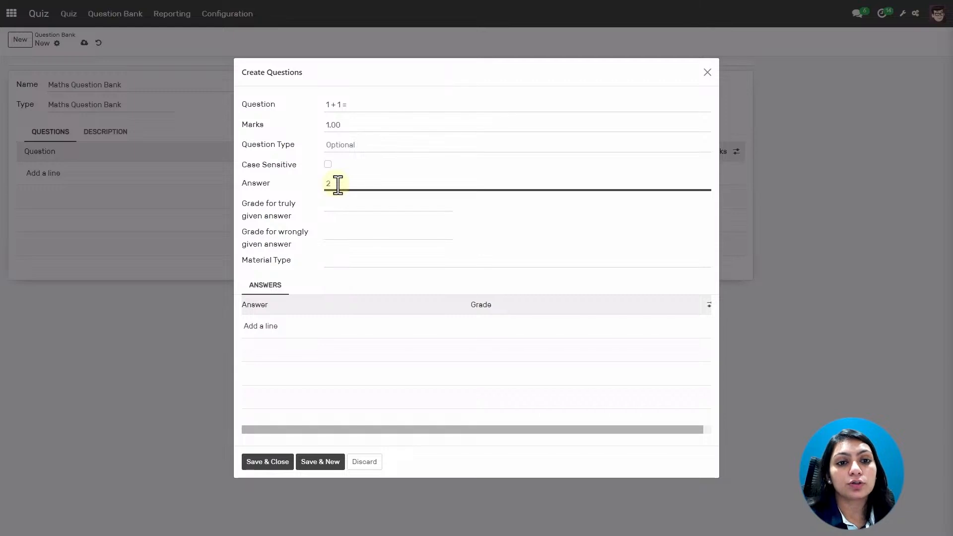
click(362, 206)
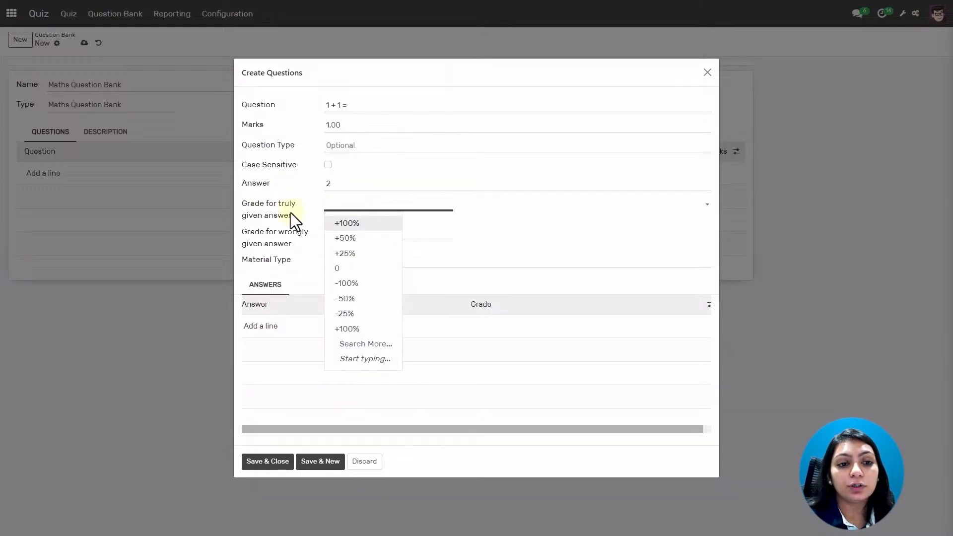
click(343, 224)
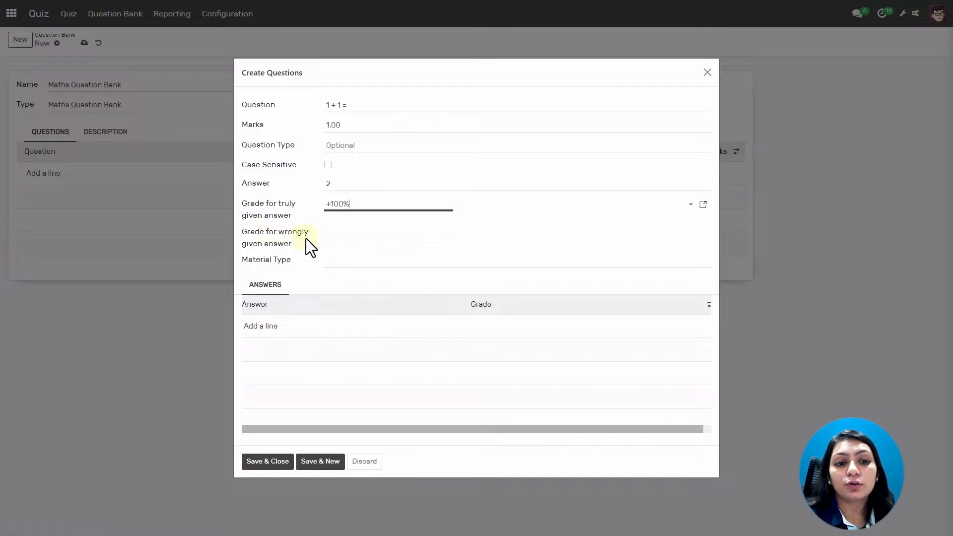
click(341, 236)
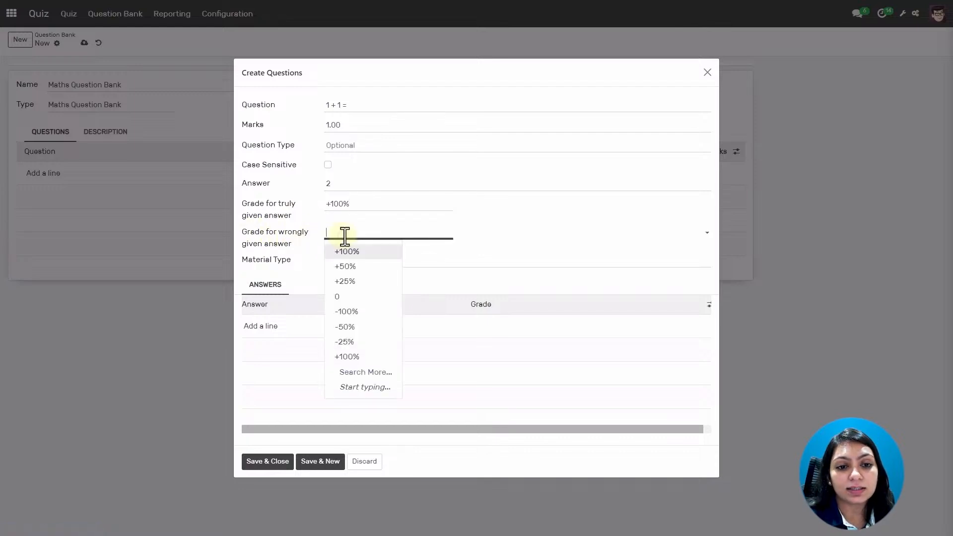
click(356, 298)
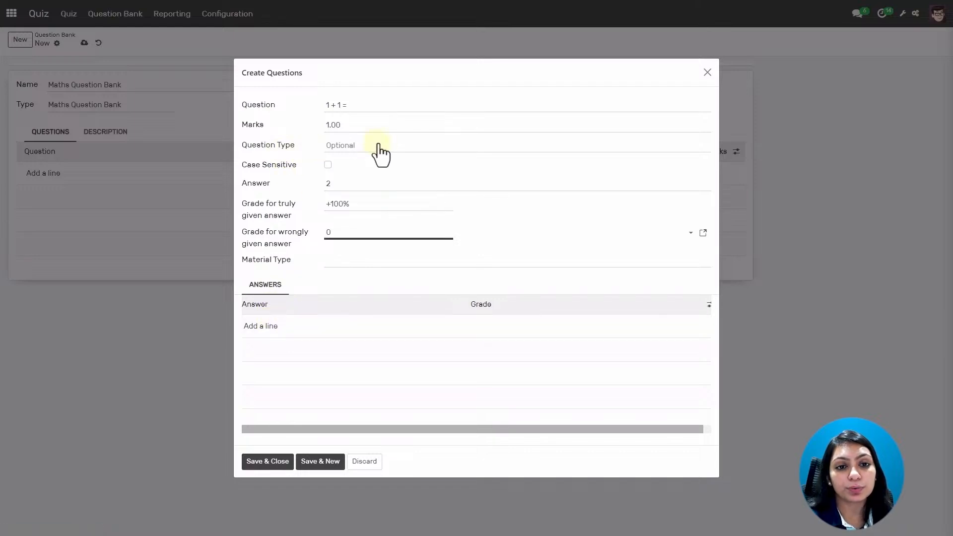
click(272, 326)
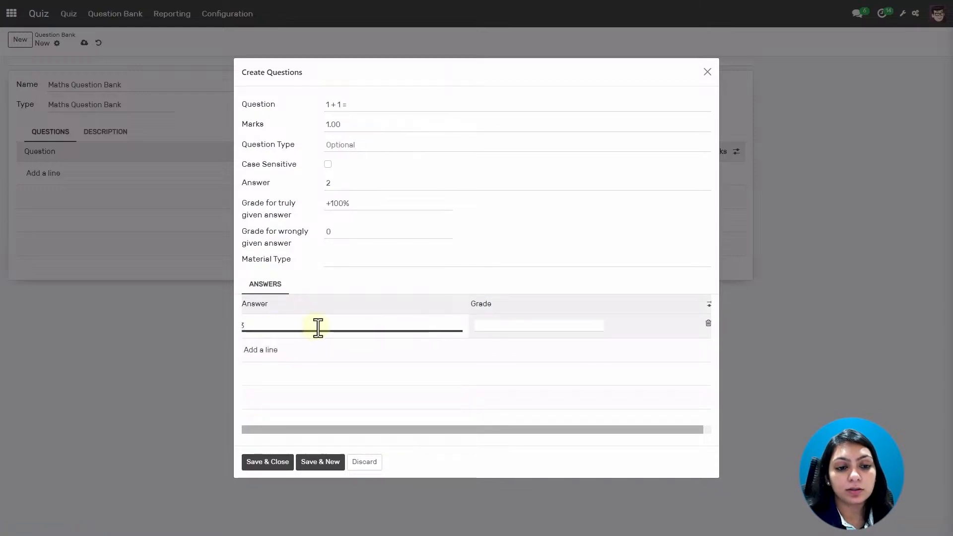
Grade the first answer choice 0 and add answer 2 graded +100%.
click(487, 323)
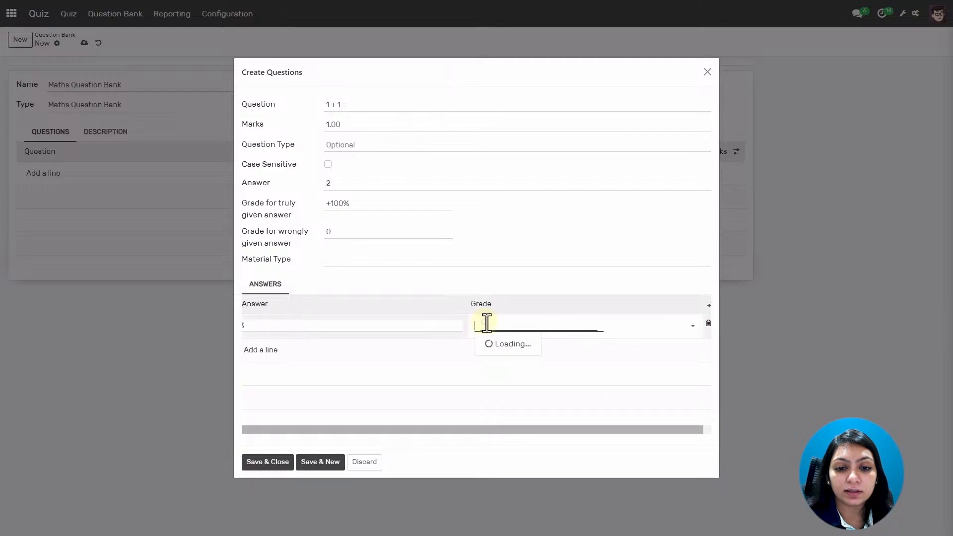
click(489, 392)
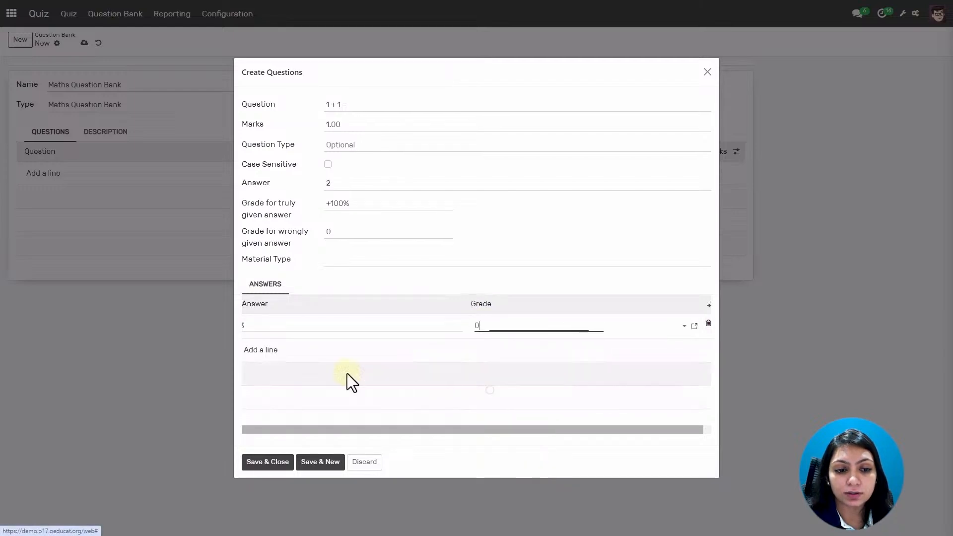
click(263, 350)
text(2)
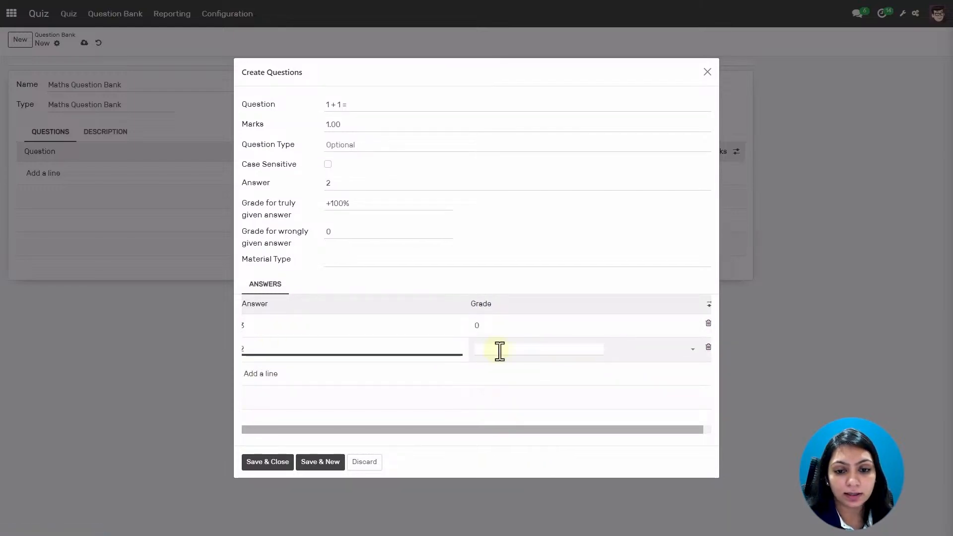
click(505, 348)
click(499, 368)
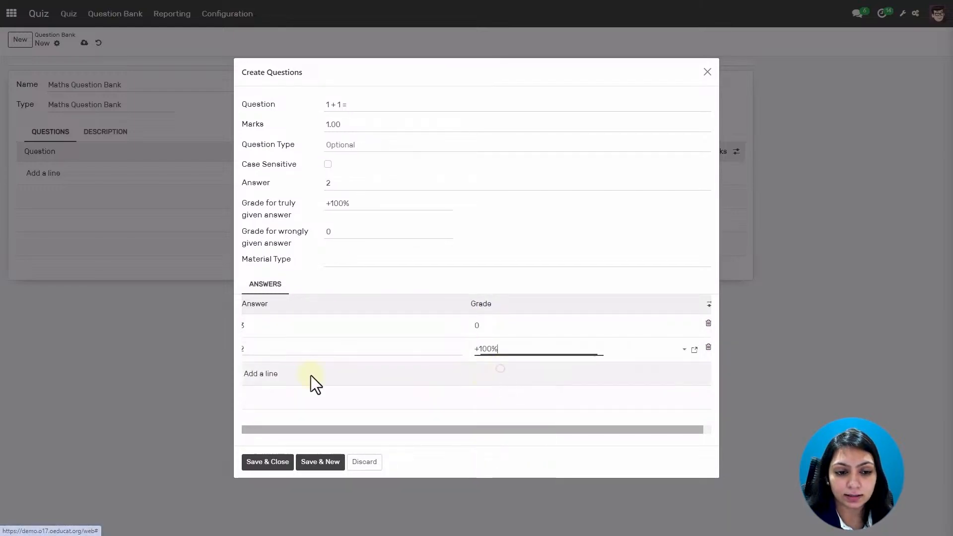
Add the third and fourth answer choices, including 5, each graded 0.
click(273, 378)
text(1)
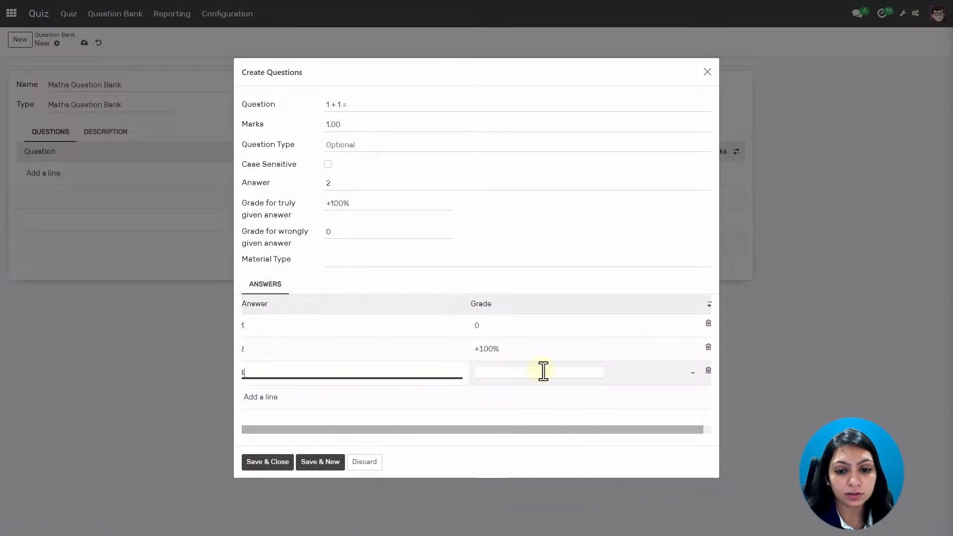
click(543, 371)
click(497, 437)
click(270, 398)
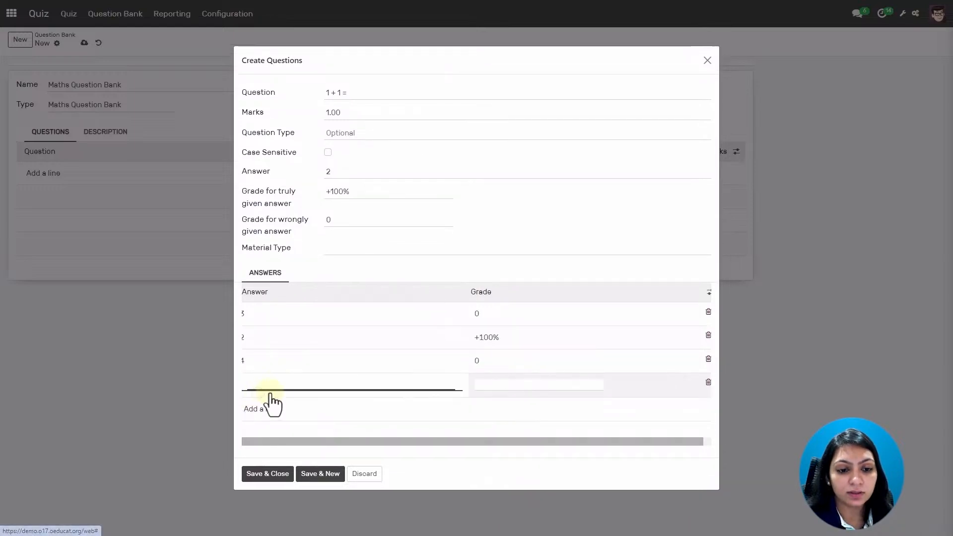
text(5)
click(513, 385)
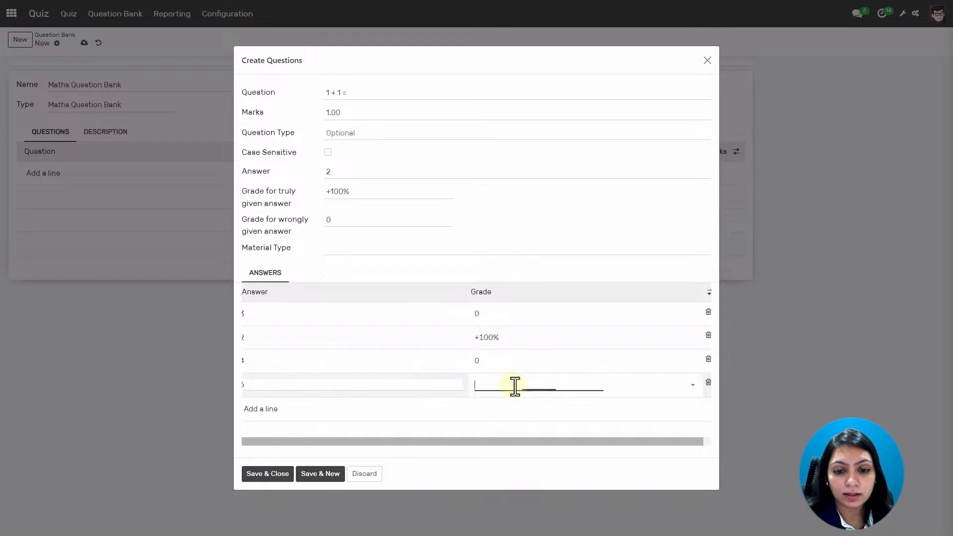
click(472, 448)
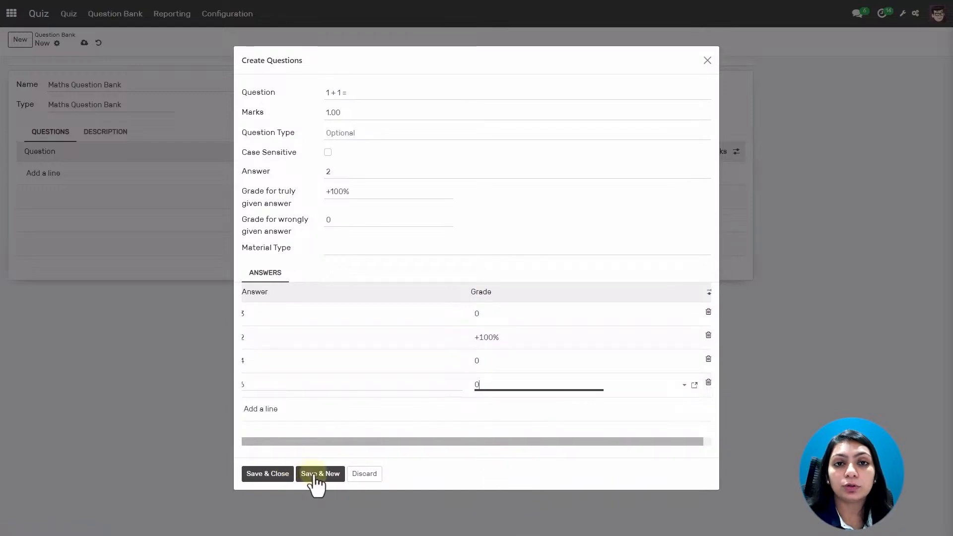
Save the first question and start a second, '5 * 2 =', with type Optional.
click(321, 474)
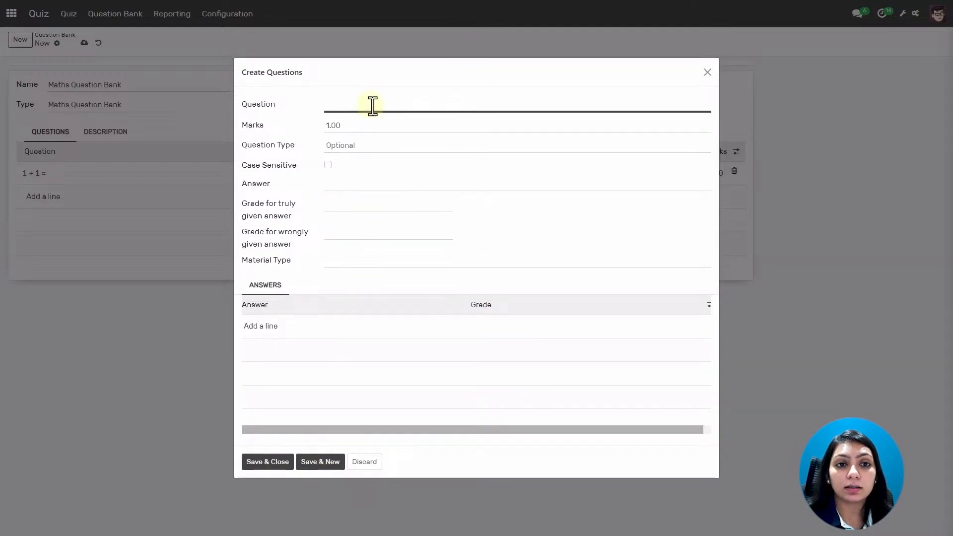
text(5)
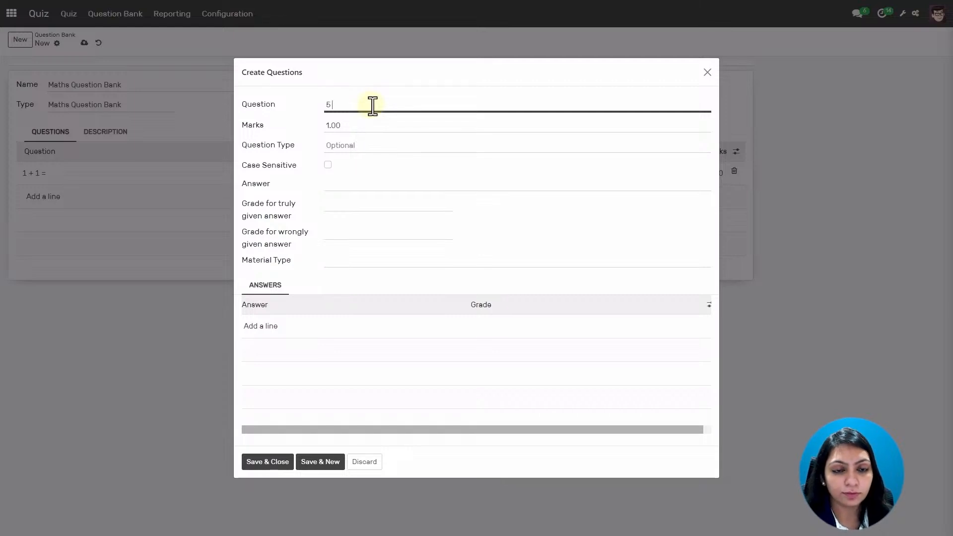
text( * 2)
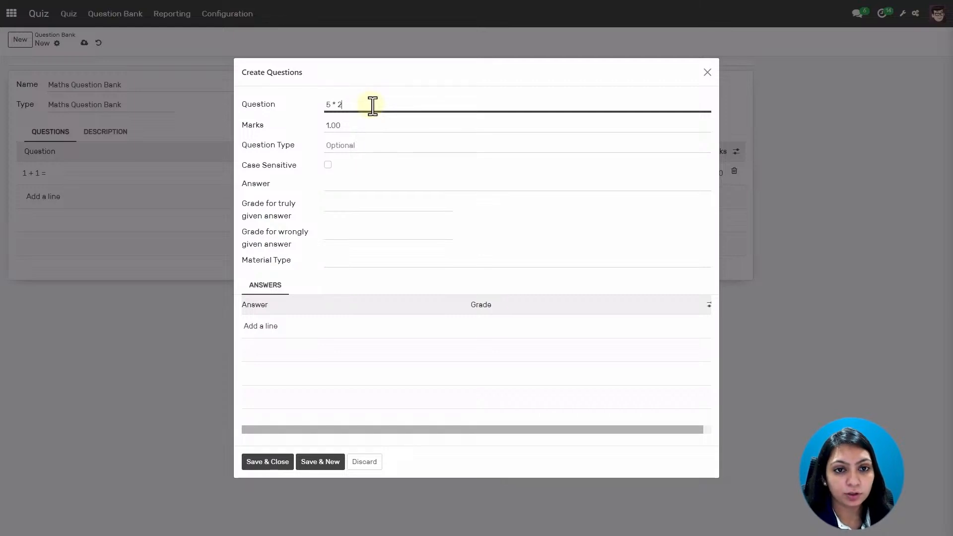
text( =)
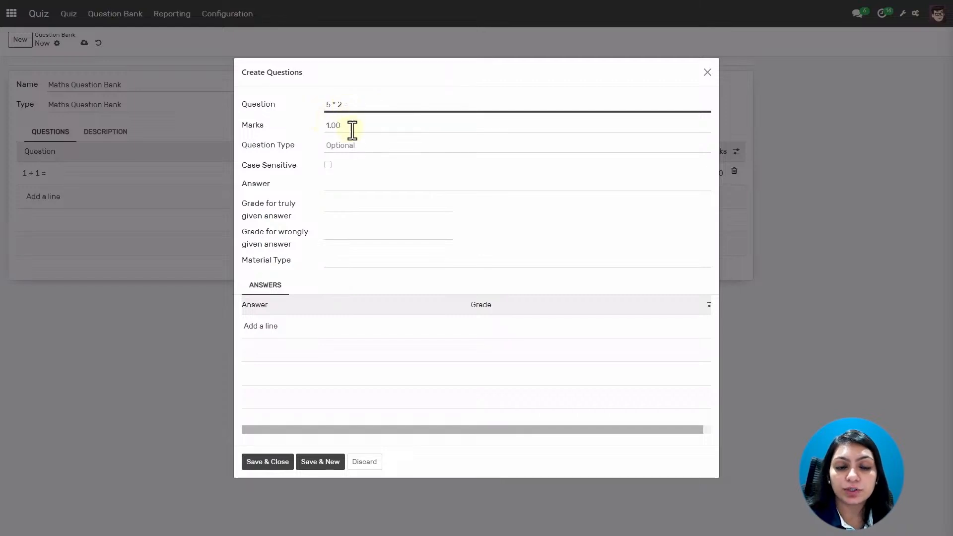
click(385, 148)
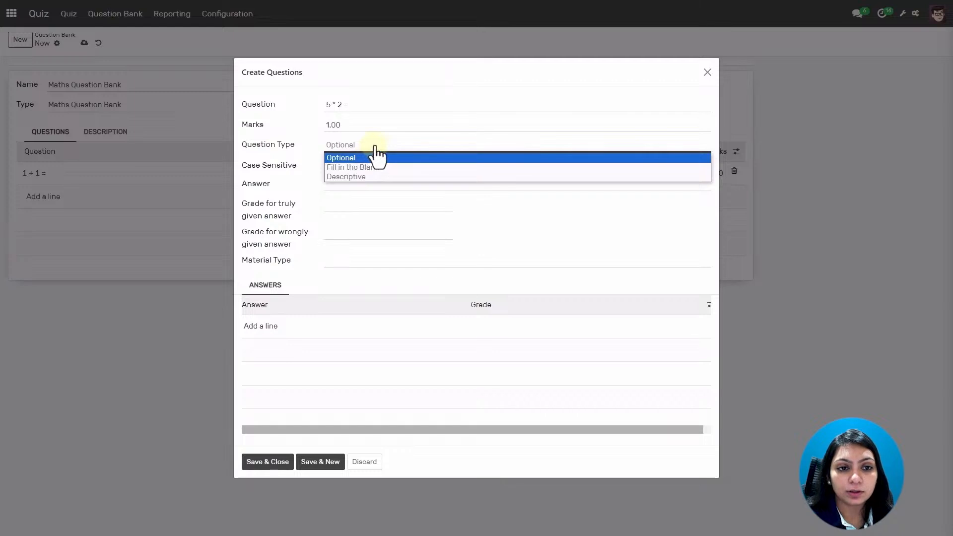
click(372, 157)
Set answer 10, grading right answers +100% and wrong answers 0.
click(337, 189)
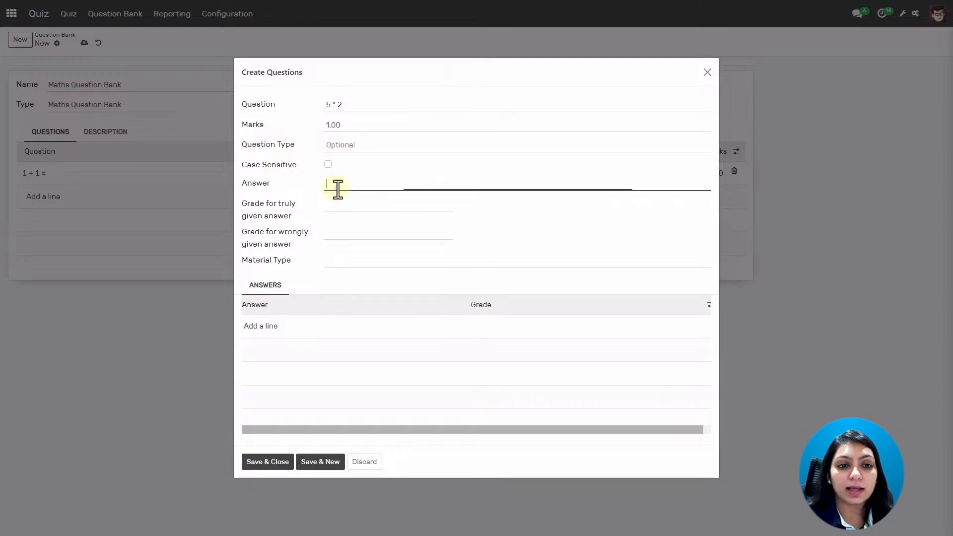
text(10)
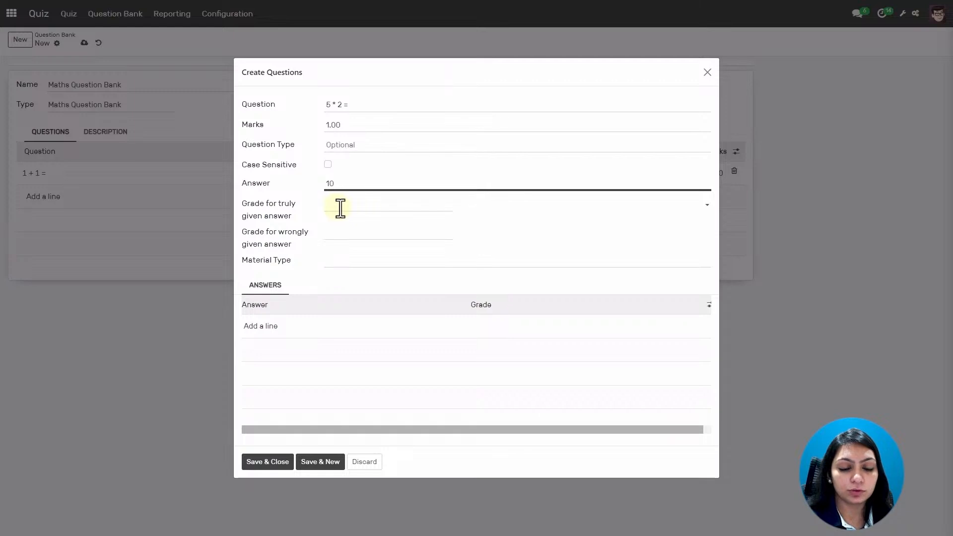
click(341, 207)
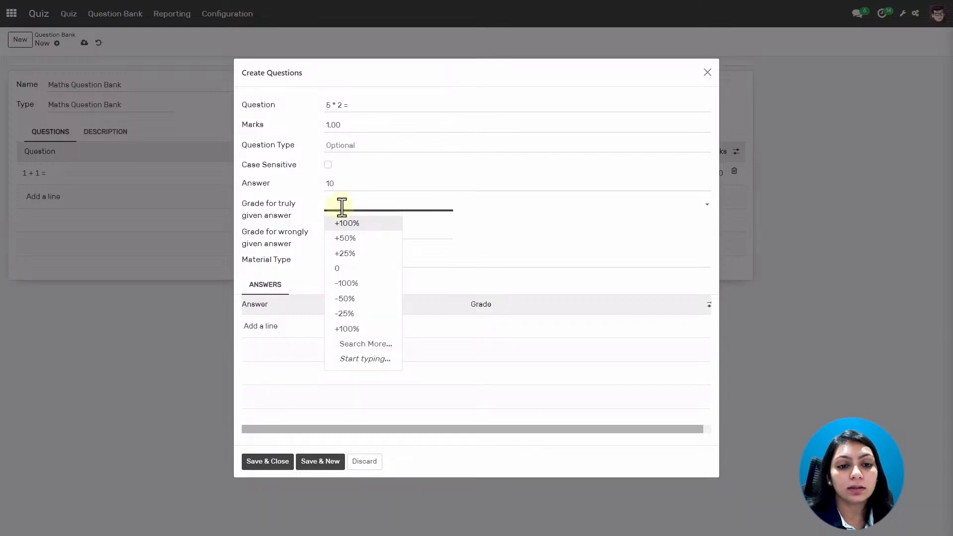
click(347, 225)
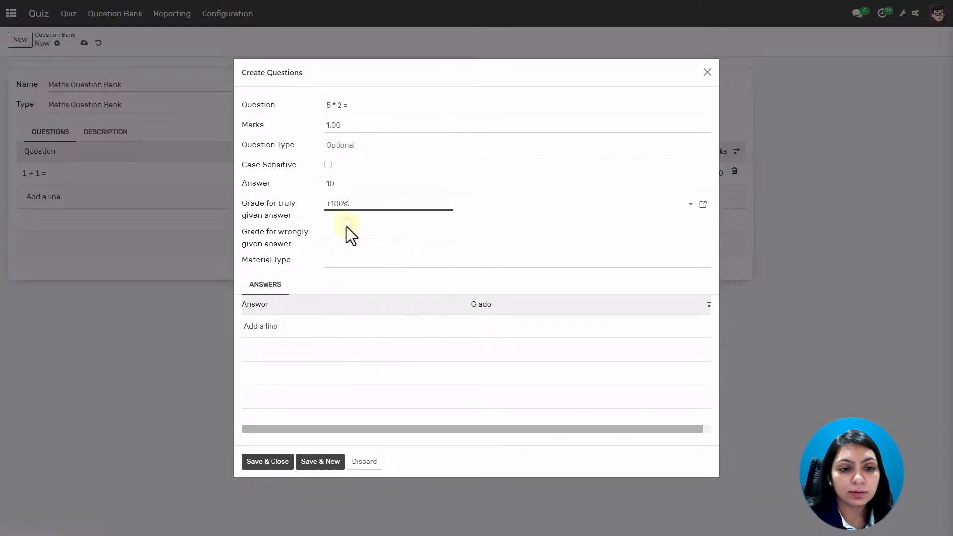
click(347, 232)
click(339, 297)
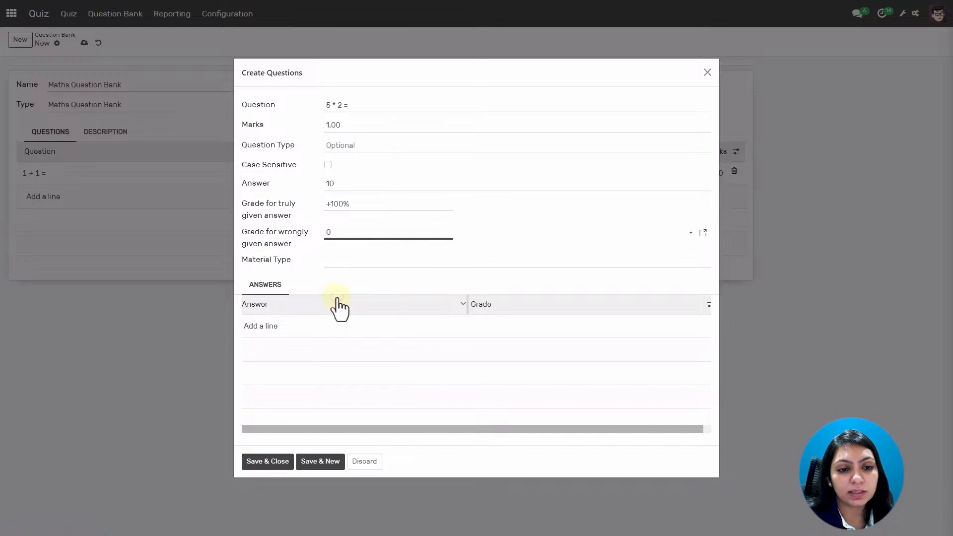
Add answer choices 13 graded 0 and 10 graded +100%.
click(260, 327)
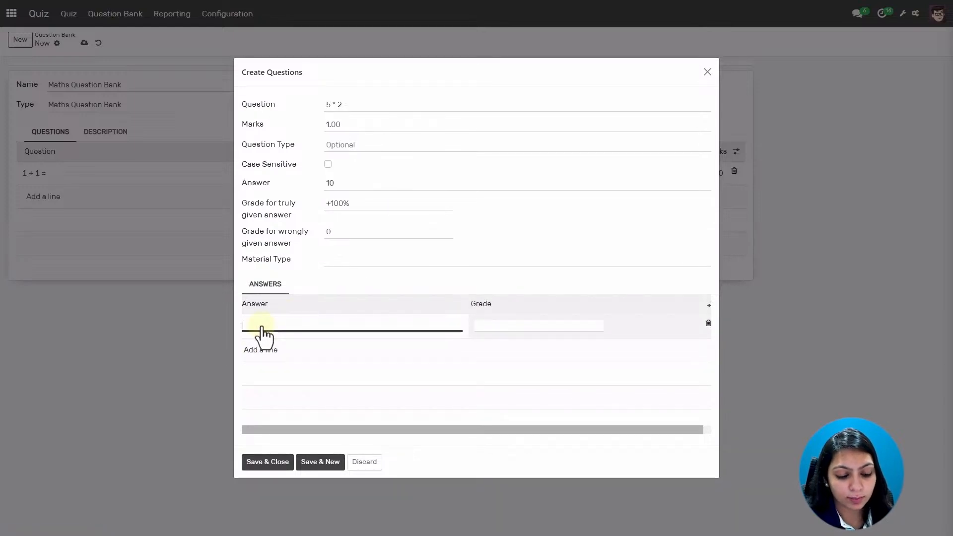
text(13)
click(512, 324)
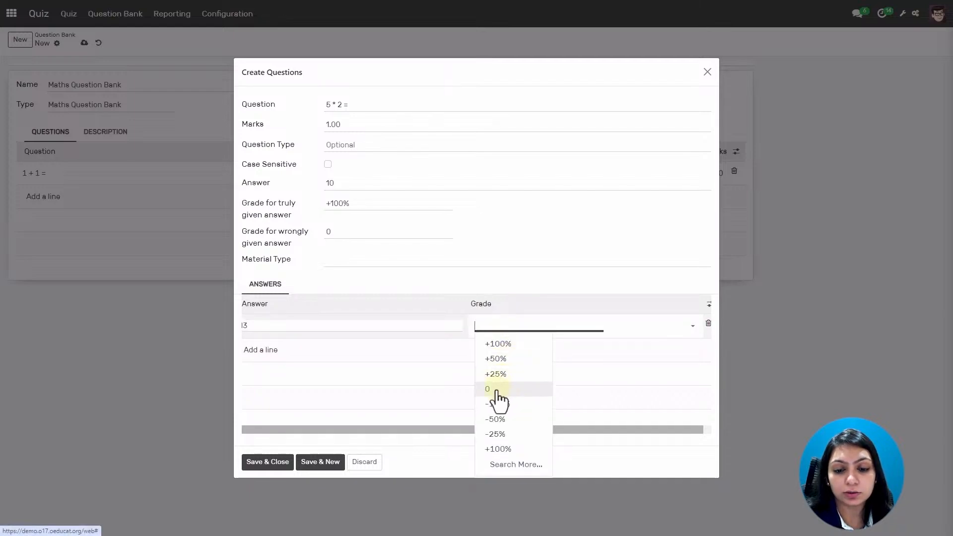
click(497, 392)
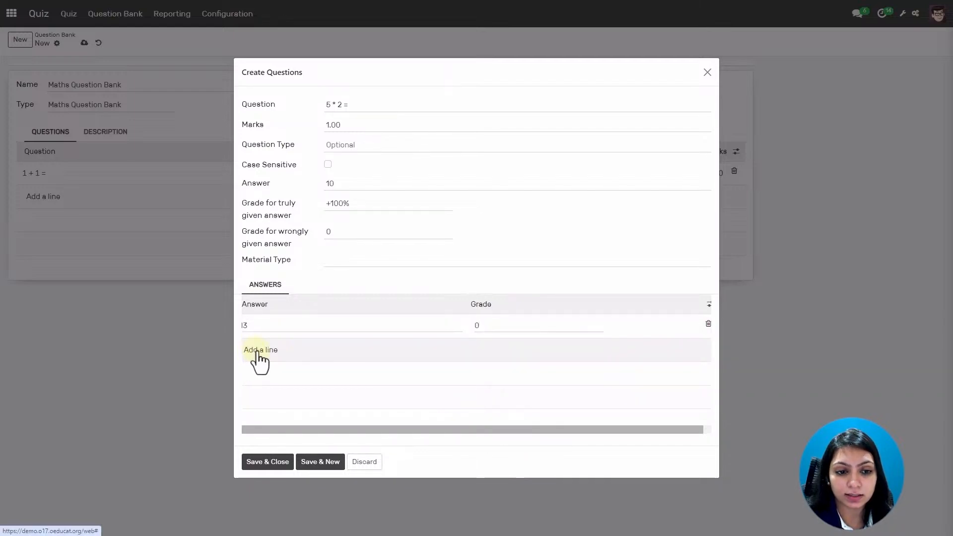
click(254, 354)
text(10)
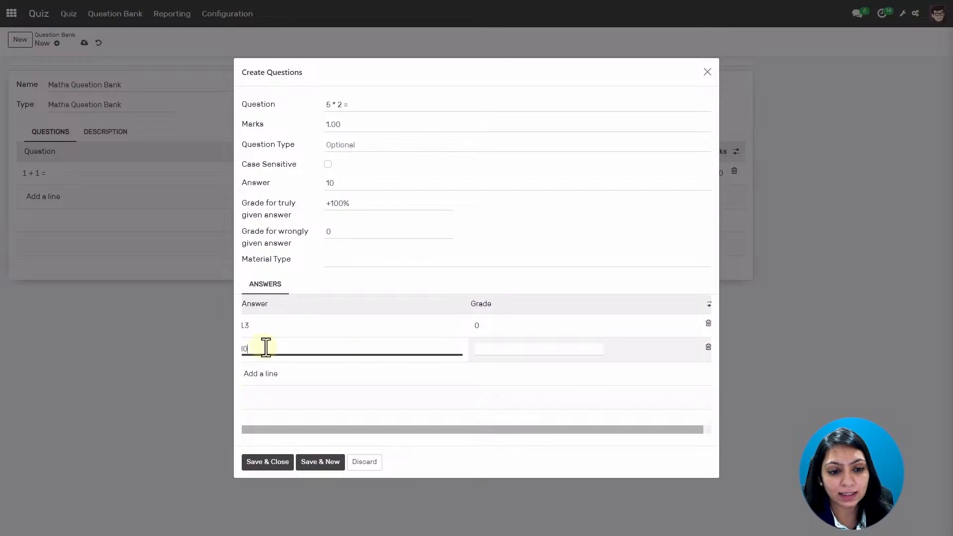
click(515, 347)
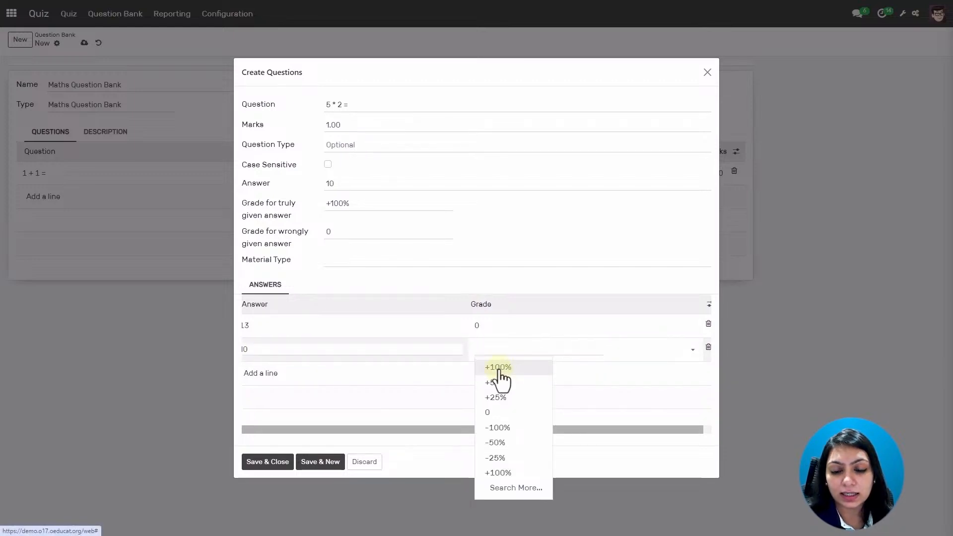
click(500, 372)
Add answer choices 15 and 3, both graded 0, then save and close the question.
click(256, 375)
text(15)
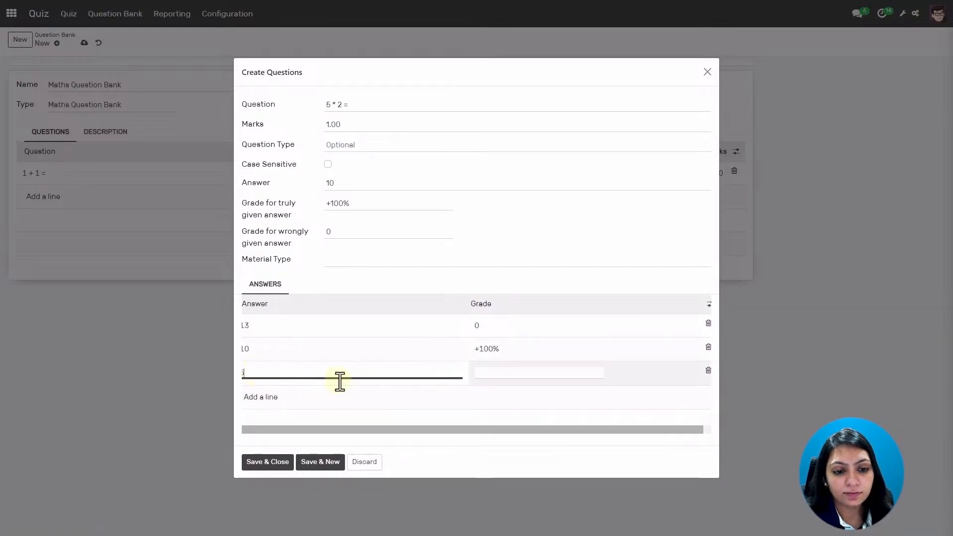
click(494, 373)
click(504, 437)
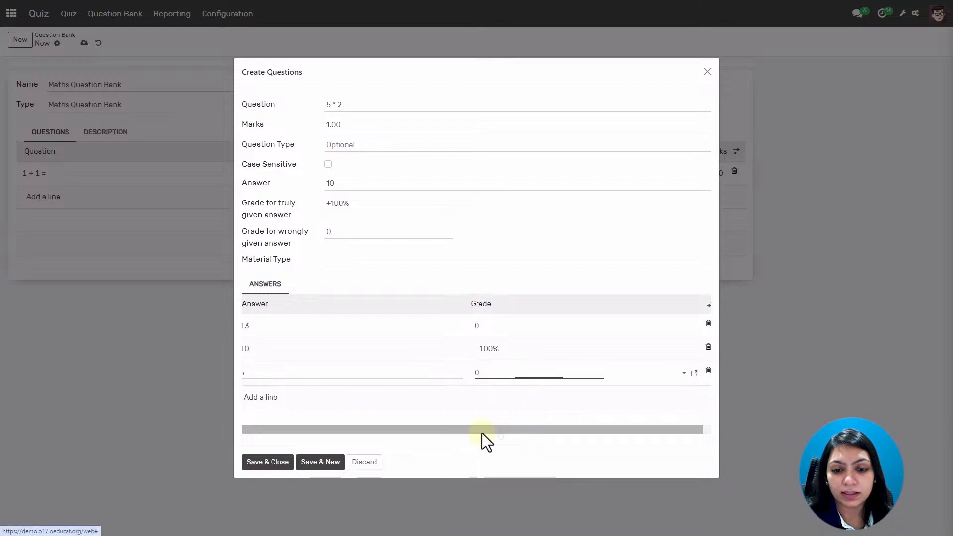
click(263, 397)
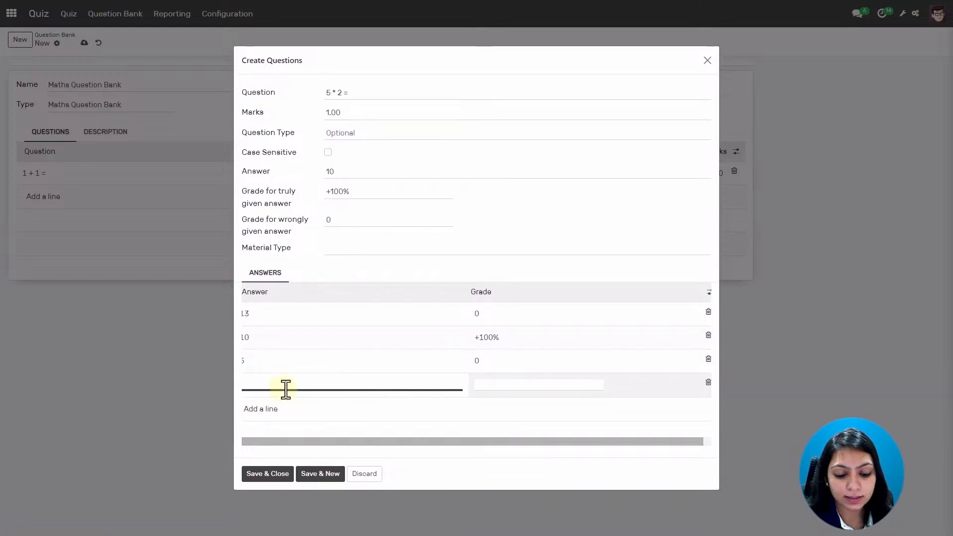
text(3)
click(496, 385)
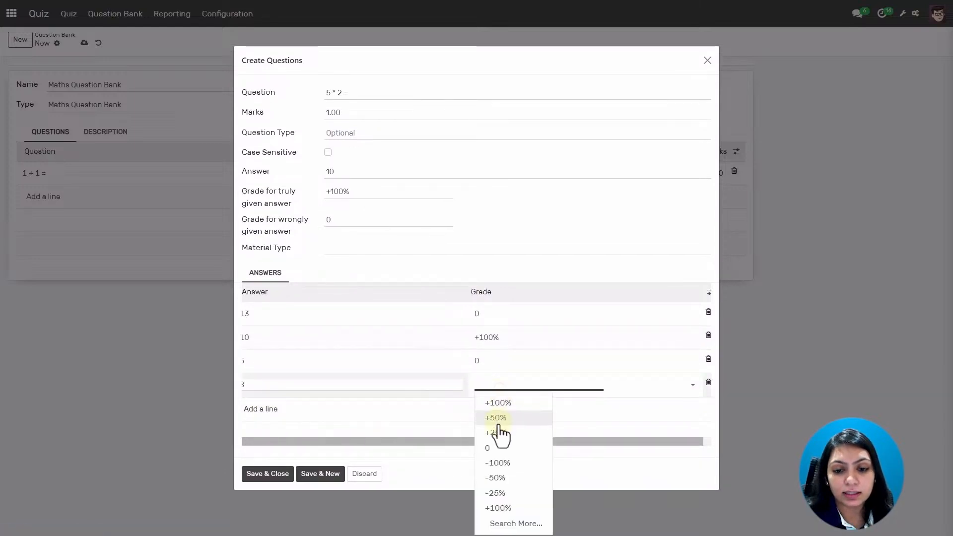
click(498, 449)
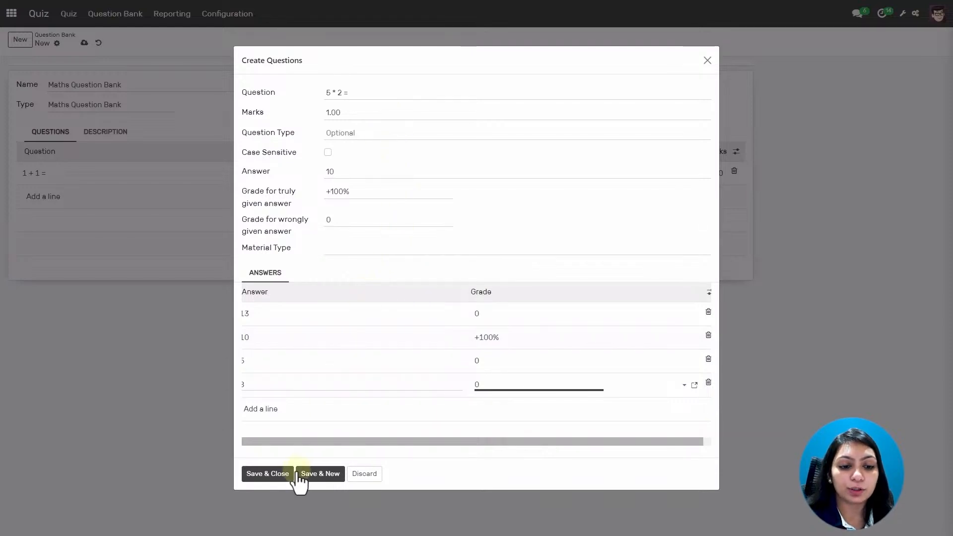
click(280, 475)
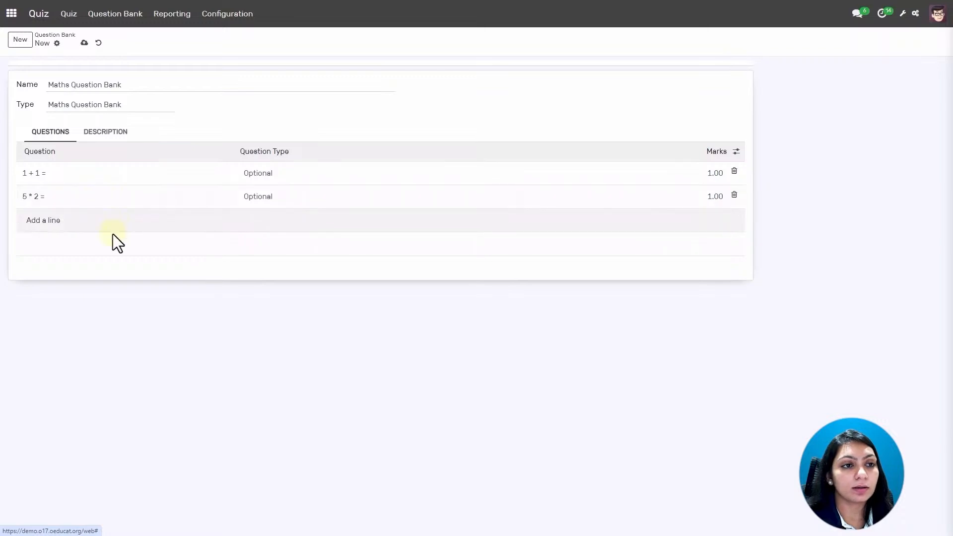
Save the Maths Question Bank record and go to the Quiz list.
click(84, 44)
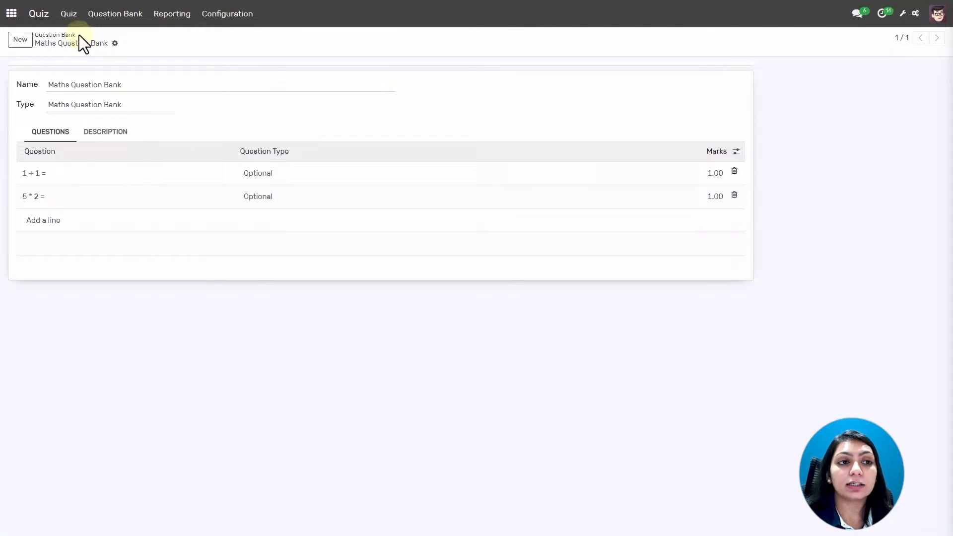
click(69, 15)
click(78, 40)
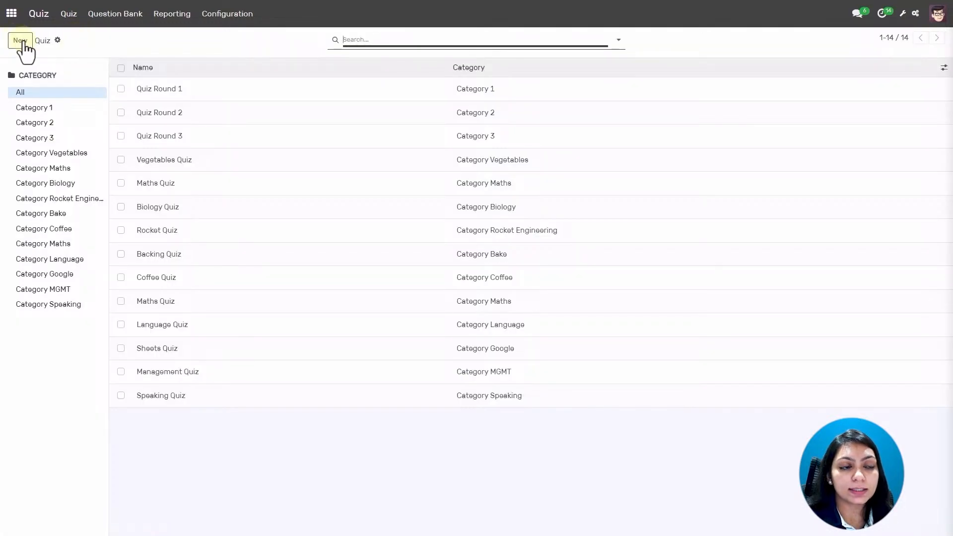
Create a quiz named 'Maths Quiz' filed under Category Maths.
click(21, 41)
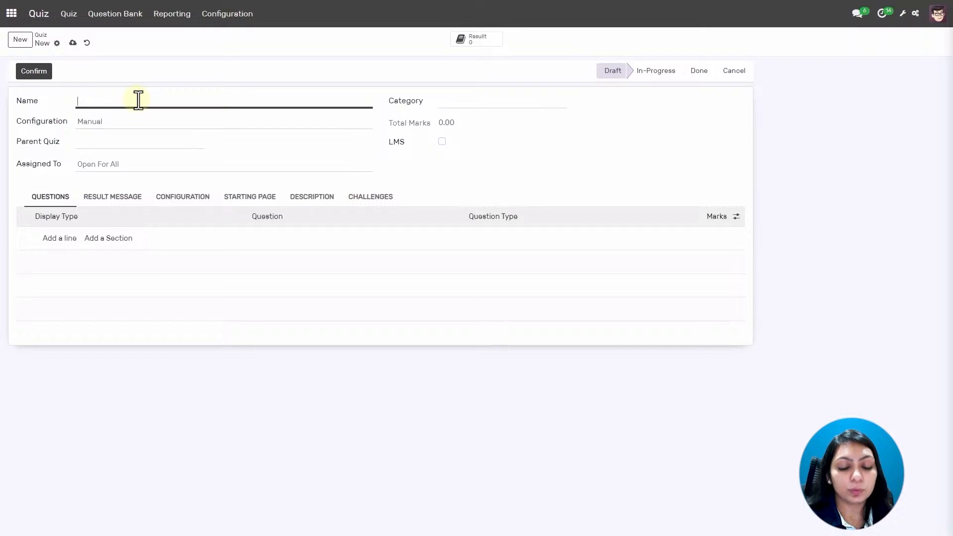
text(Maths Quiz)
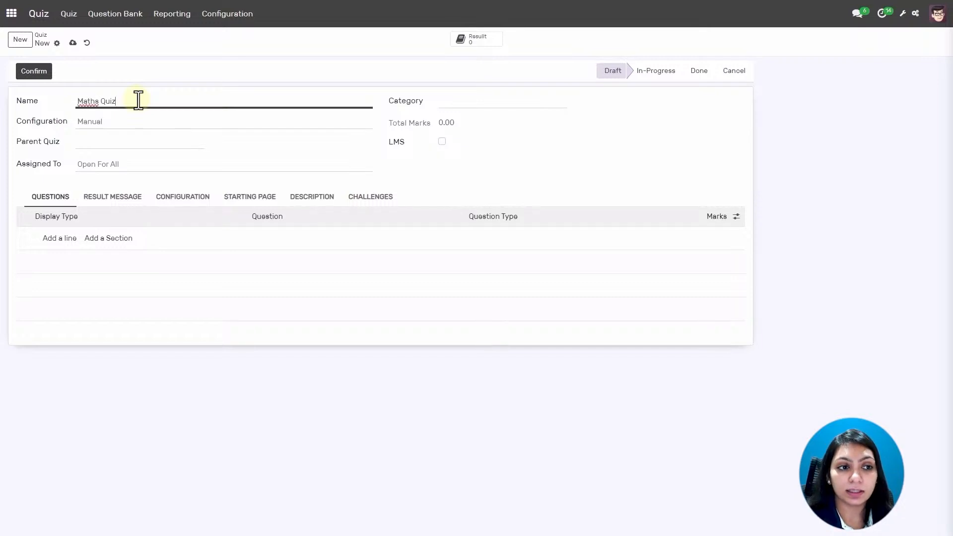
click(482, 103)
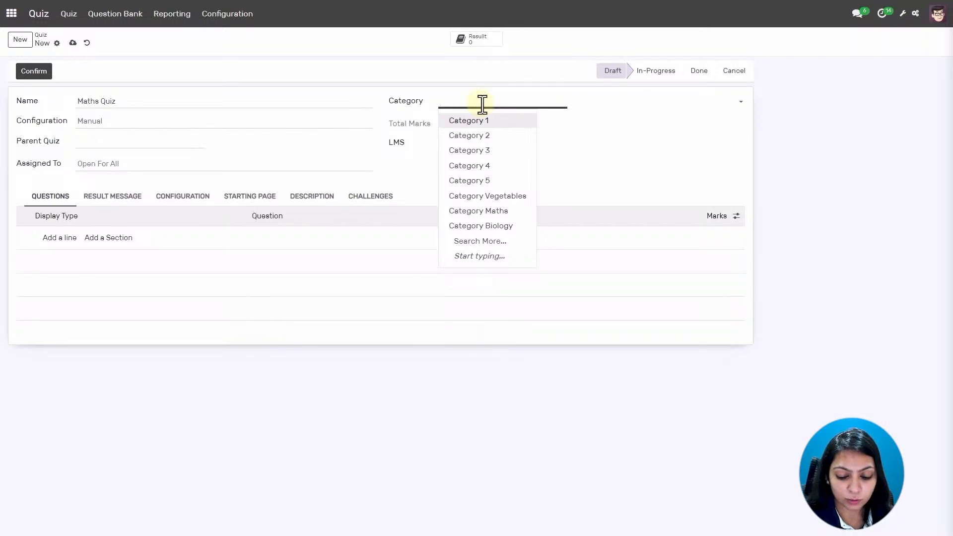
text(Maths)
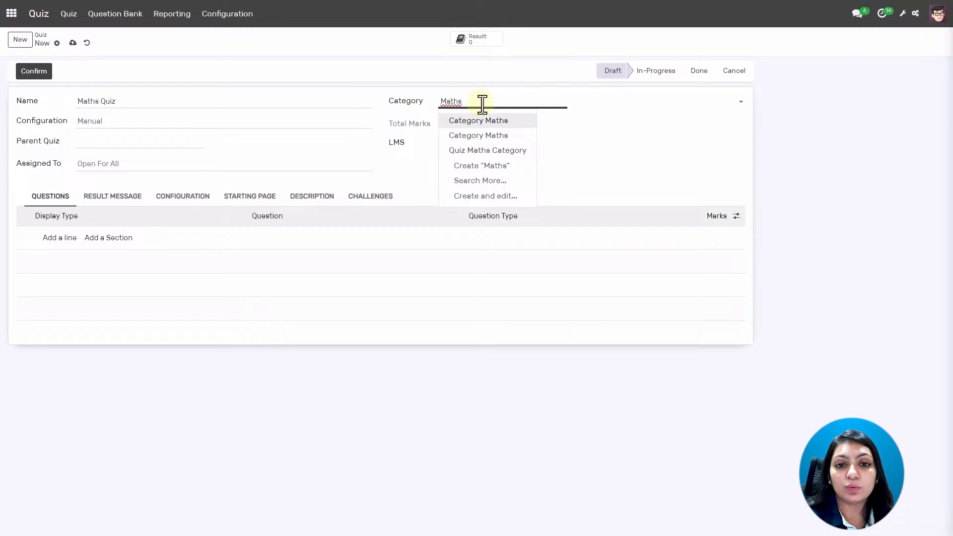
click(488, 136)
click(187, 121)
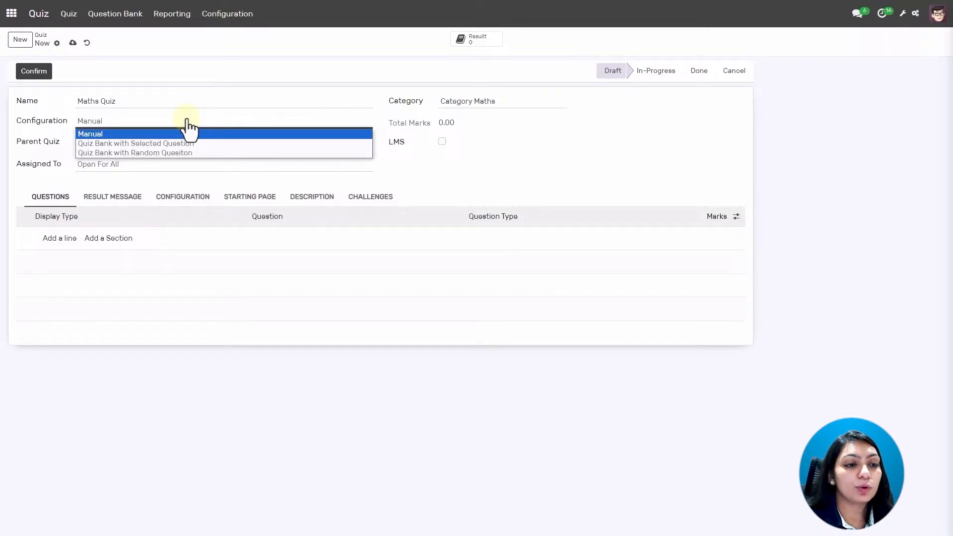
Set configuration to Quiz Bank with Selected Question, leave LMS off, keep Open For All.
click(150, 145)
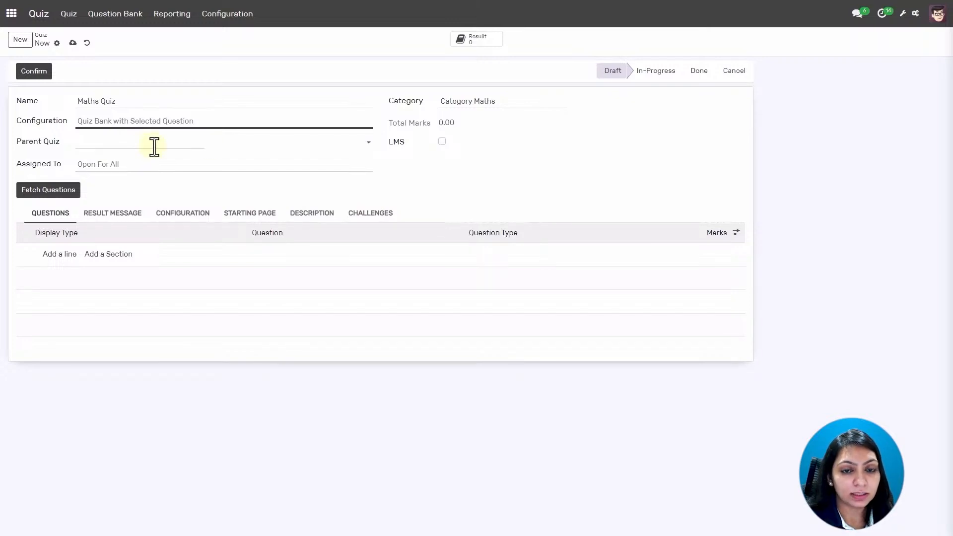
click(442, 142)
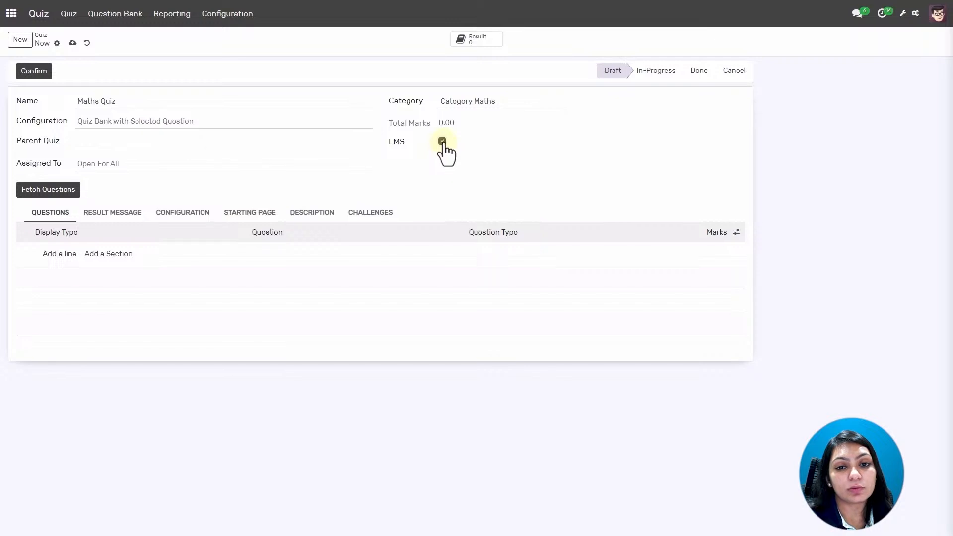
click(441, 142)
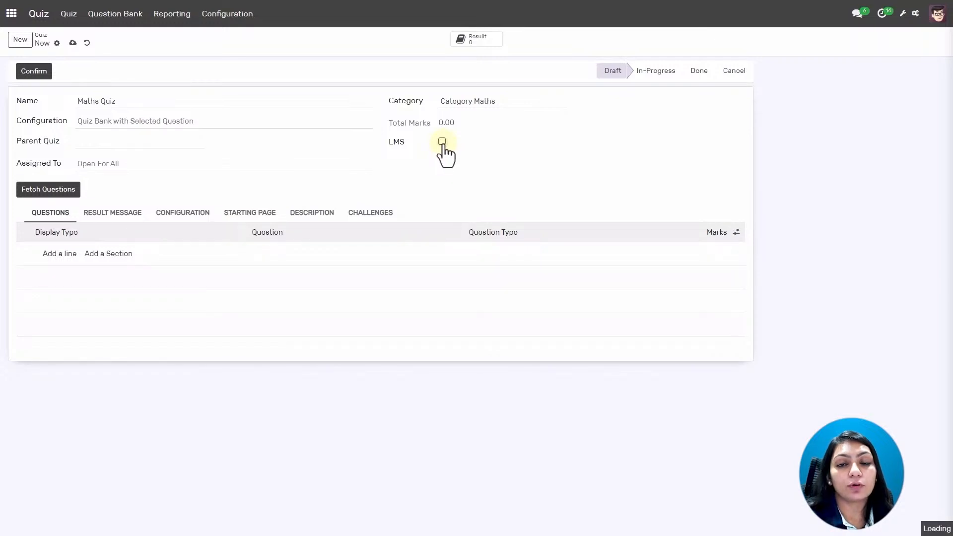
click(226, 169)
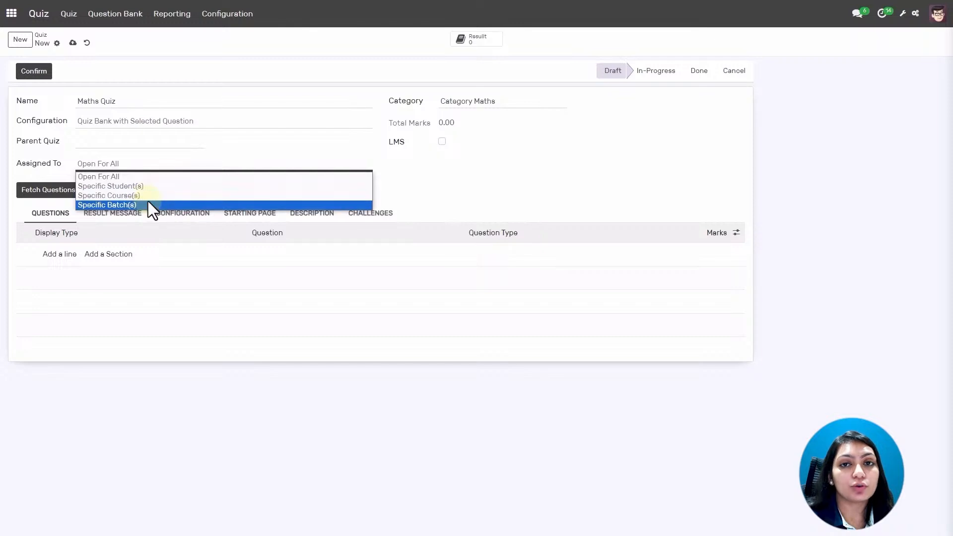
click(137, 177)
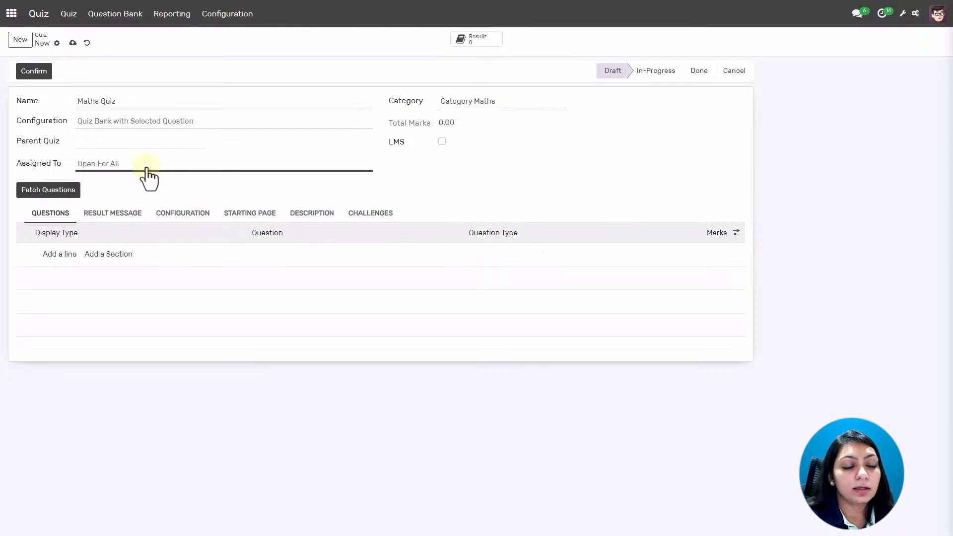
Pull '1 + 1 =' and '5 * 2 =' from Maths Question Bank into the quiz and confirm.
click(54, 194)
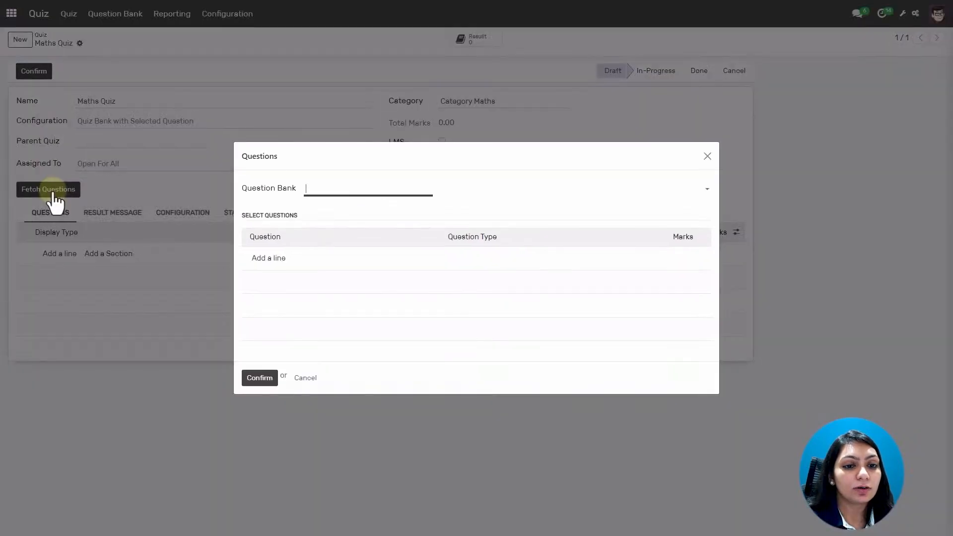
click(342, 190)
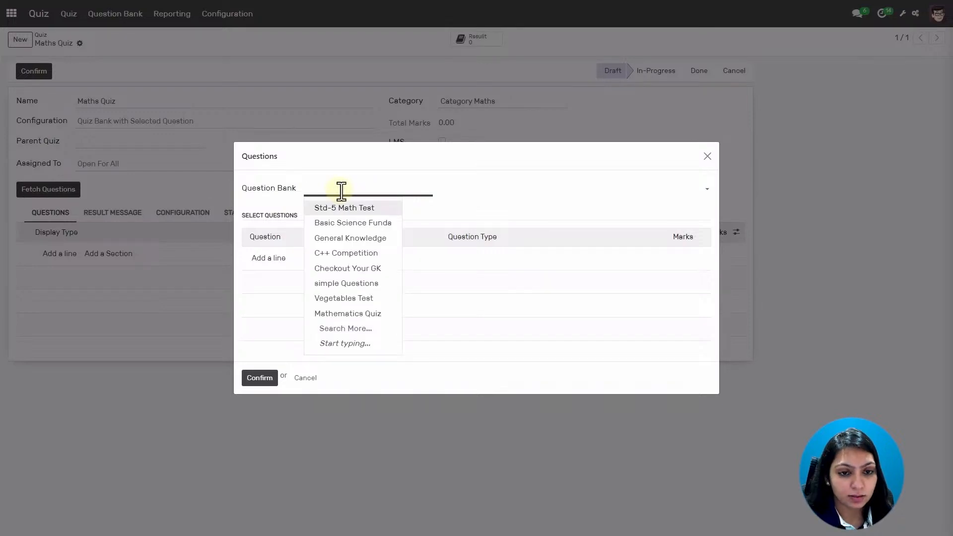
text(maths)
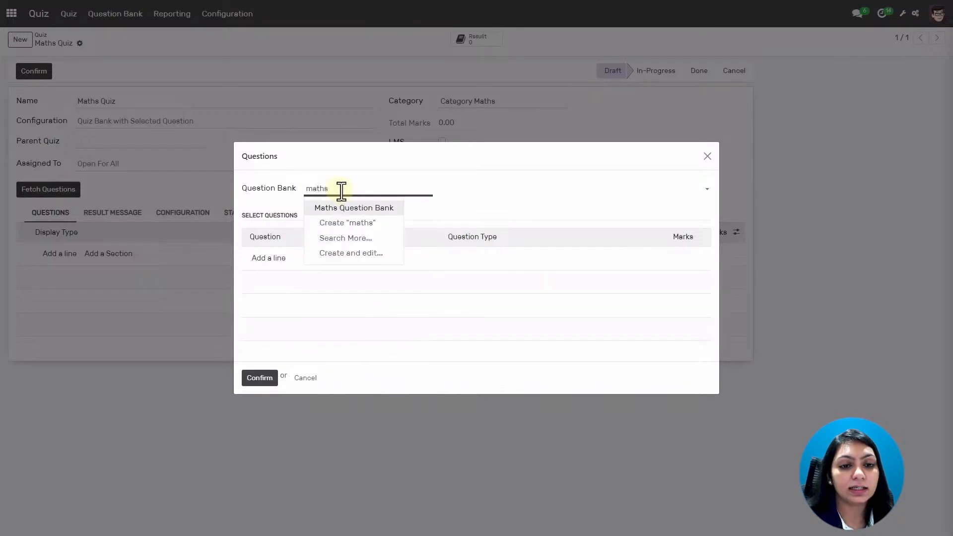
click(344, 211)
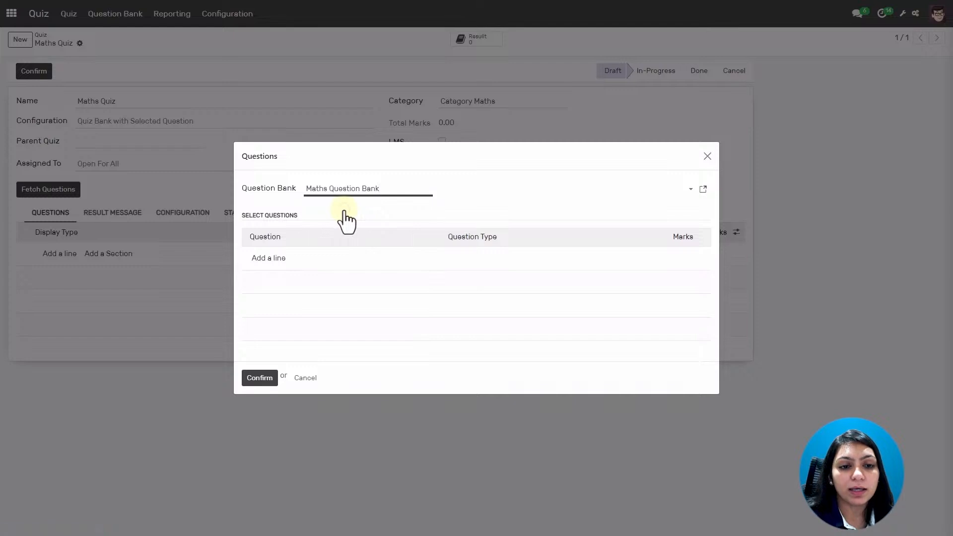
click(273, 258)
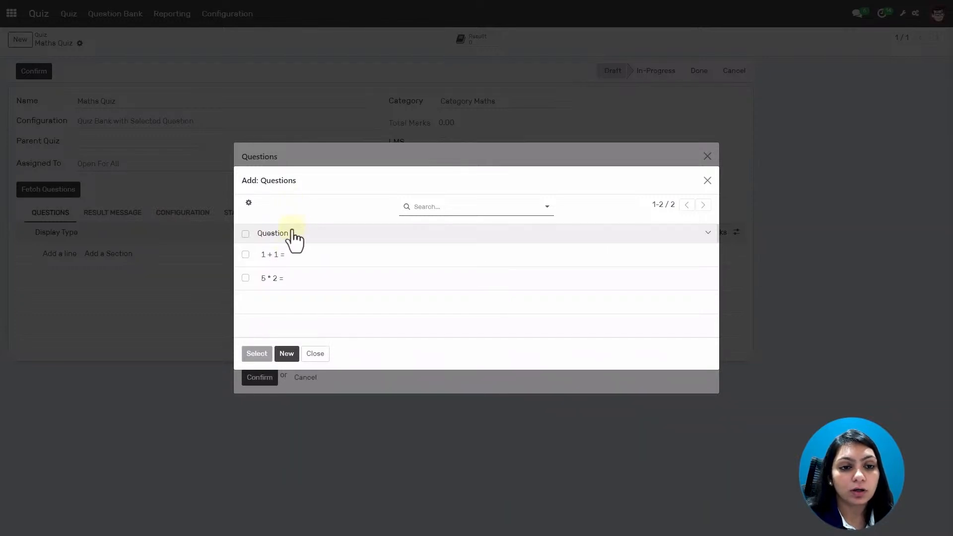
click(246, 255)
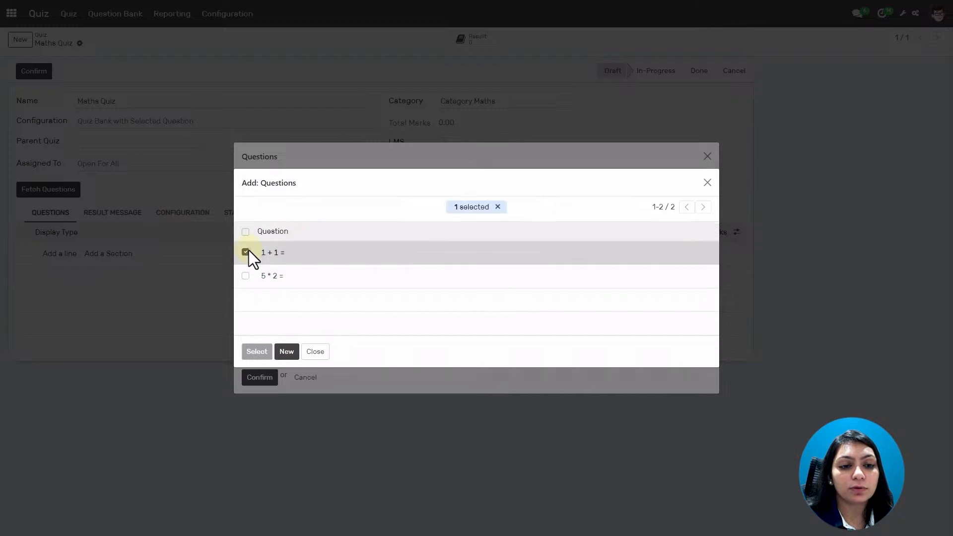
click(245, 277)
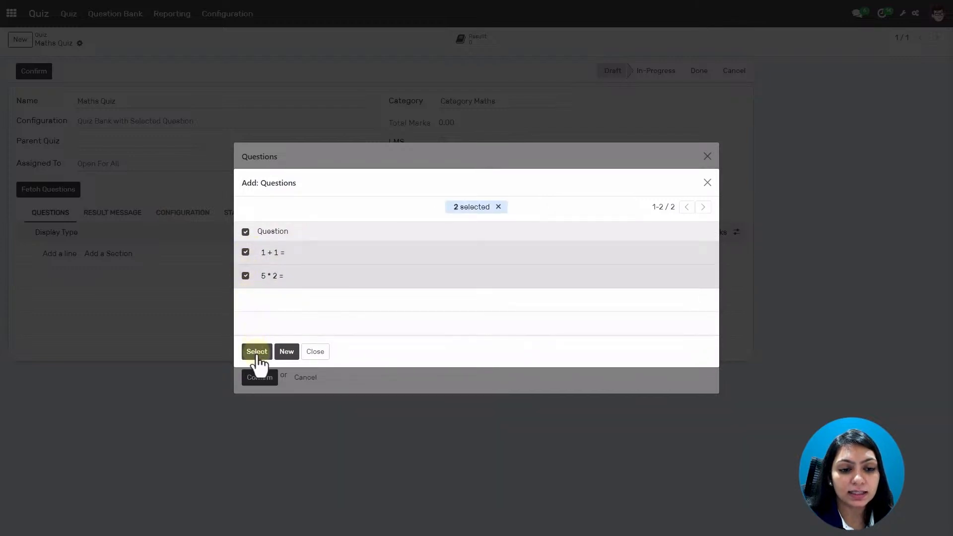
click(257, 351)
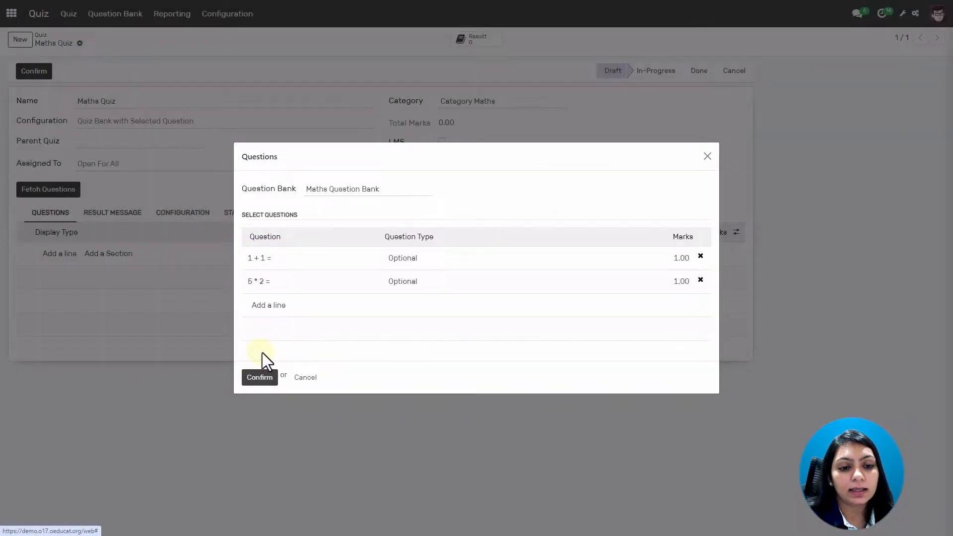
click(258, 381)
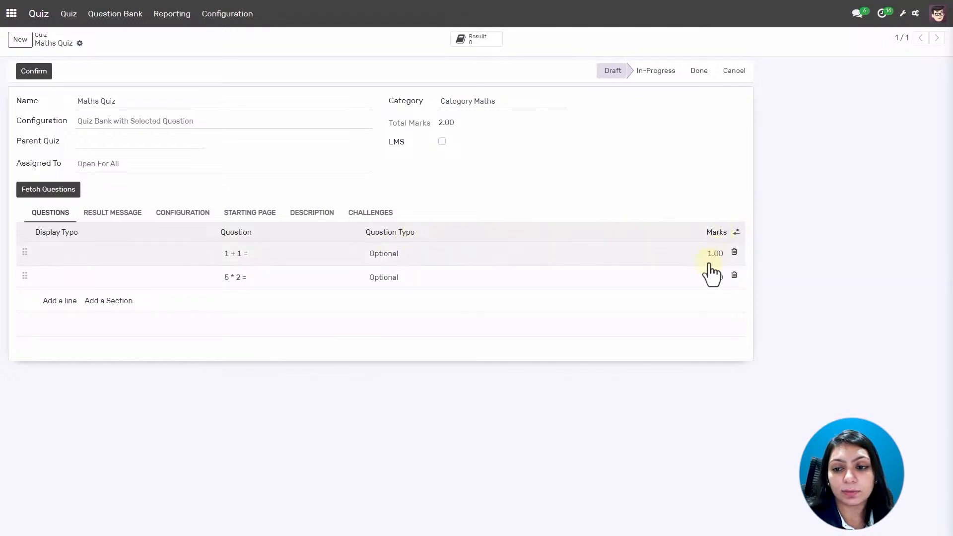
Check the Maths Quiz result message ranges, then switch on Single Question Per Page.
click(115, 218)
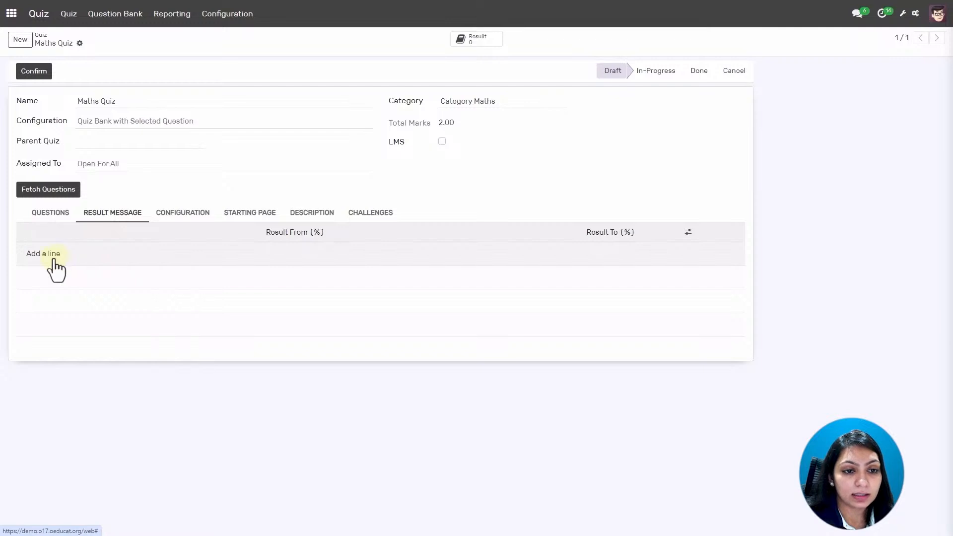
click(181, 216)
scroll(178, 252, down, 1)
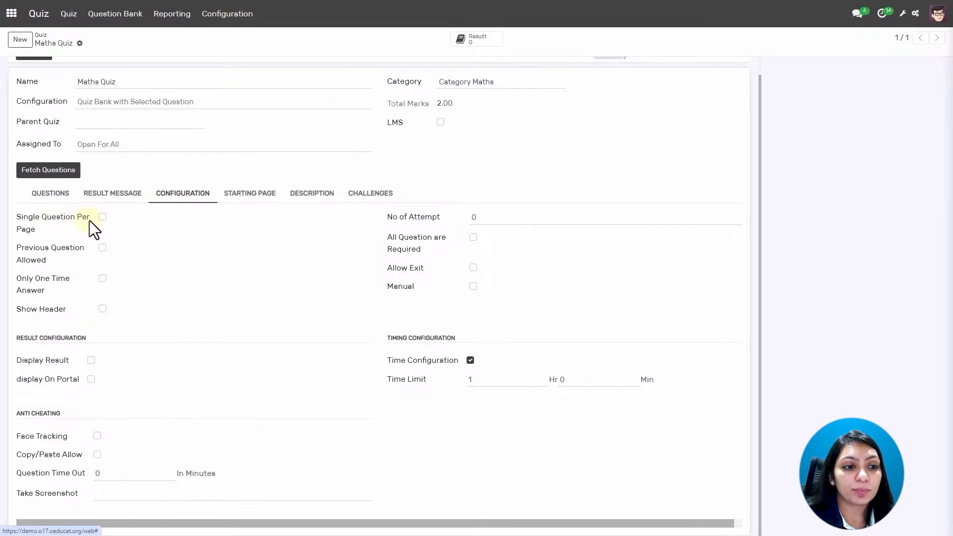
click(102, 218)
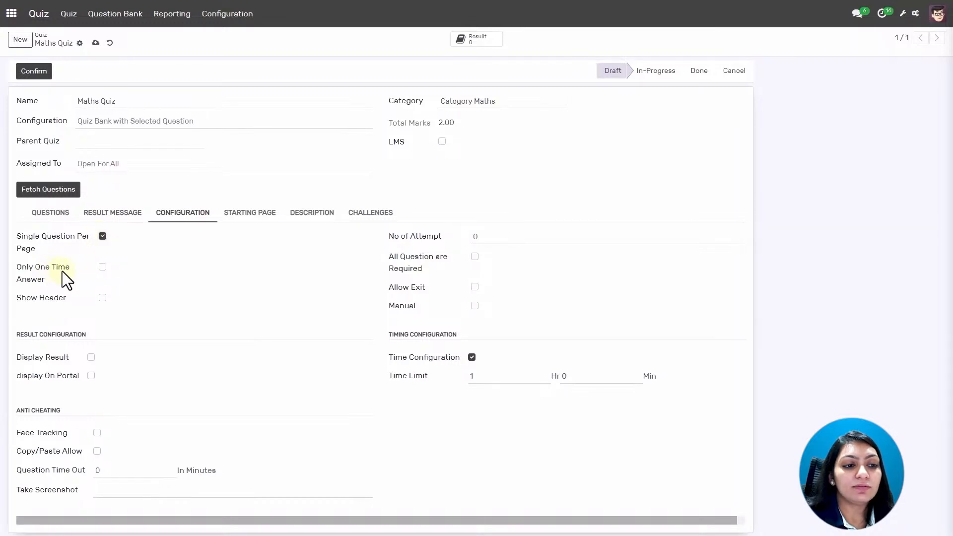
Keep Single Question Per Page ticked and set No of Attempt to 1.
click(102, 237)
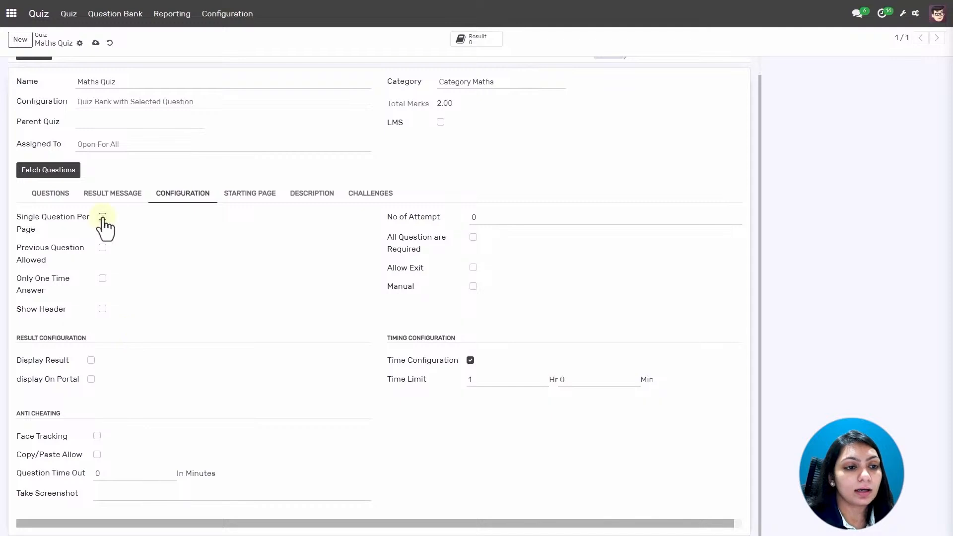
click(103, 215)
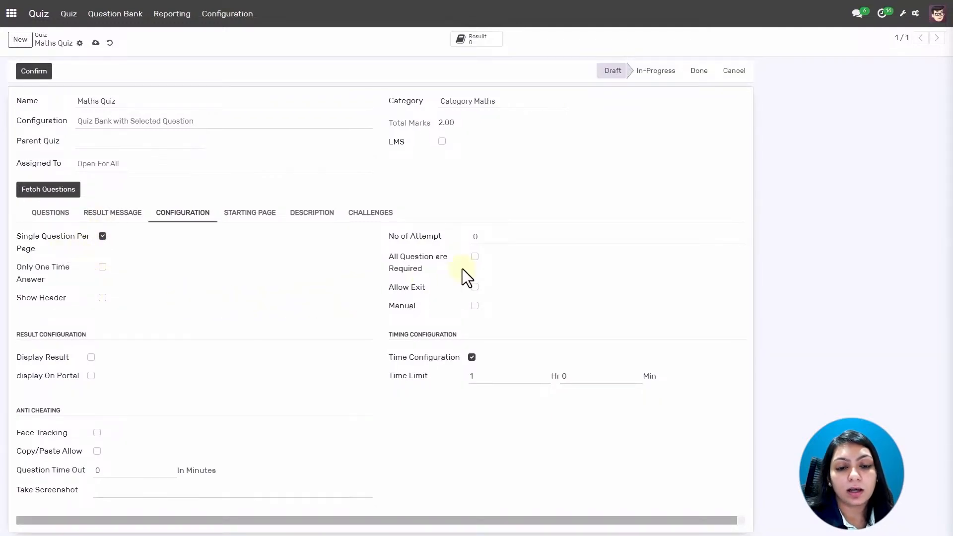
click(512, 238)
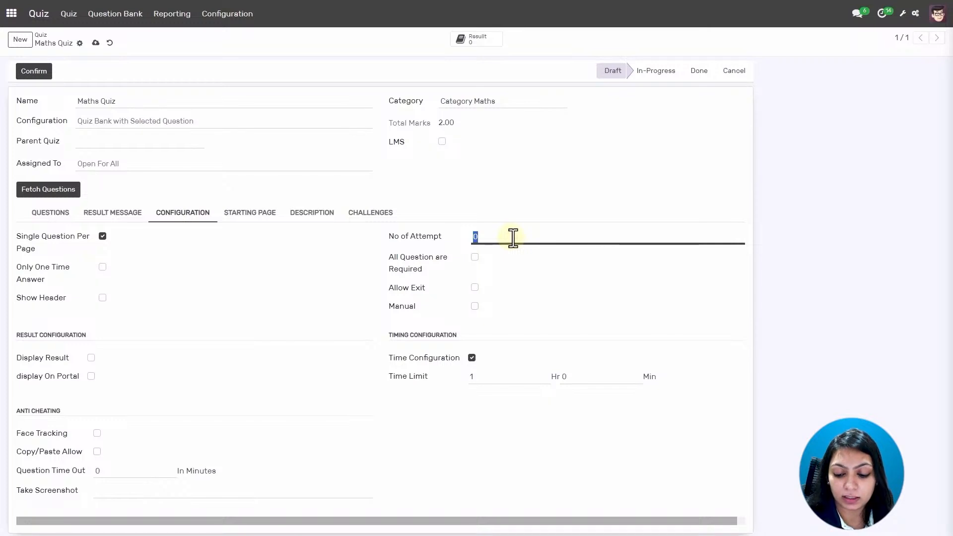
text(1)
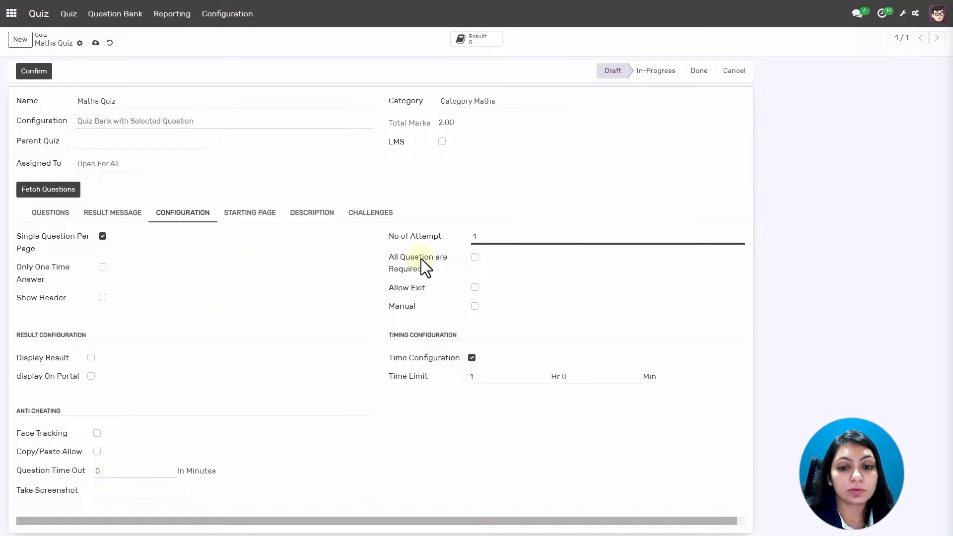
Look through the Starting Page, Description and Challenges tabs, ending on the exam instructions.
click(249, 214)
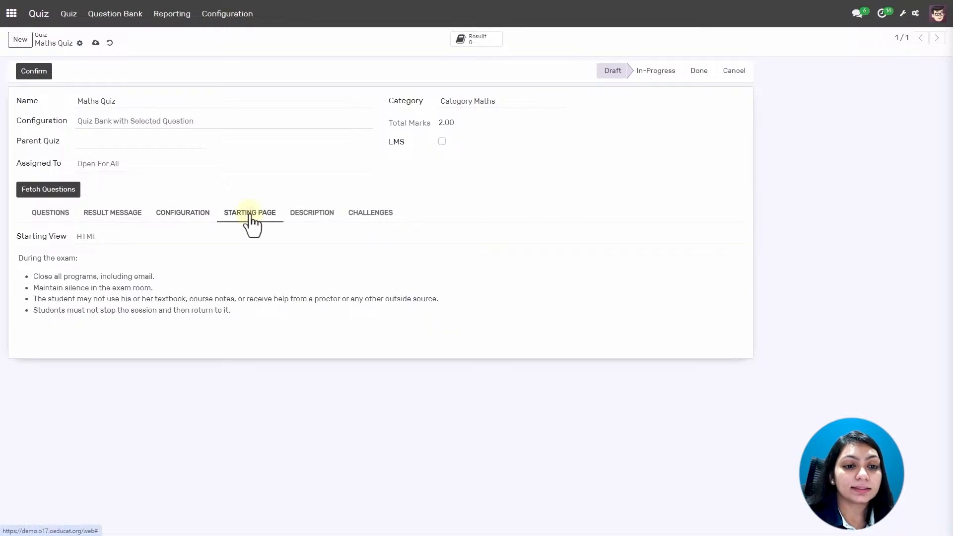
click(327, 224)
click(359, 224)
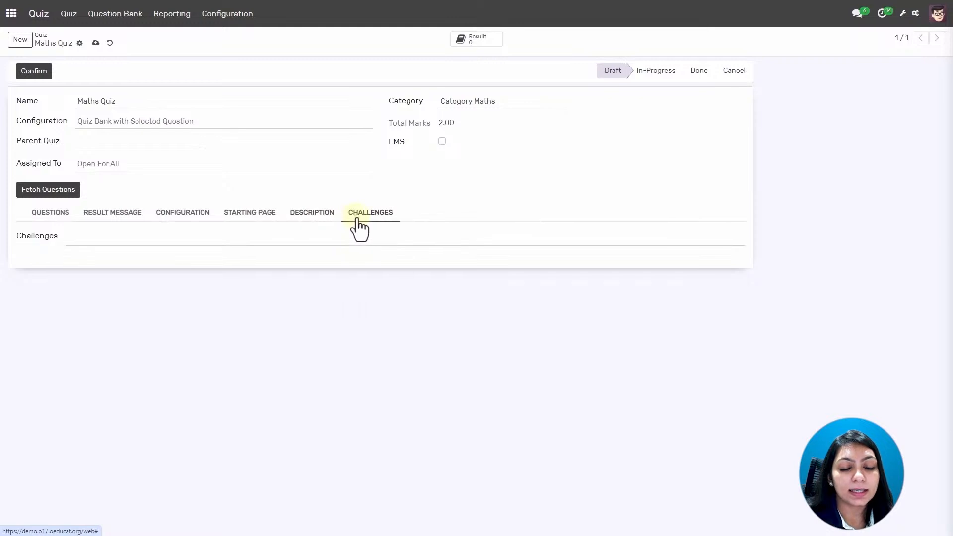
click(264, 223)
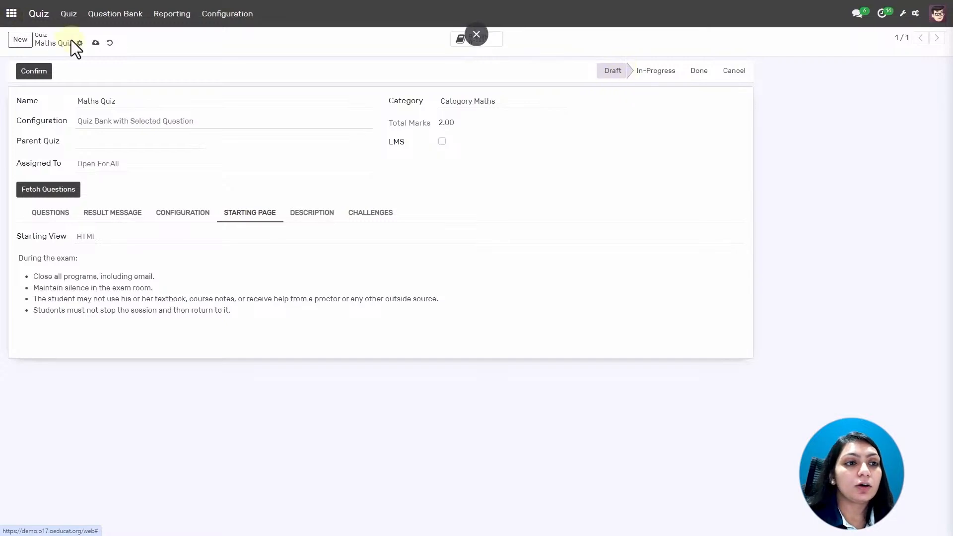
Save and confirm the Maths Quiz into In-Progress, then go back to the apps menu.
click(95, 44)
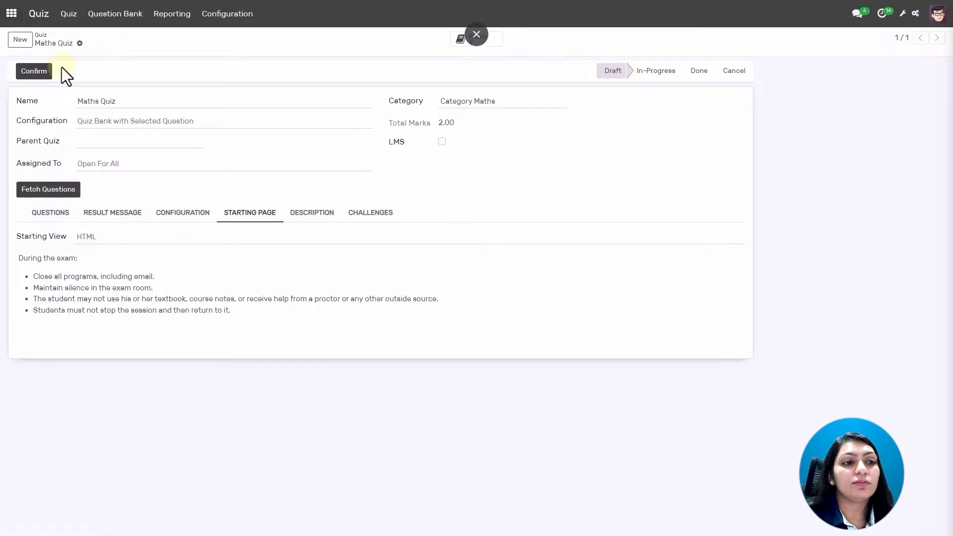
click(40, 72)
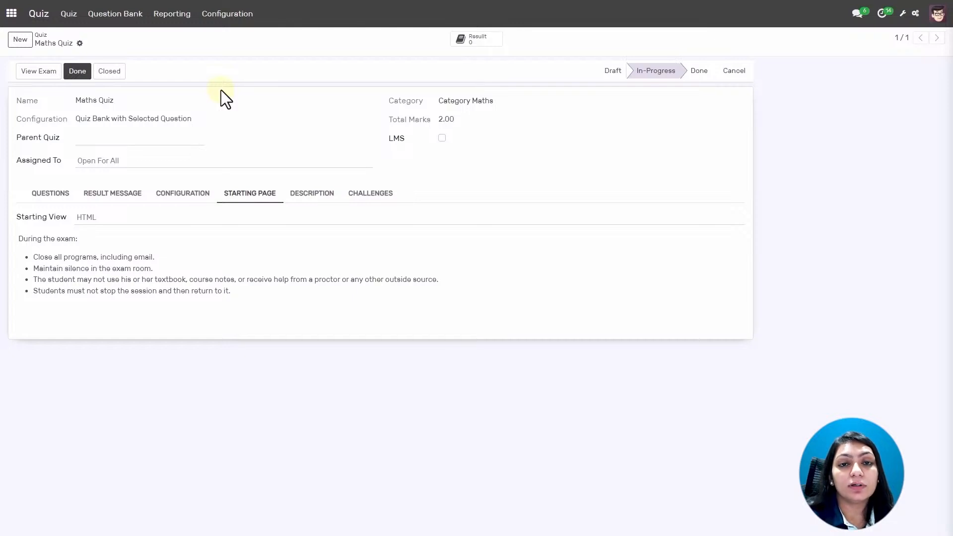
click(14, 14)
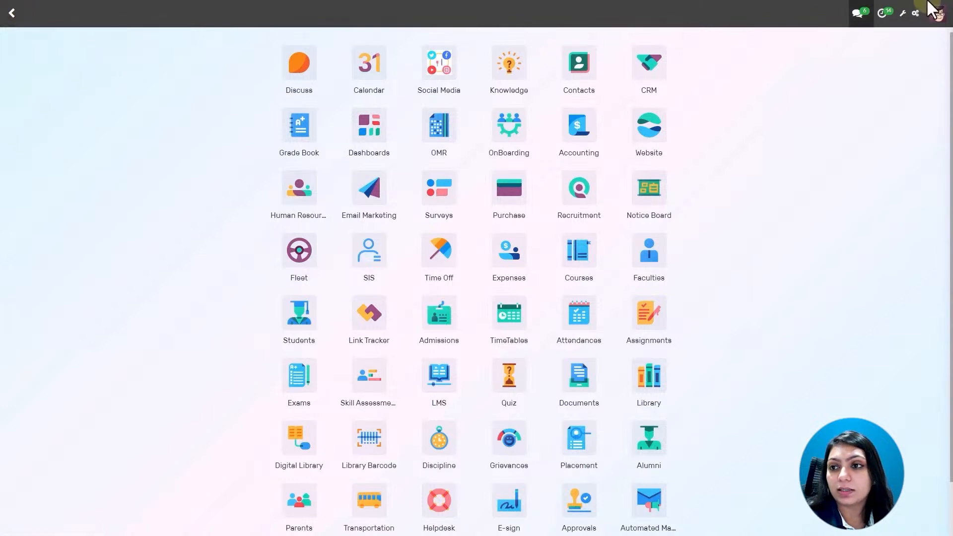
Log out of the admin account and sign in with the student's email and password.
click(938, 15)
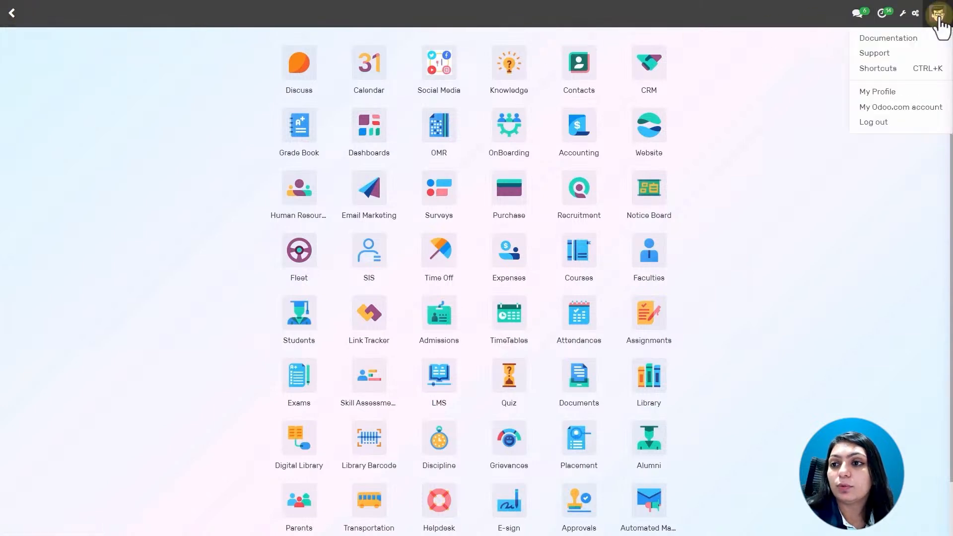
click(887, 123)
click(445, 77)
key(BackSpace)
key(BackSpace)
key(BackSpace)
key(BackSpace)
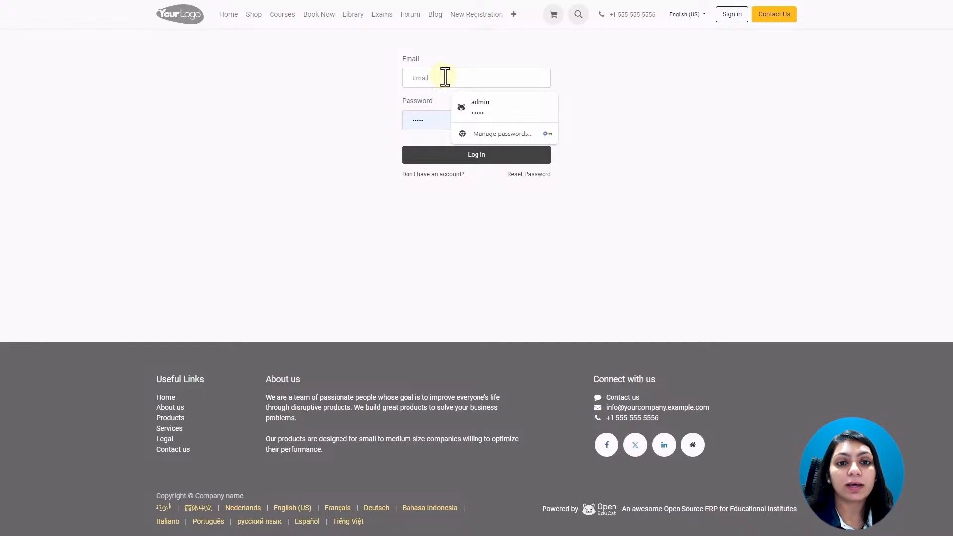
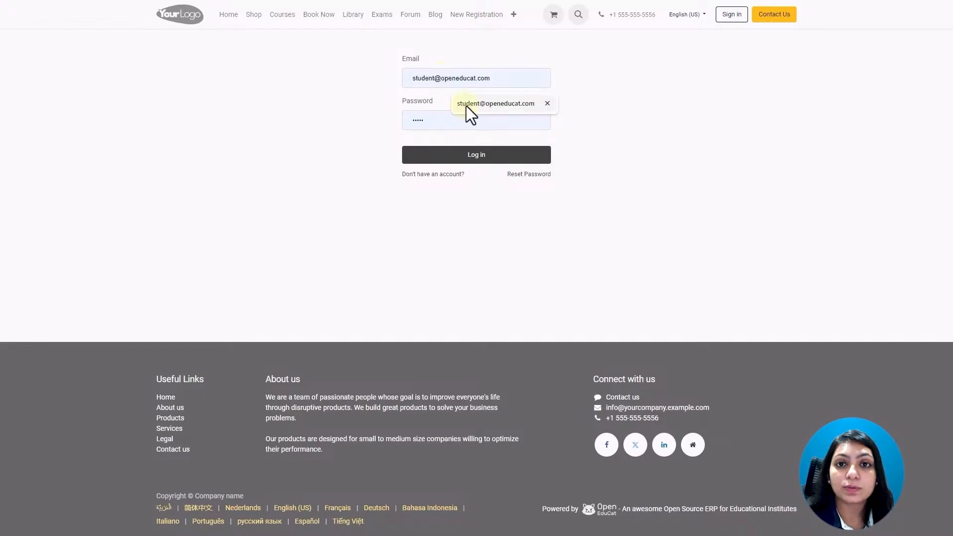
click(466, 106)
click(441, 118)
key(BackSpace)
key(BackSpace)
key(BackSpace)
key(BackSpace)
key(BackSpace)
text(student)
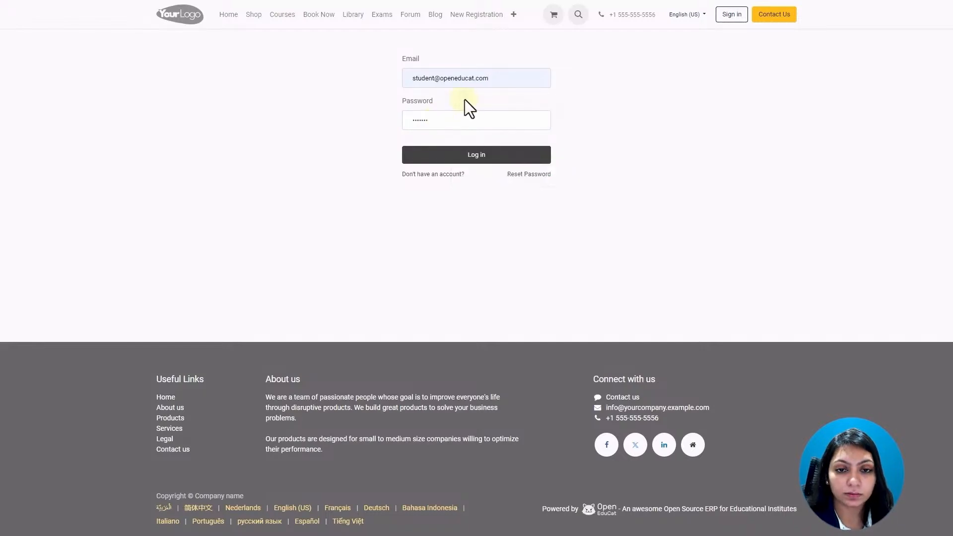
click(474, 156)
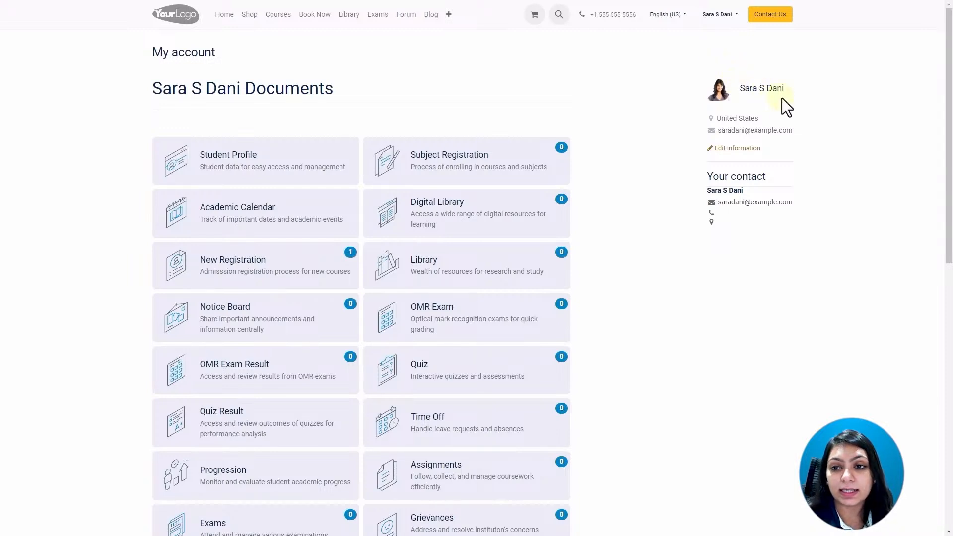
Browse the Student Profile sections, from educational details through activity log, fees and achievements.
click(242, 165)
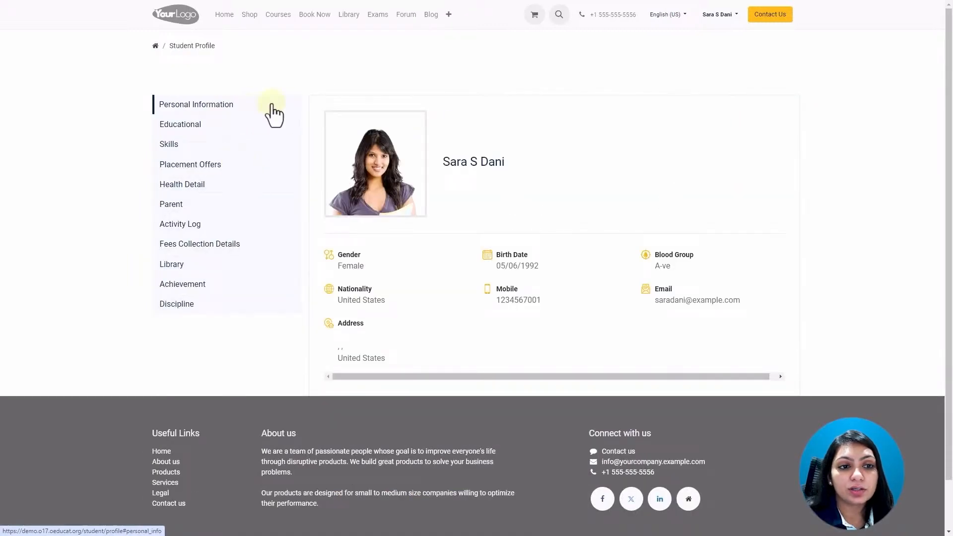
click(213, 125)
click(191, 145)
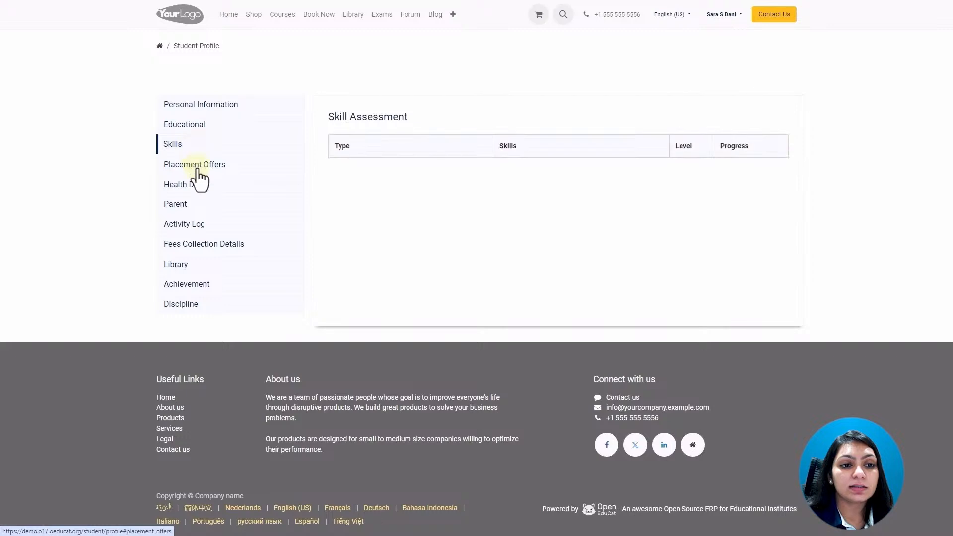
click(194, 166)
click(201, 185)
click(201, 204)
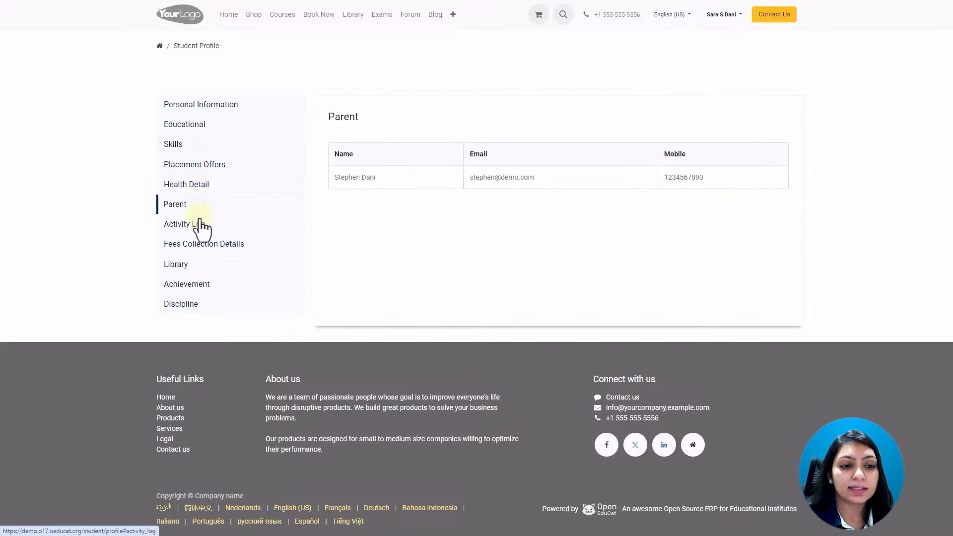
click(202, 225)
click(202, 246)
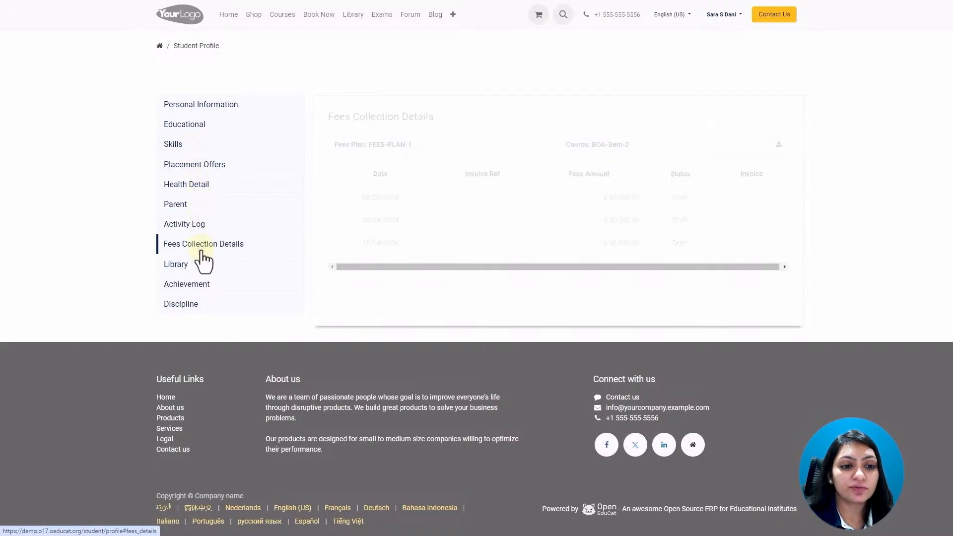
click(219, 291)
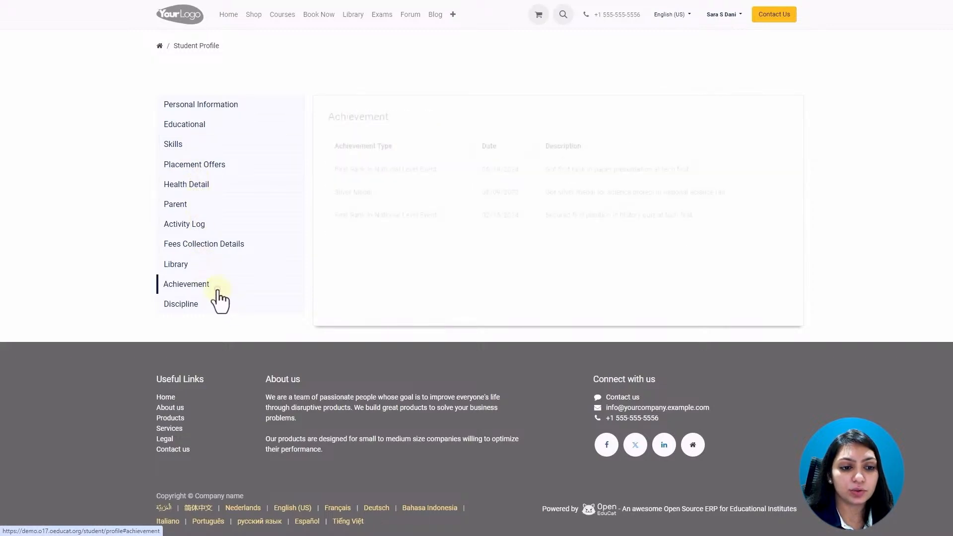
Return to My account and scroll through the document tiles down to Sales Orders.
click(159, 46)
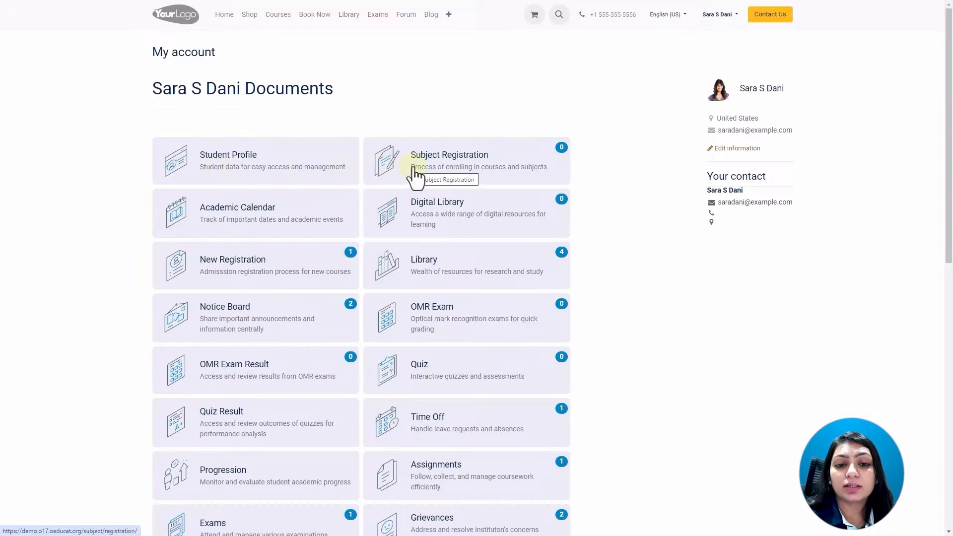
scroll(416, 177, down, 2)
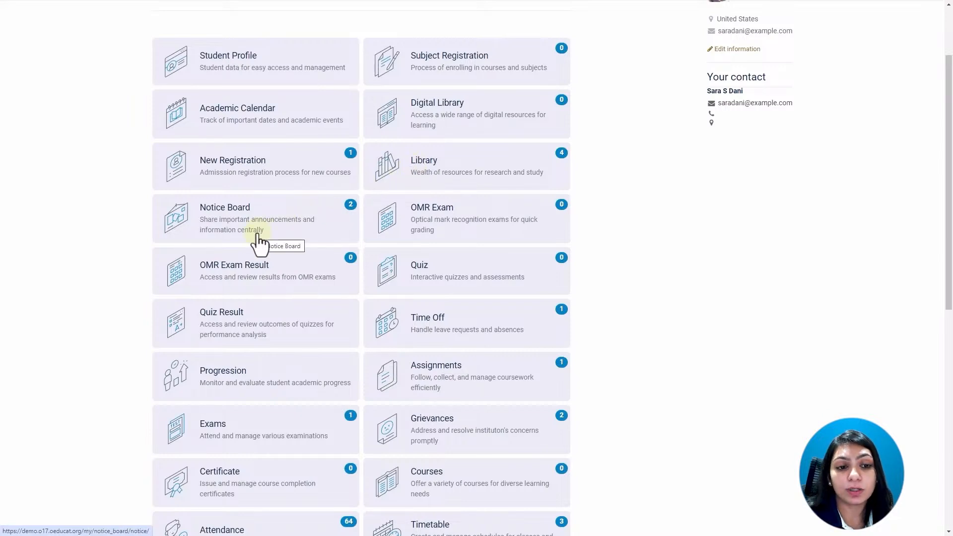
scroll(432, 207, down, 2)
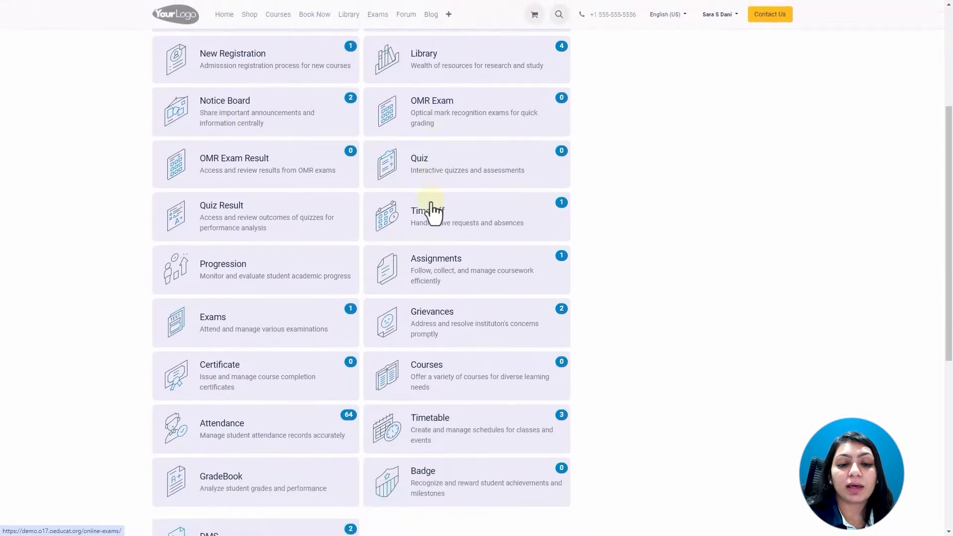
scroll(431, 202, down, 1)
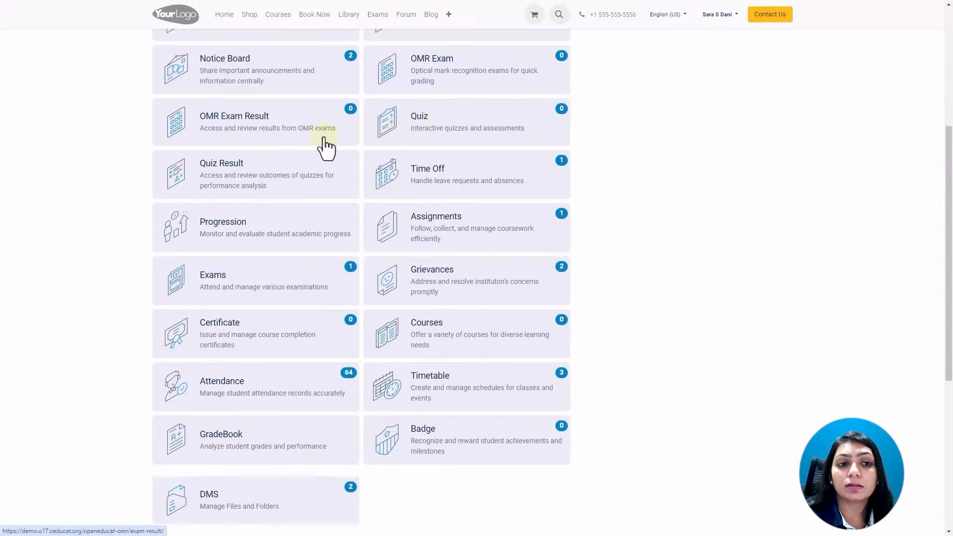
scroll(328, 345, down, 1)
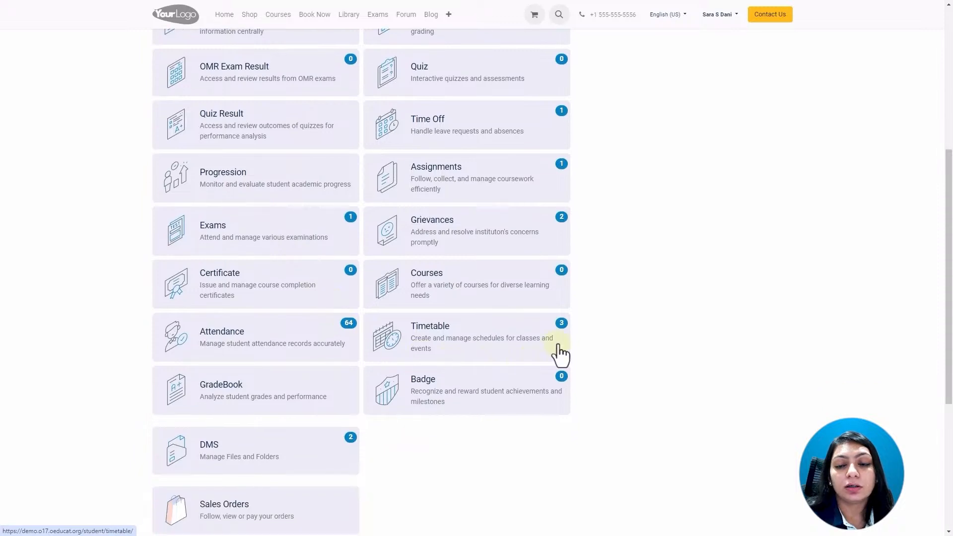
scroll(599, 317, up, 5)
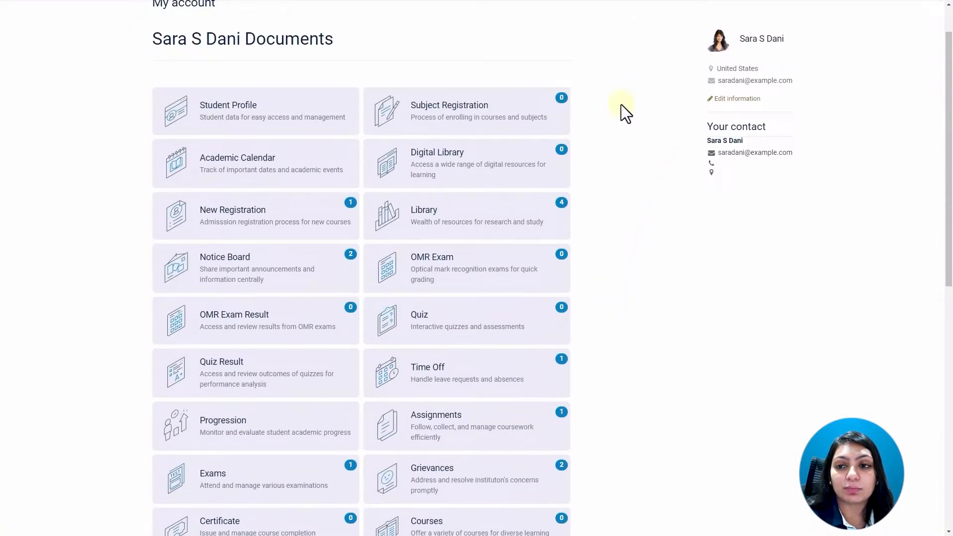
scroll(594, 121, down, 3)
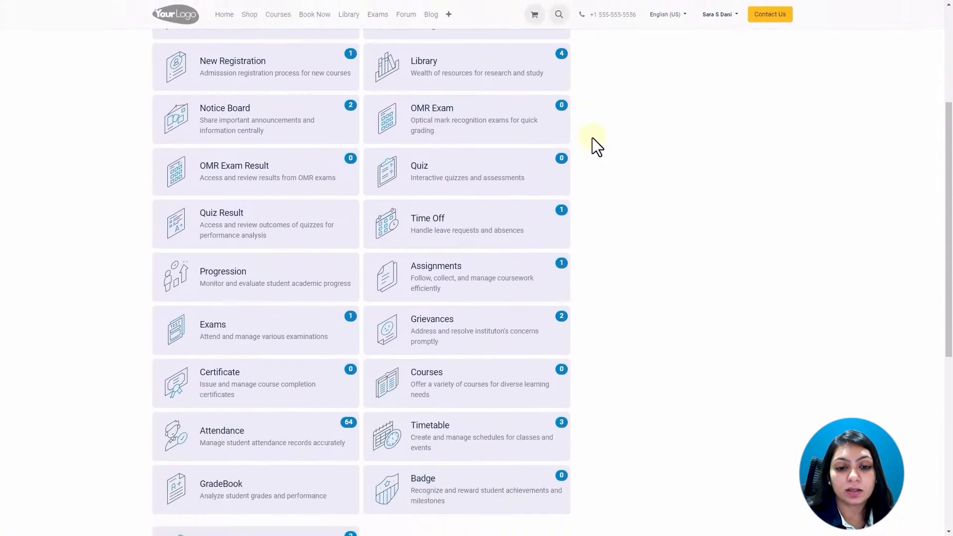
Open the Quiz list, find the Maths Quiz and start the exam.
click(430, 183)
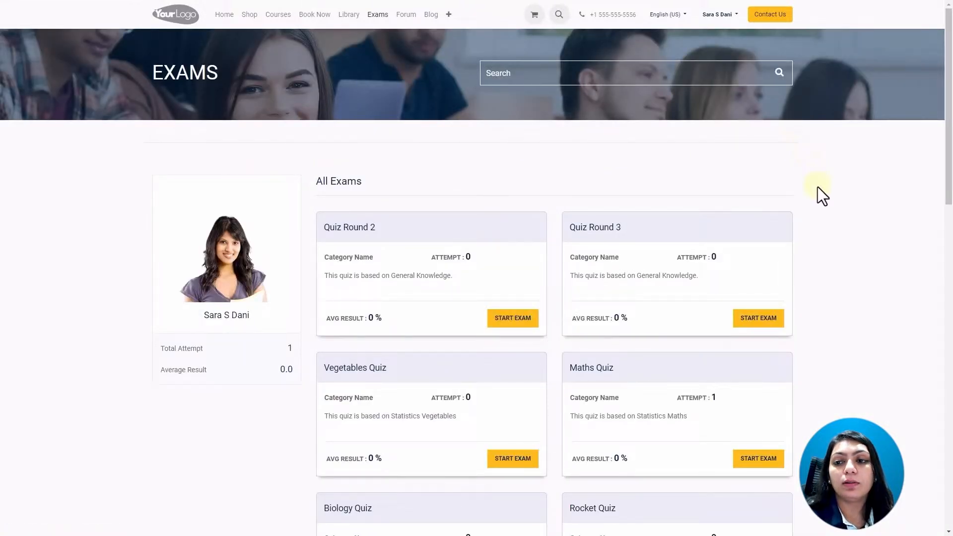
scroll(818, 189, down, 6)
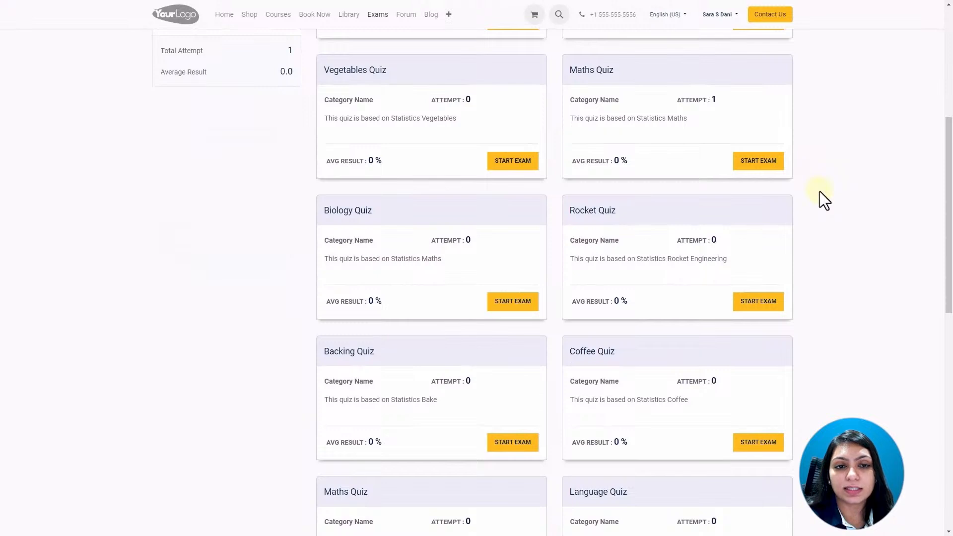
scroll(820, 193, down, 6)
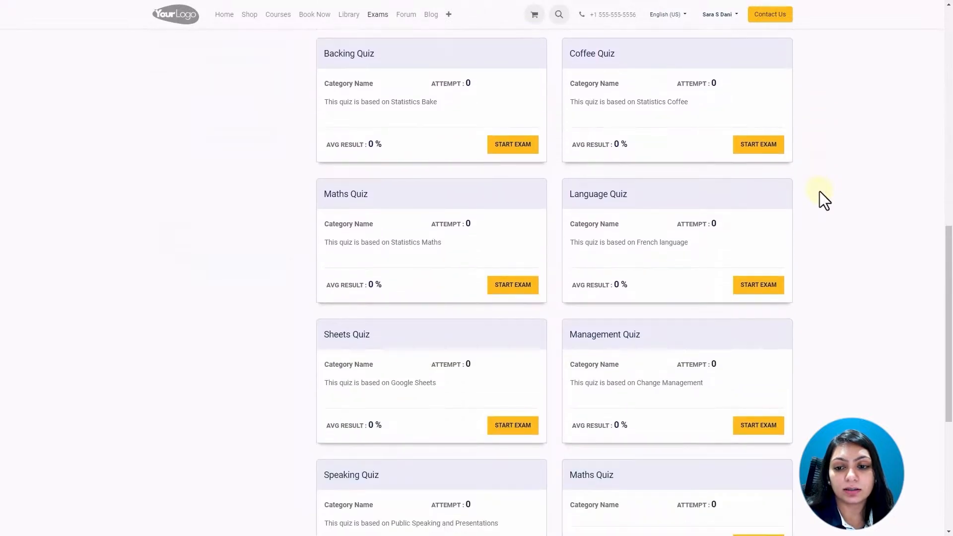
scroll(821, 191, down, 4)
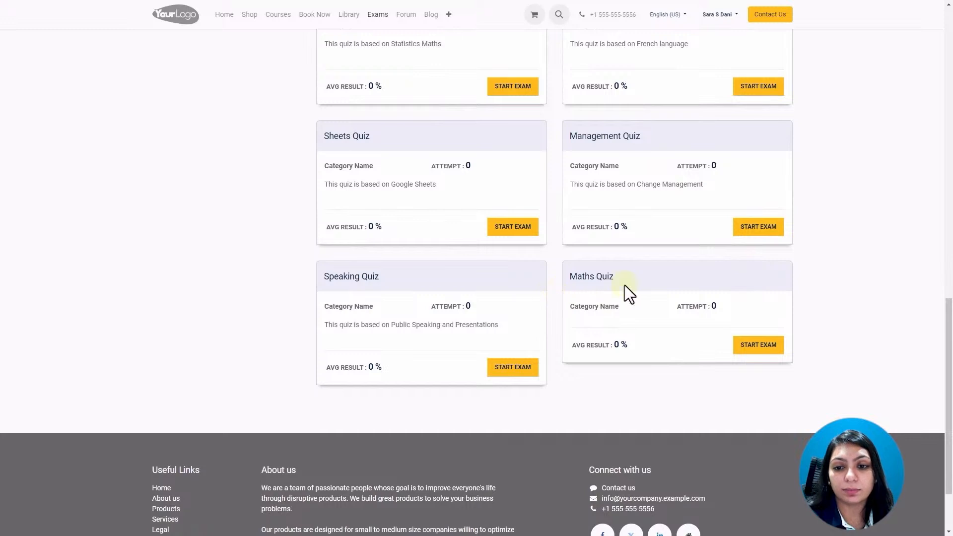
click(763, 346)
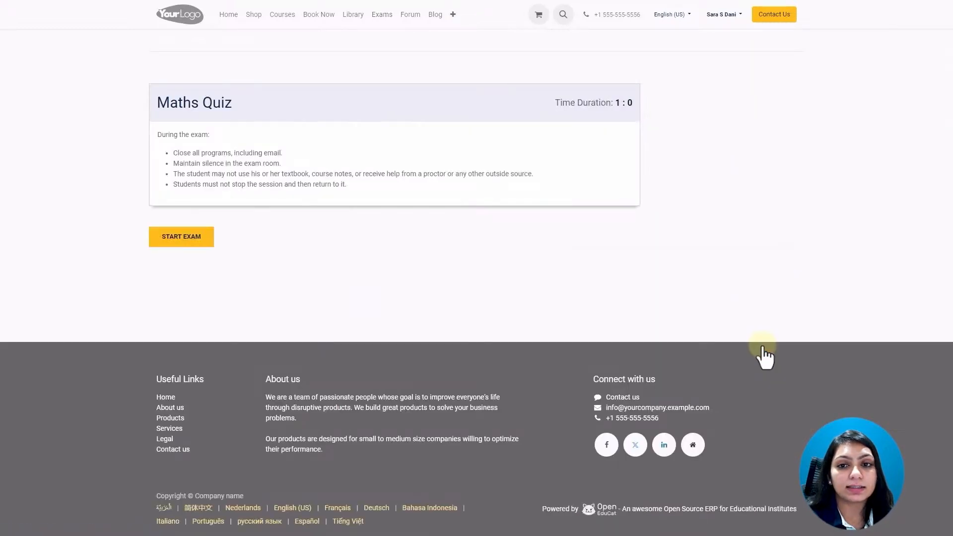
click(174, 241)
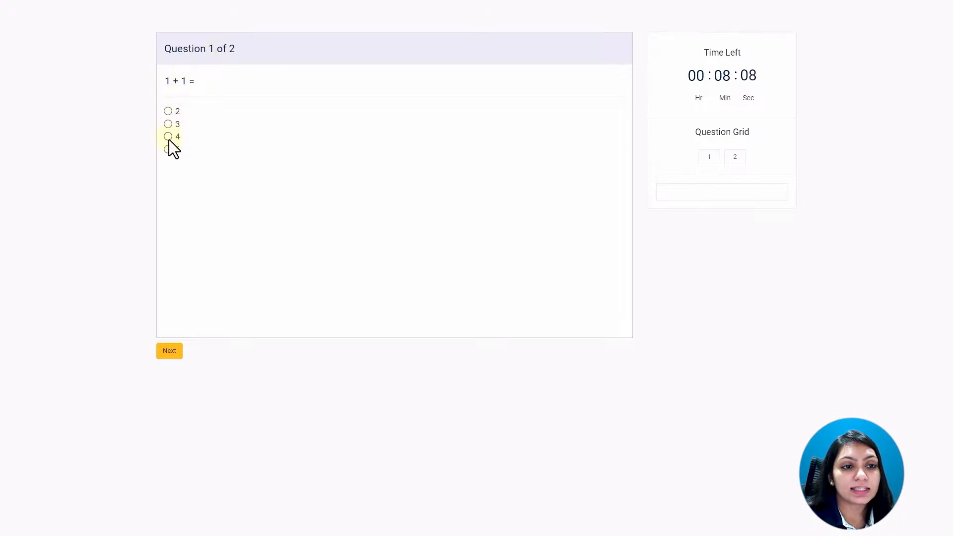
Answer 2 for 1 + 1, then 10 for the second question, and finish.
click(169, 111)
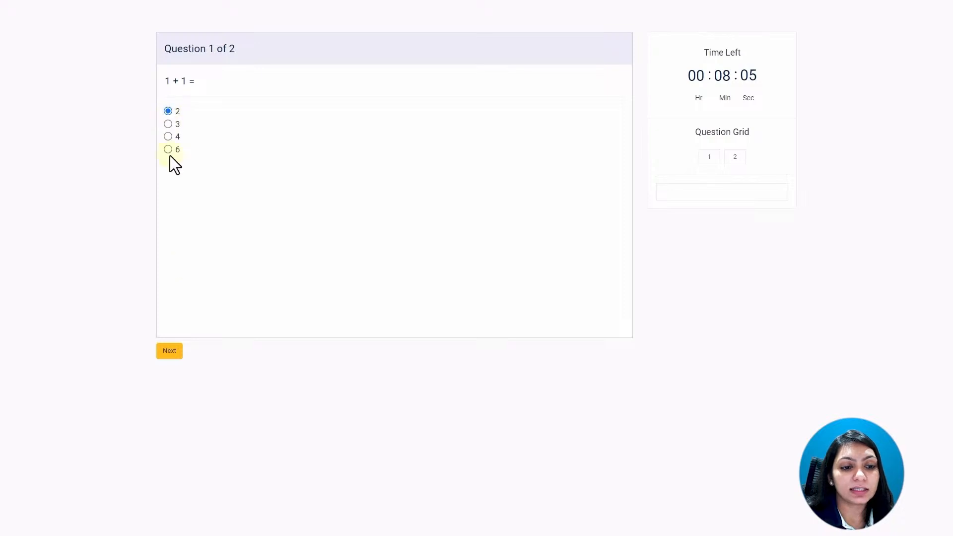
click(172, 352)
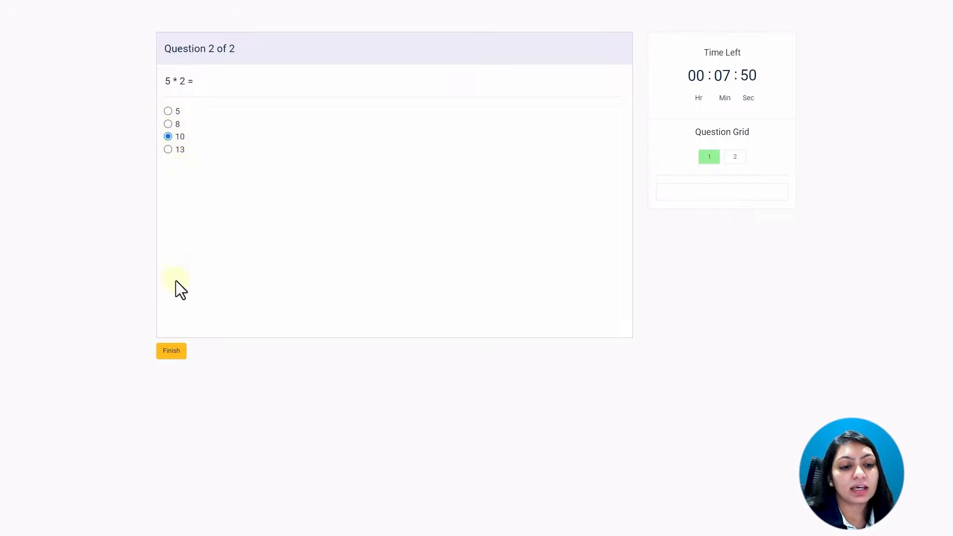
click(176, 354)
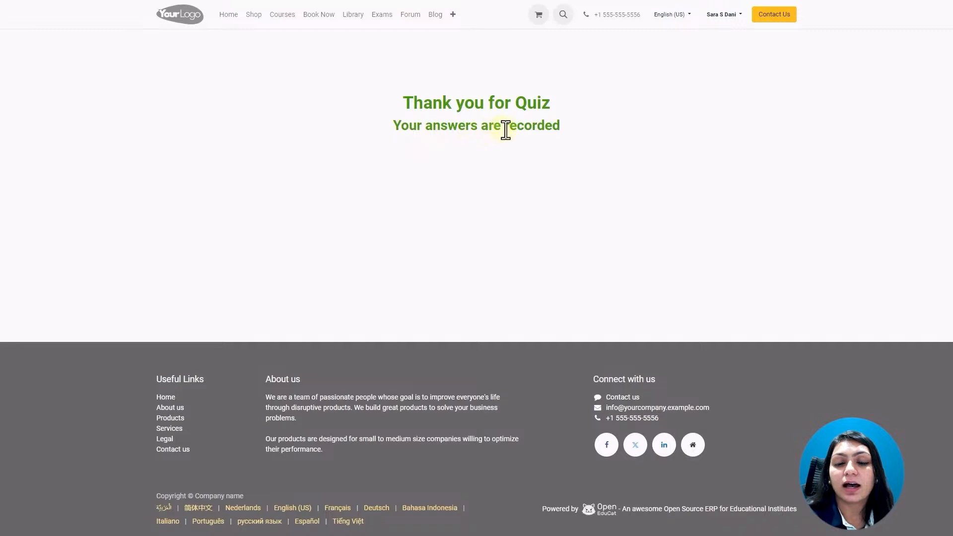
Log the student out of the portal and sign back in as the administrator.
click(741, 19)
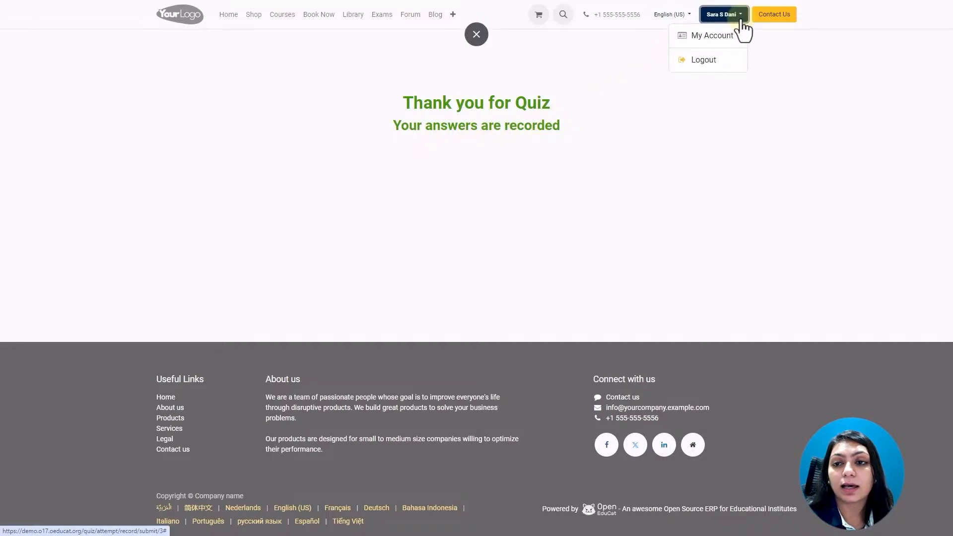
click(716, 61)
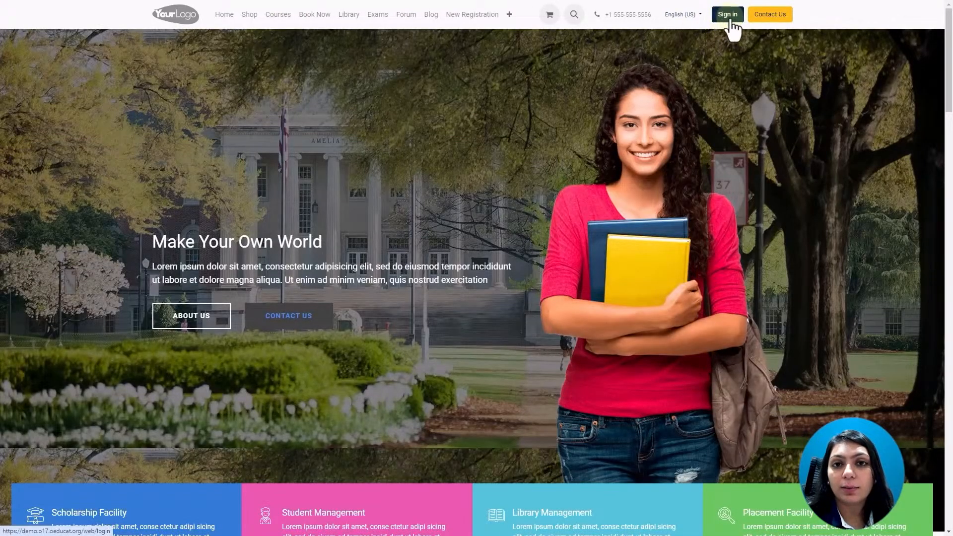
click(730, 17)
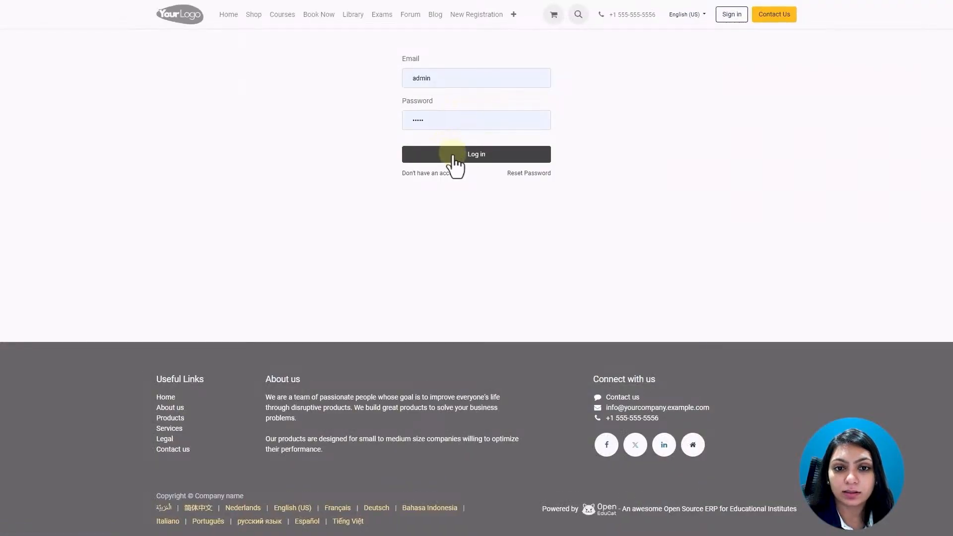
click(454, 158)
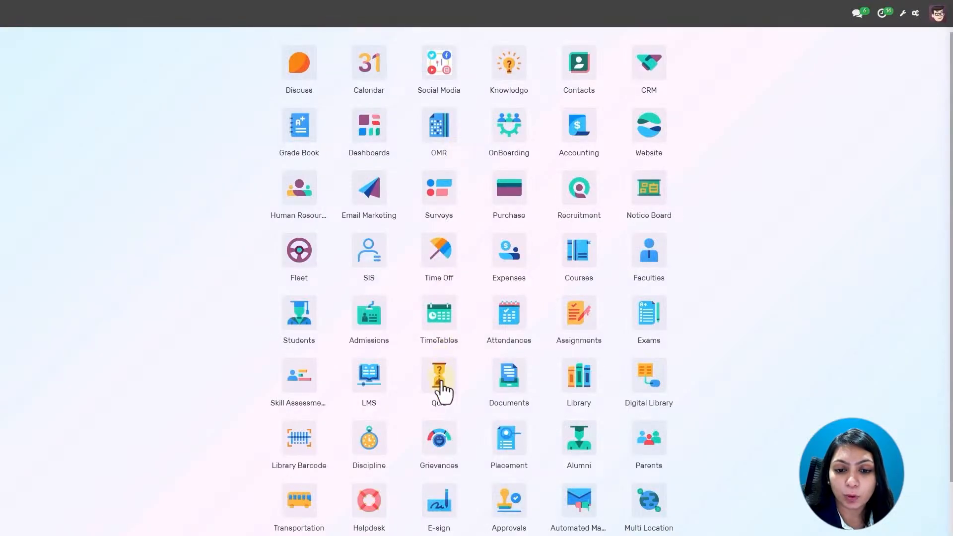
Open Quiz > Results in the Quiz app to see the Maths Quiz scored 100.
click(442, 383)
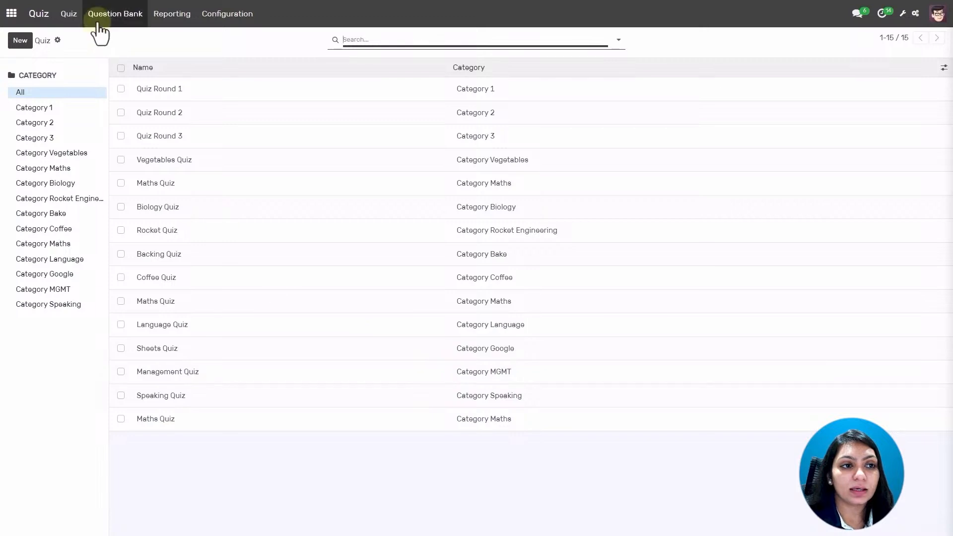
click(69, 14)
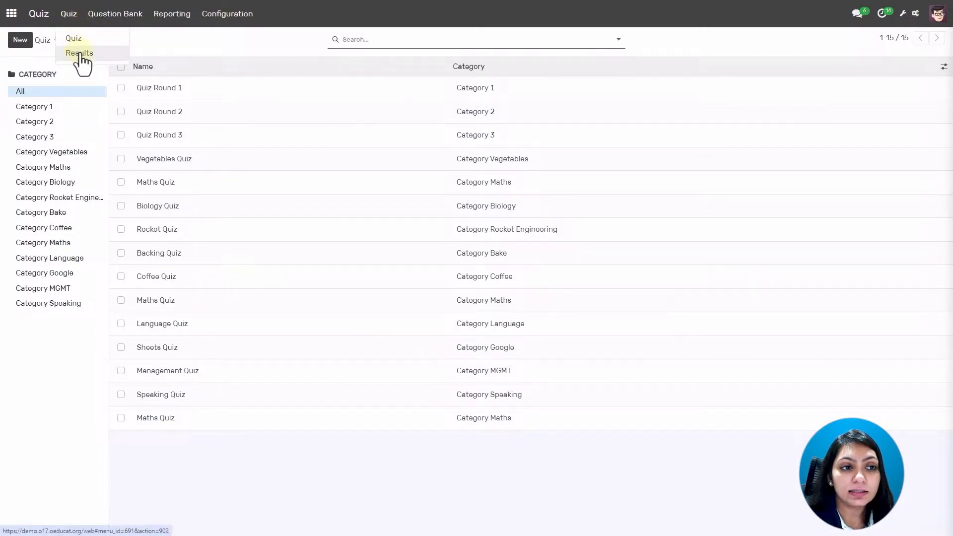
click(77, 53)
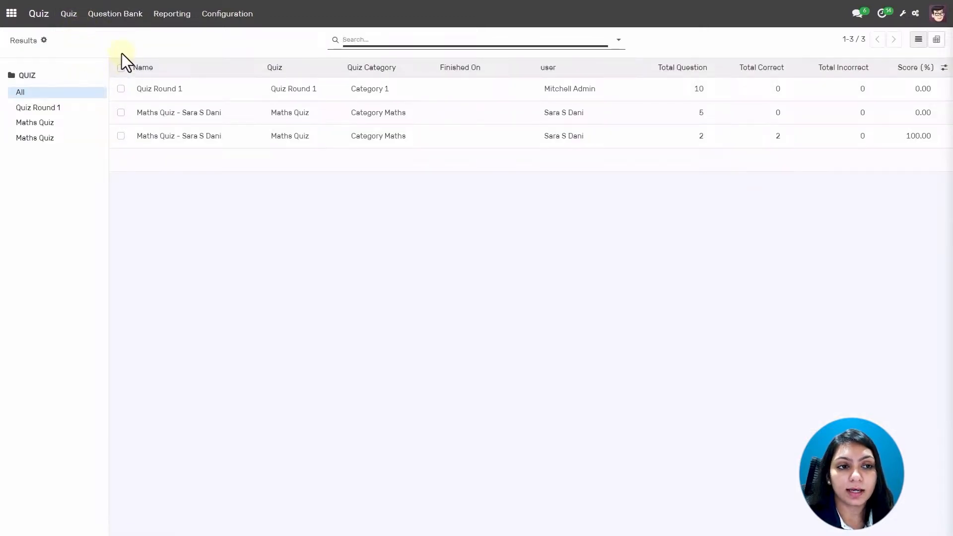
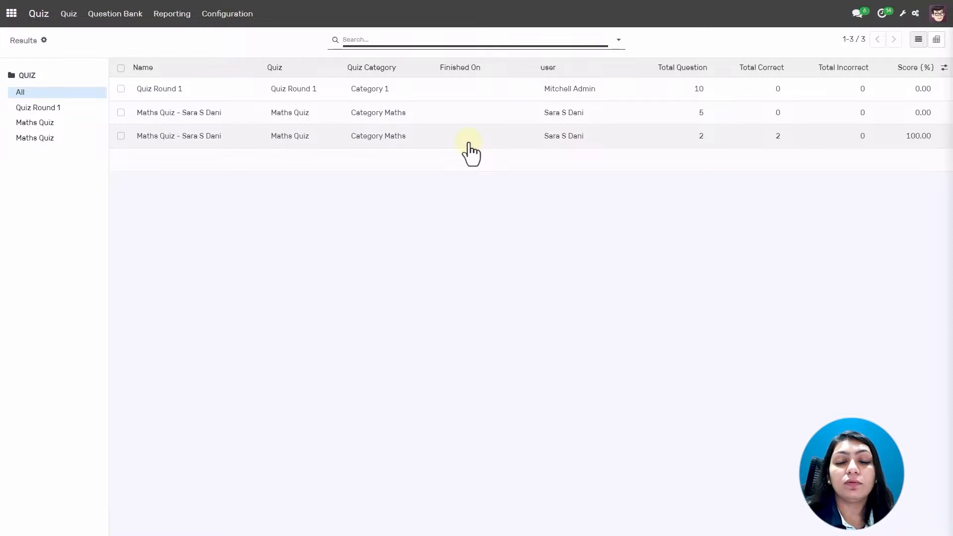
Open the Reporting menu in the Quiz Results list.
click(166, 14)
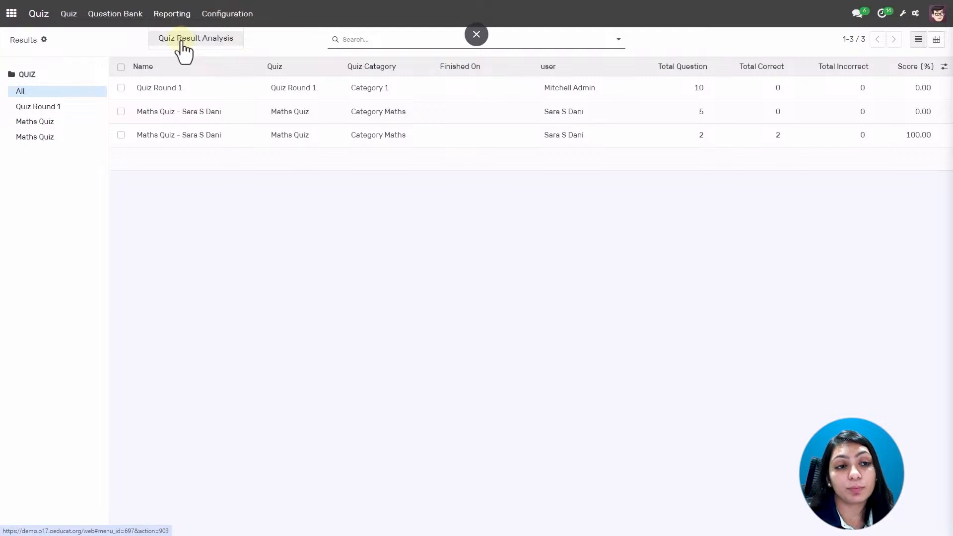
Check the Quiz Result Analysis pivot counting 3 attempts across three quizzes, then go to all apps.
click(184, 40)
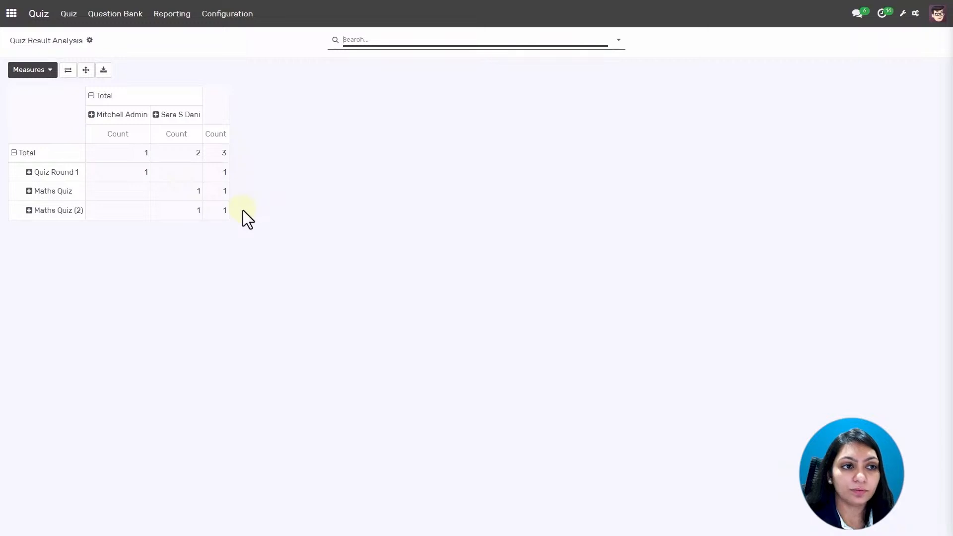
click(13, 17)
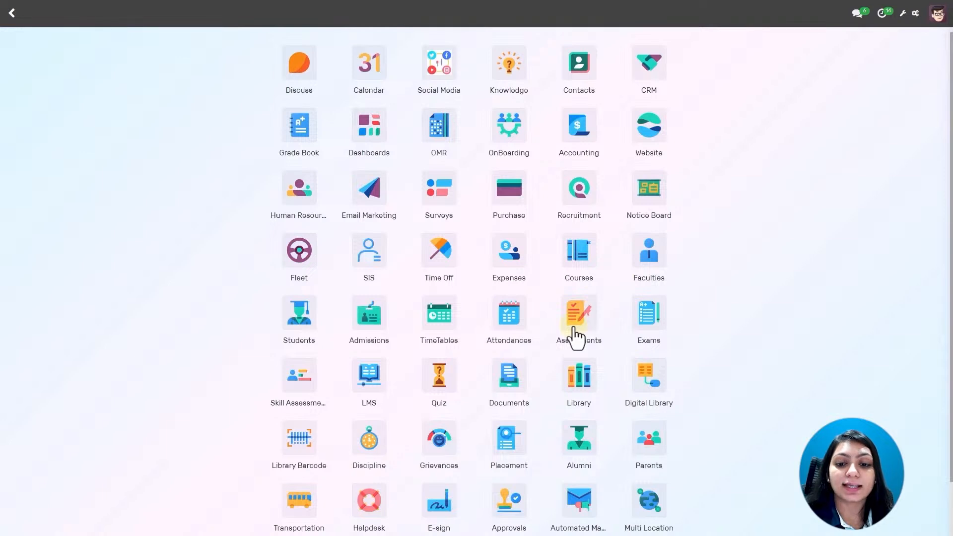
In Assignments, view the seven assignment types, then return to the three-assignment list.
click(577, 338)
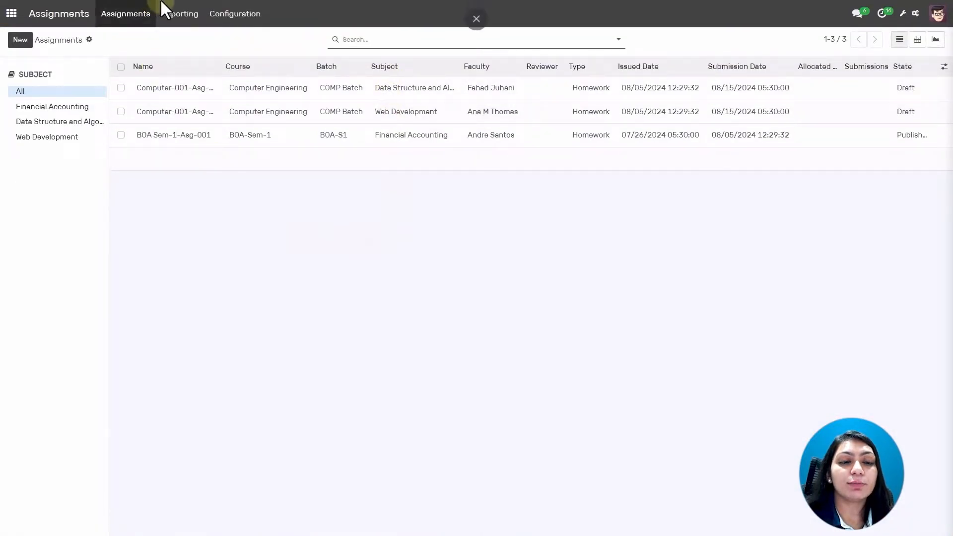
click(231, 15)
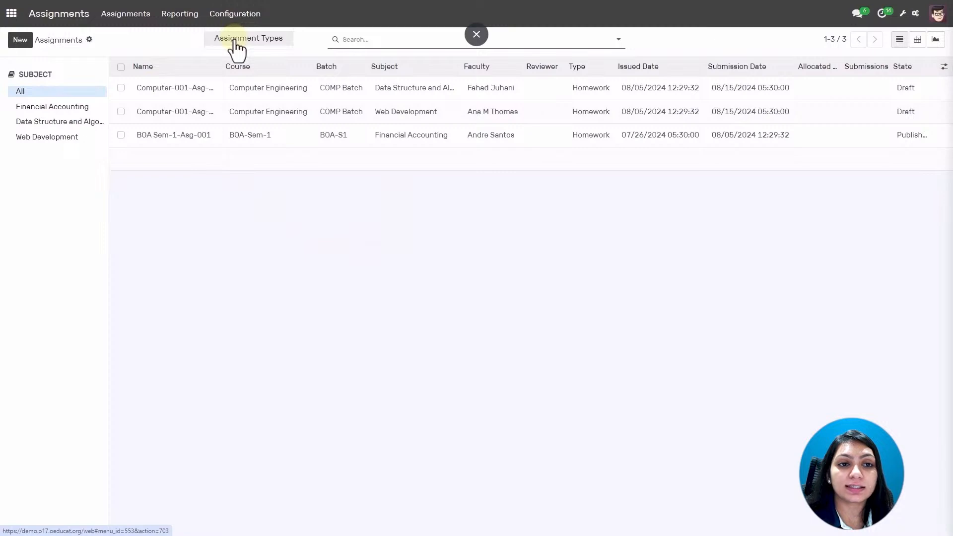
click(235, 38)
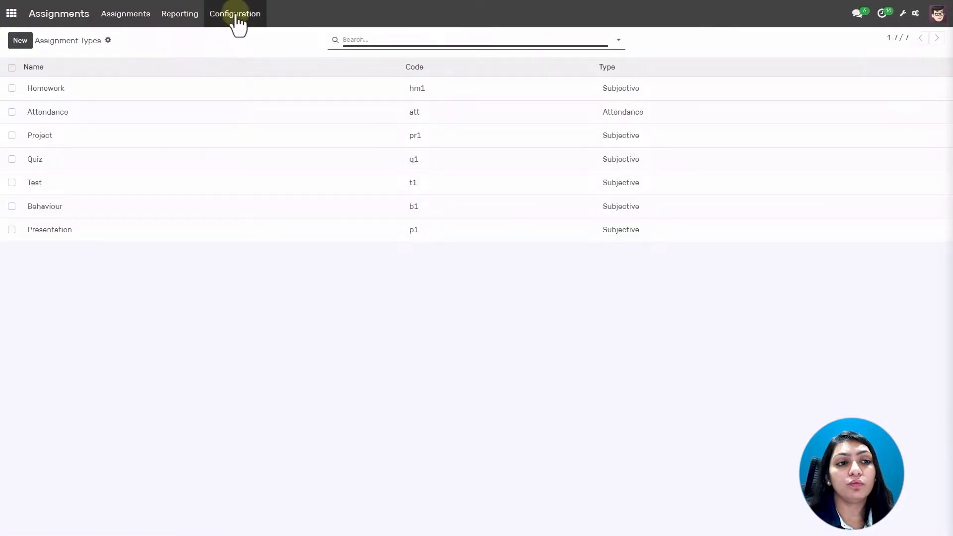
click(235, 18)
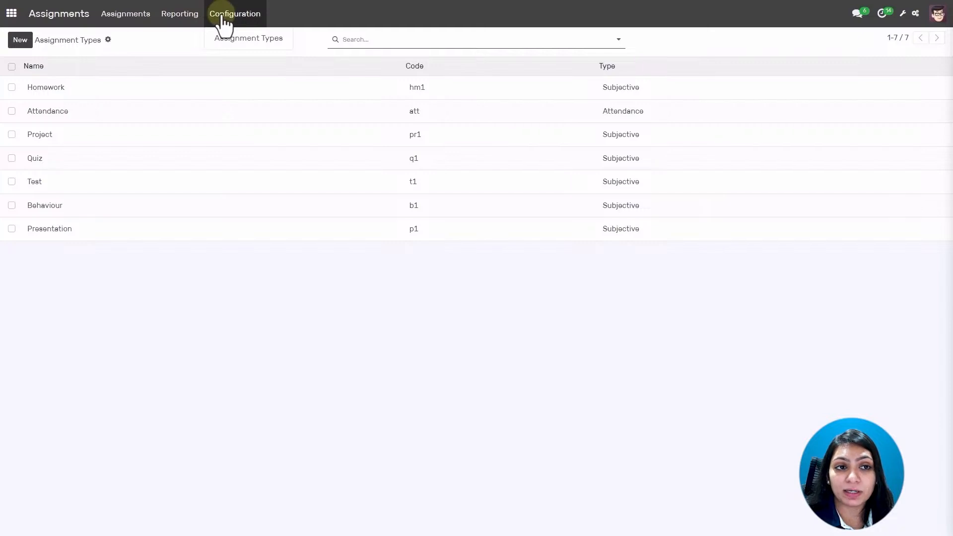
click(143, 22)
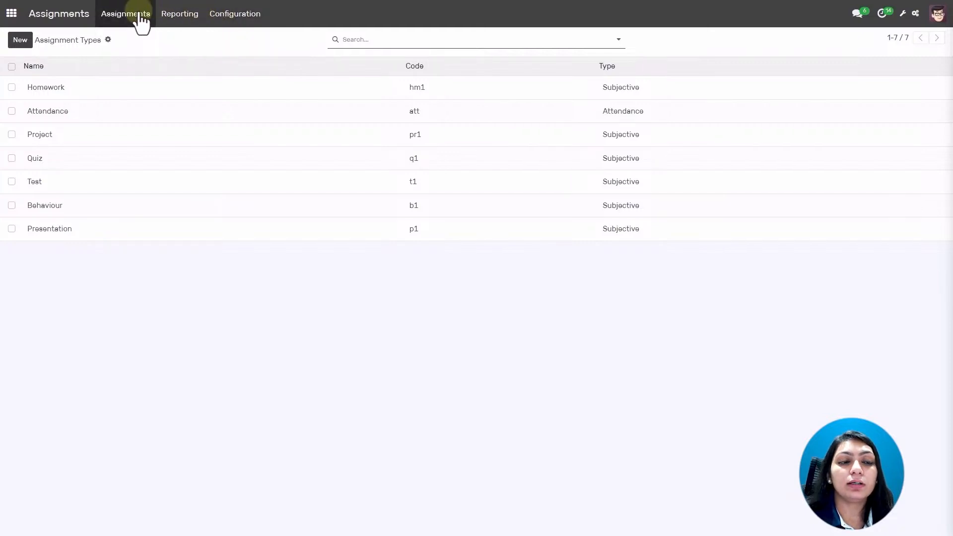
click(142, 38)
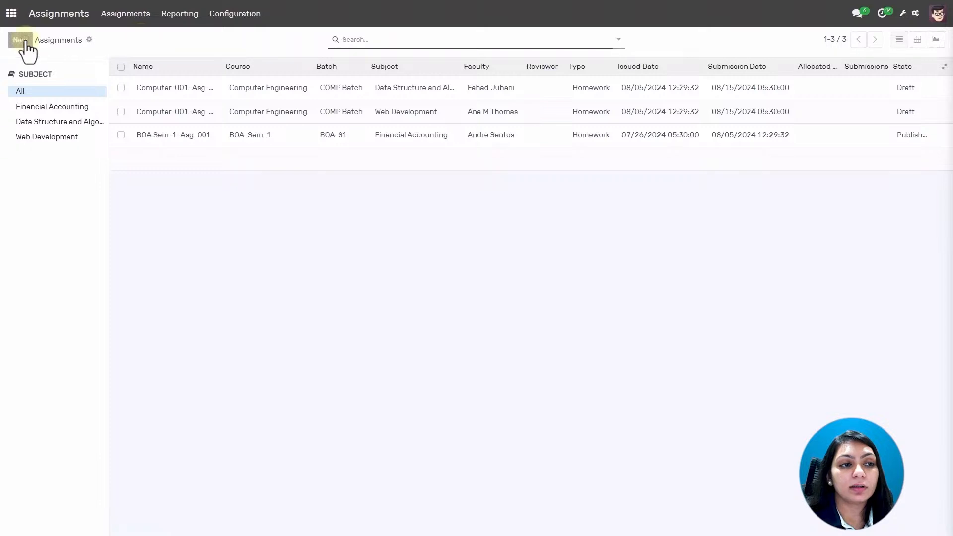
Create 'Maths Assignment' for course BOA-Sem-1, batch BOA-S1, year 2021-2022, 1st Semester.
click(20, 40)
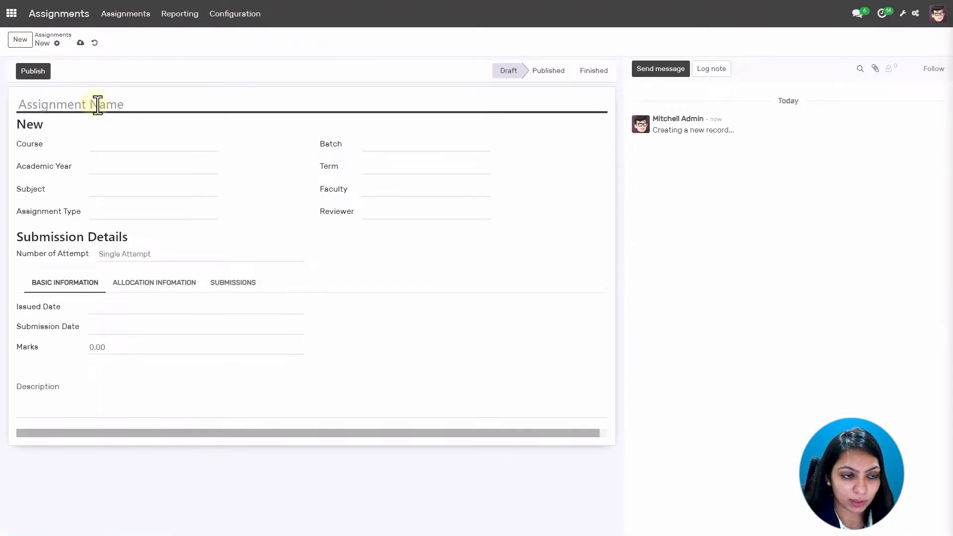
text(Maths )
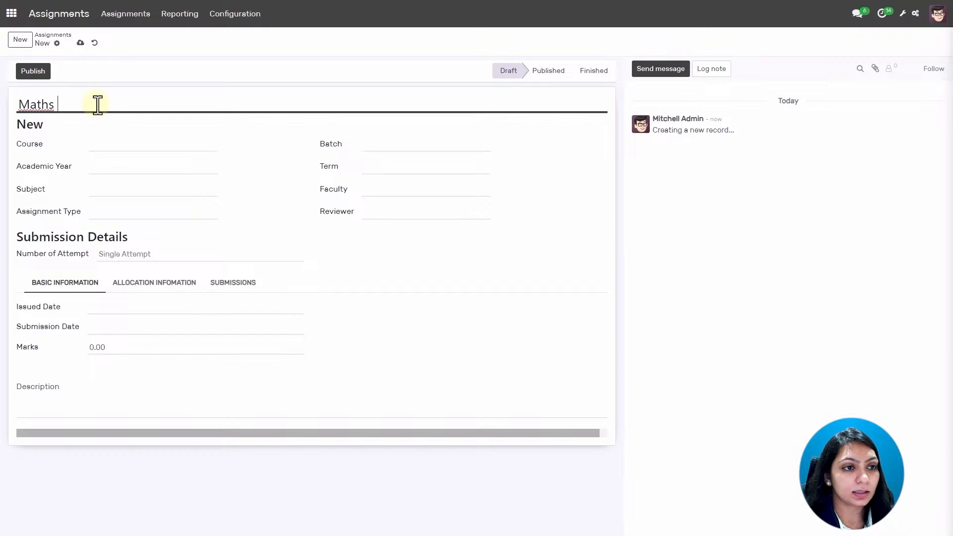
text(Assignment)
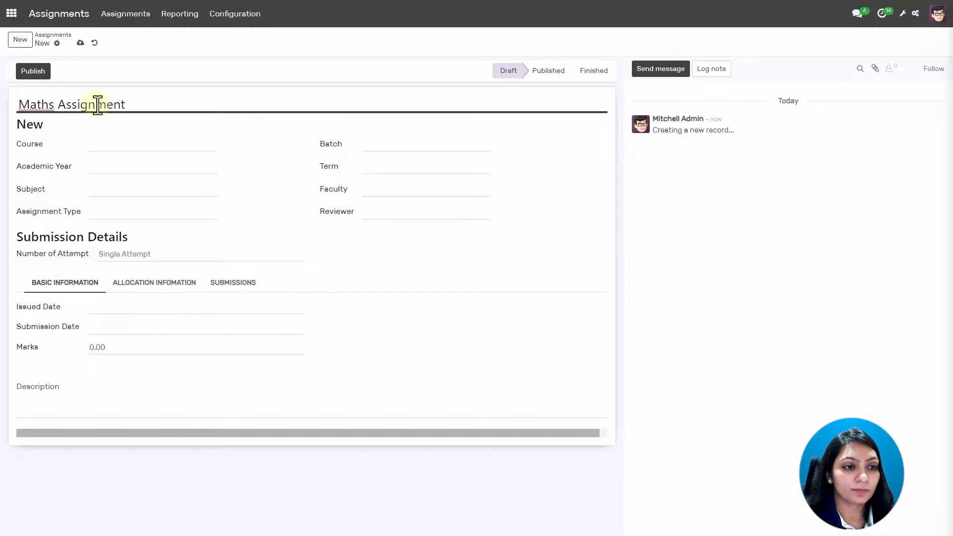
click(127, 144)
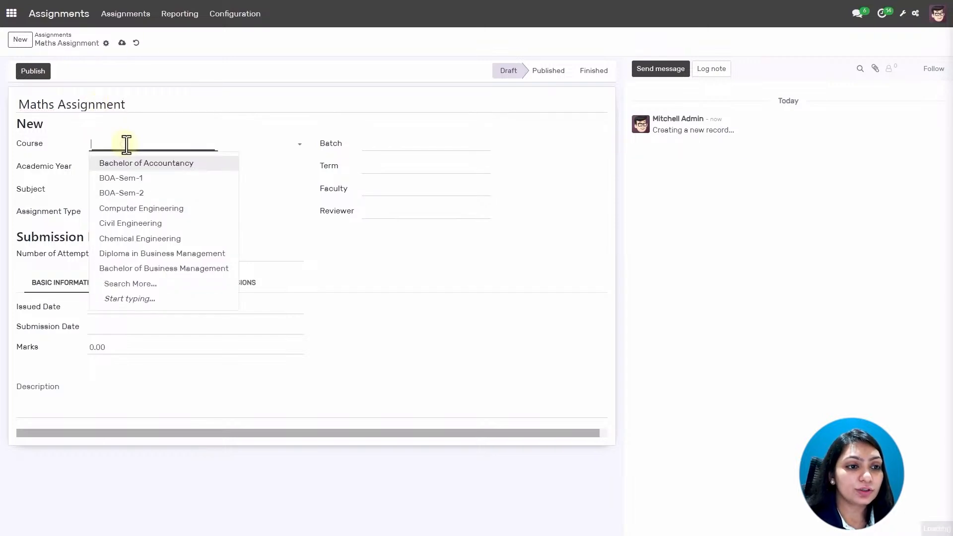
click(132, 179)
click(393, 144)
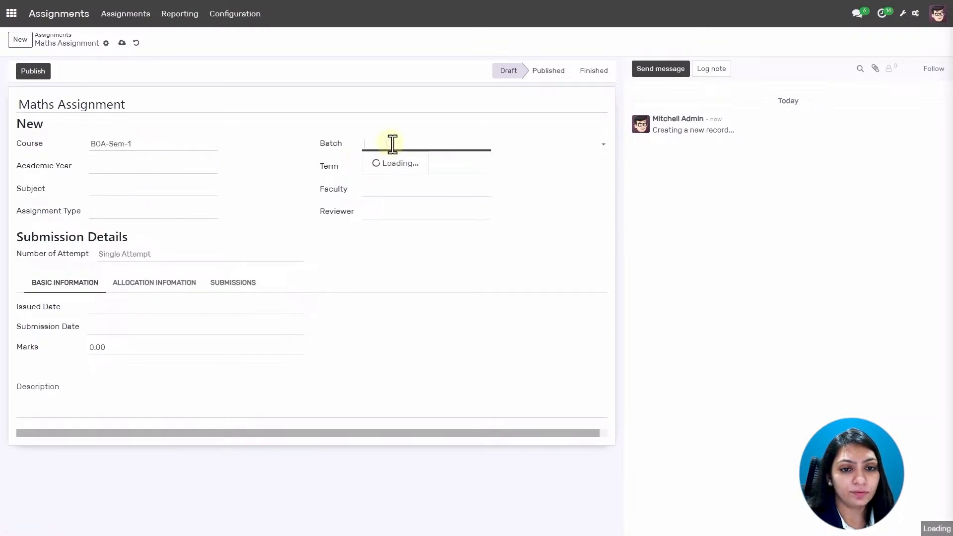
click(393, 163)
click(158, 166)
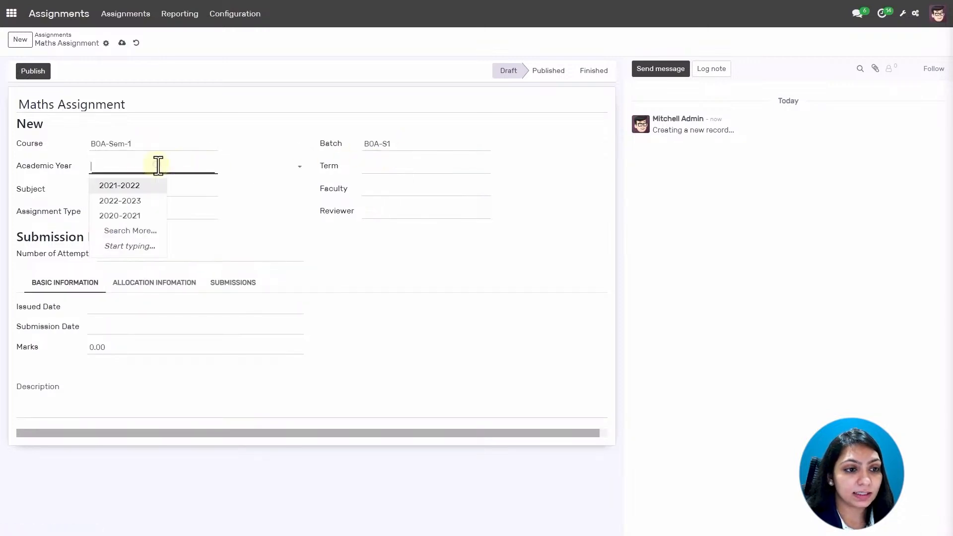
click(132, 186)
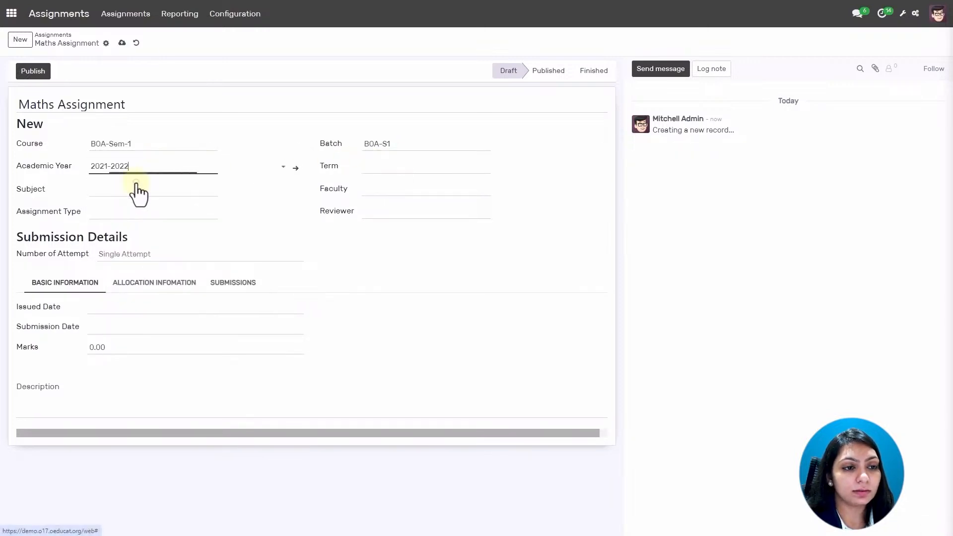
click(387, 167)
click(385, 186)
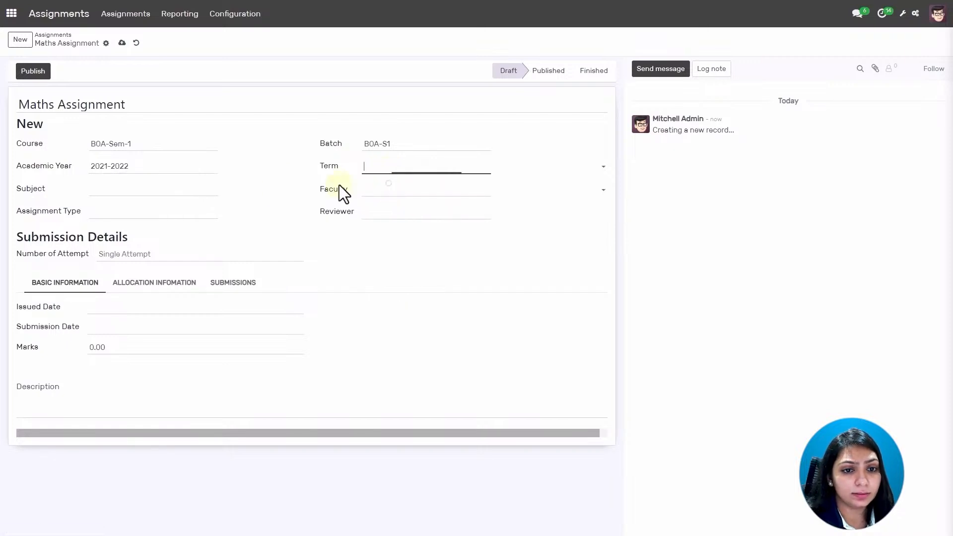
Set subject Financial Accounting, type Homework, the same teacher as faculty and reviewer, single attempt.
click(133, 187)
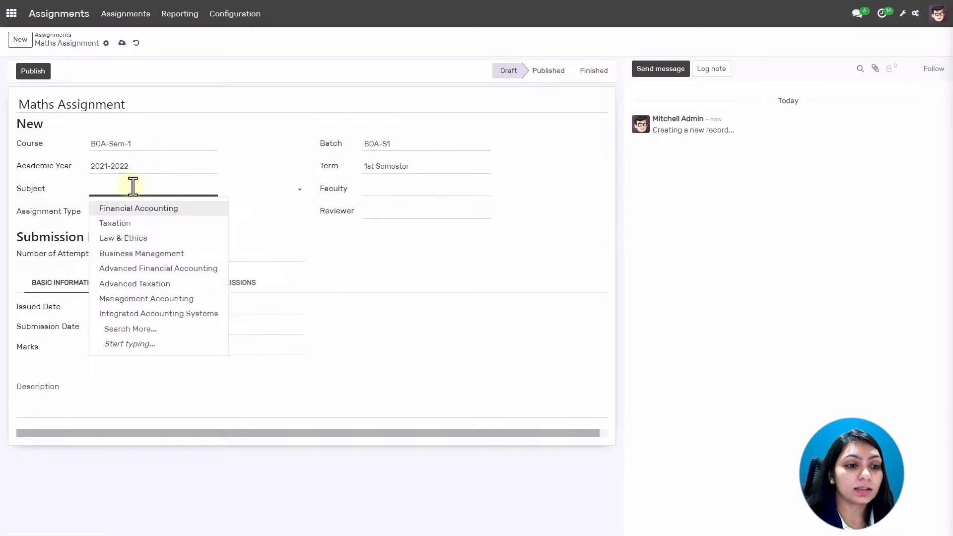
click(157, 210)
click(158, 211)
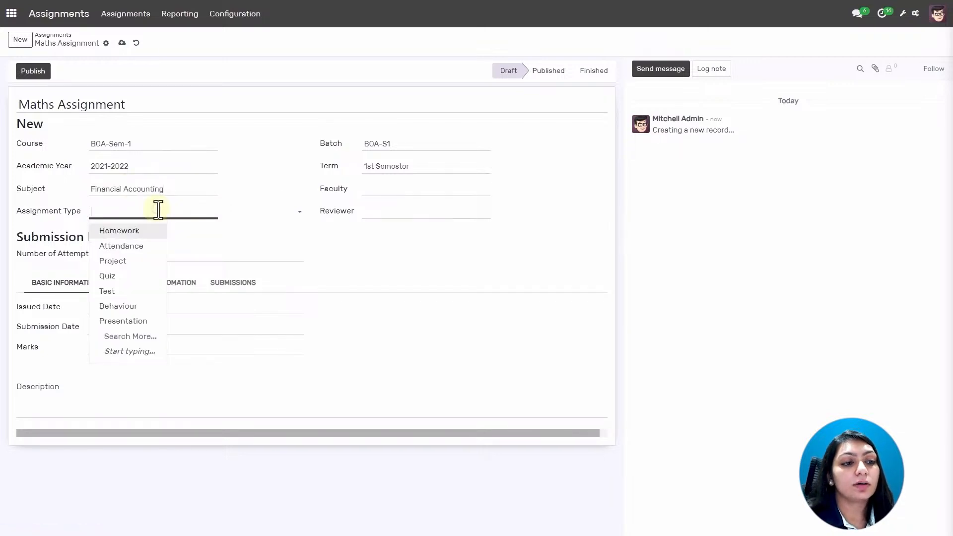
click(131, 232)
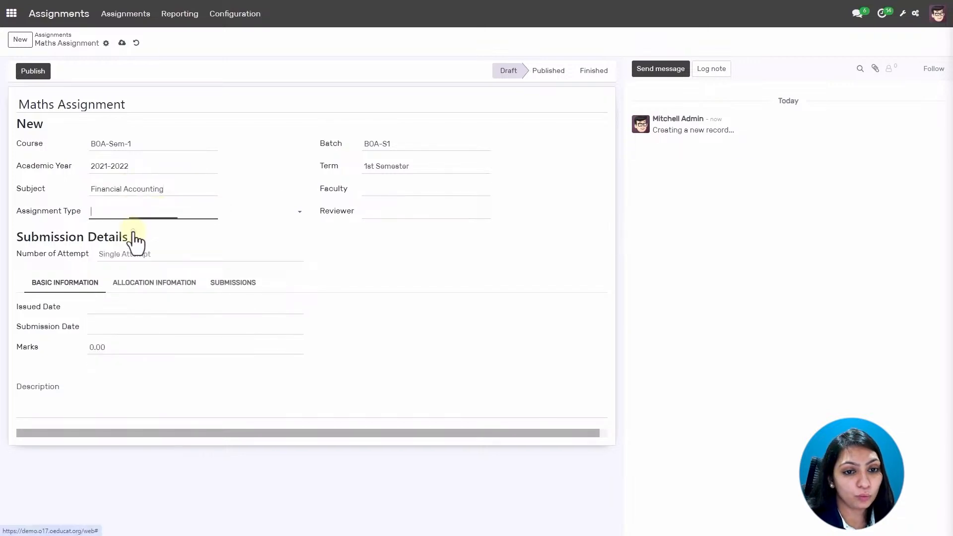
click(408, 191)
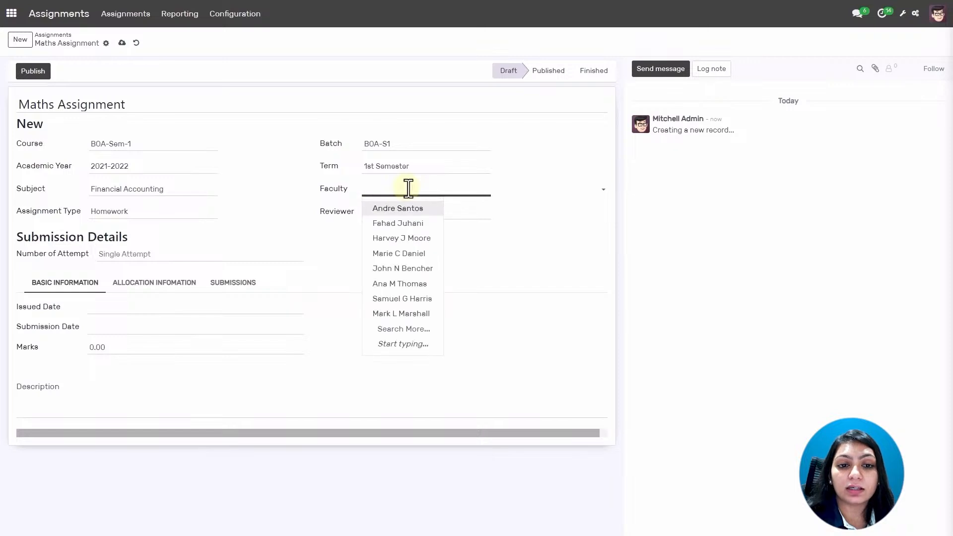
click(398, 214)
click(399, 212)
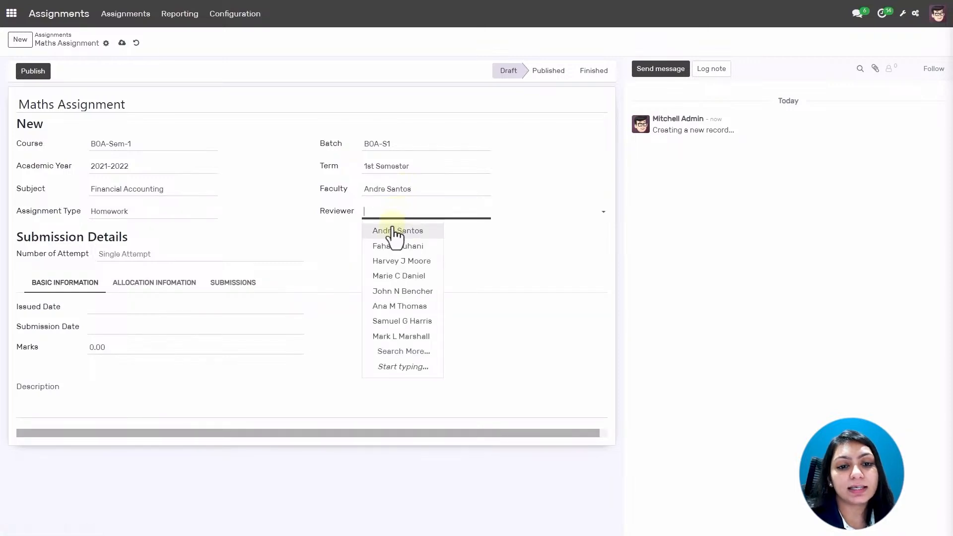
click(395, 231)
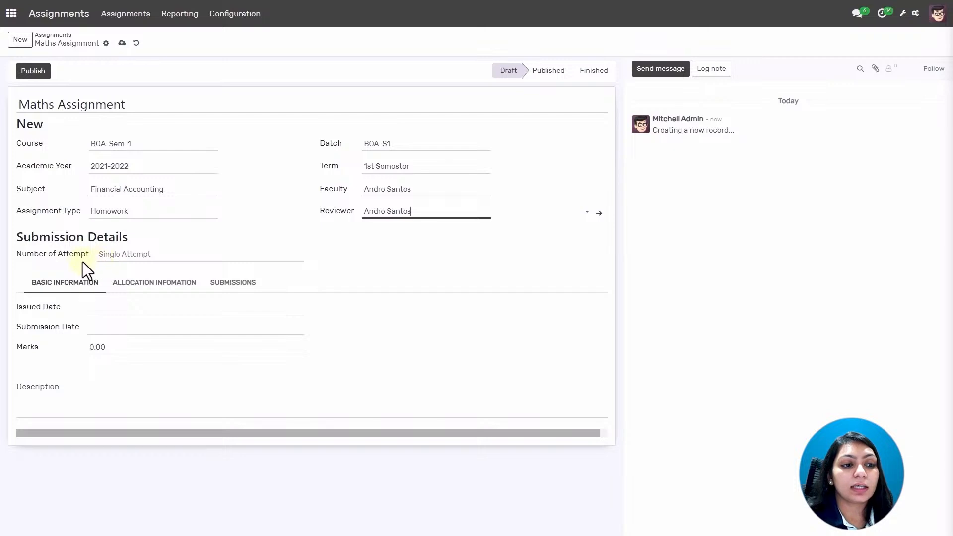
click(160, 257)
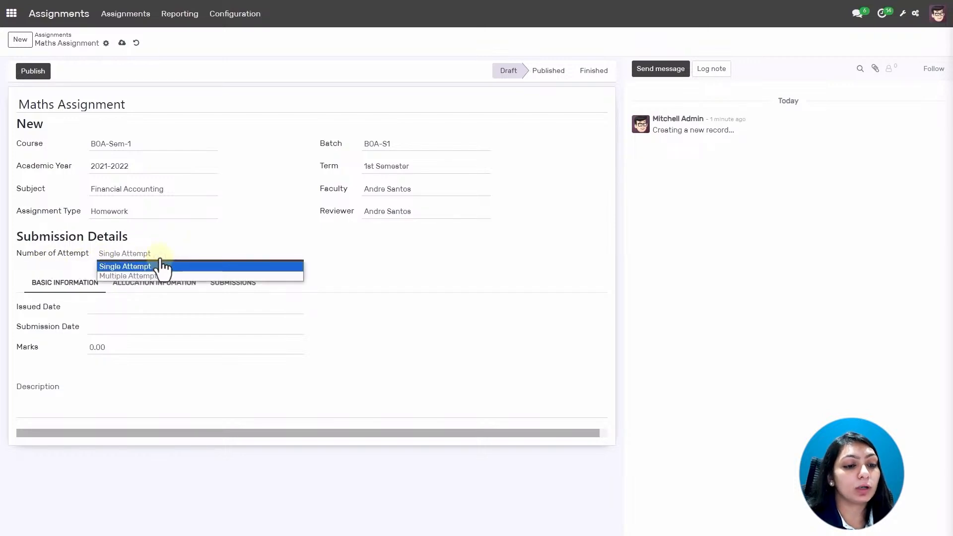
click(162, 263)
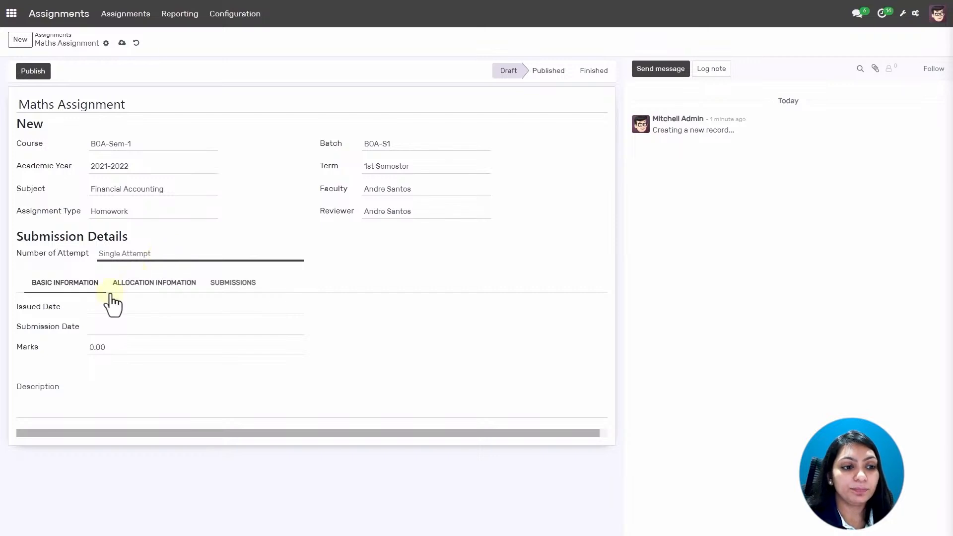
Set the issued date to 5 August 2024 and the submission date to 6 August 2024.
click(161, 308)
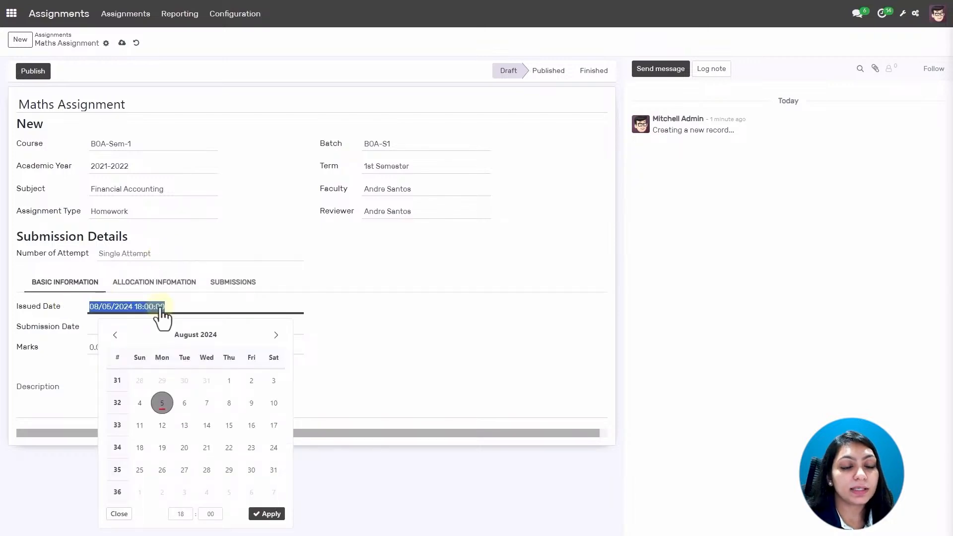
click(159, 405)
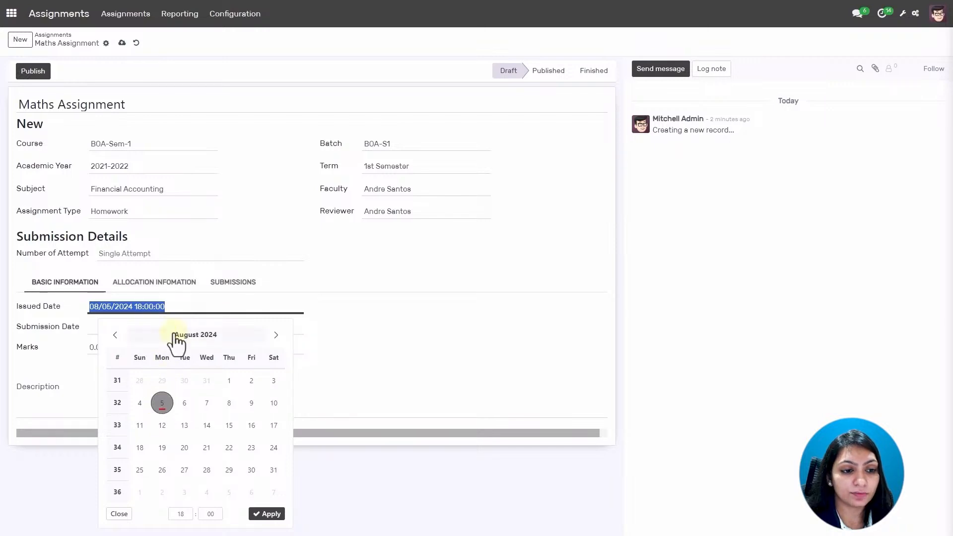
click(297, 331)
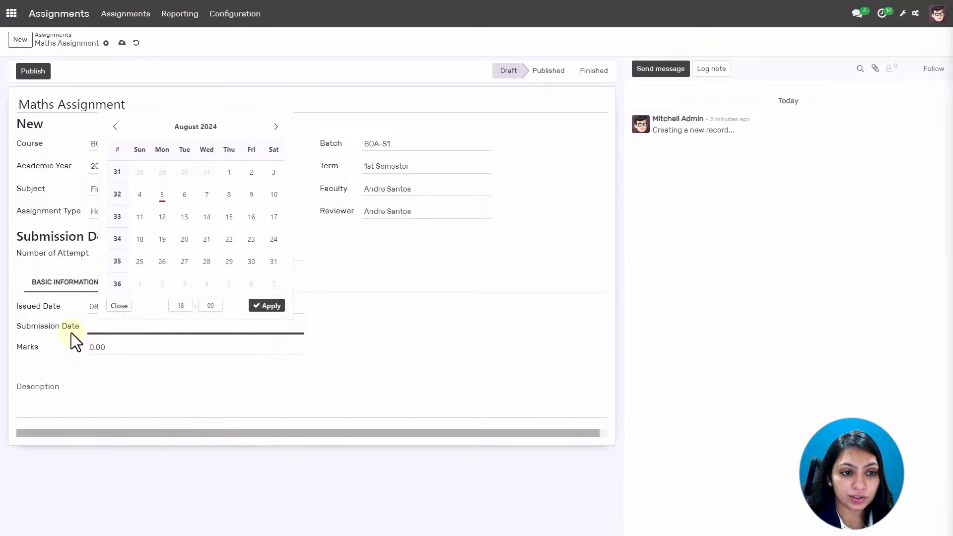
click(180, 195)
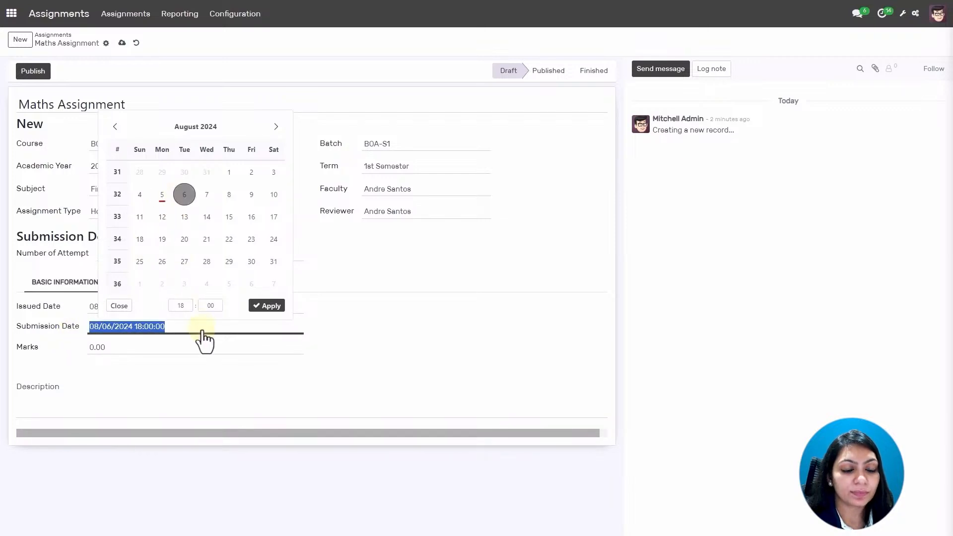
Give the assignment 30 marks and the description 'Give a Geometric Definition'.
click(123, 349)
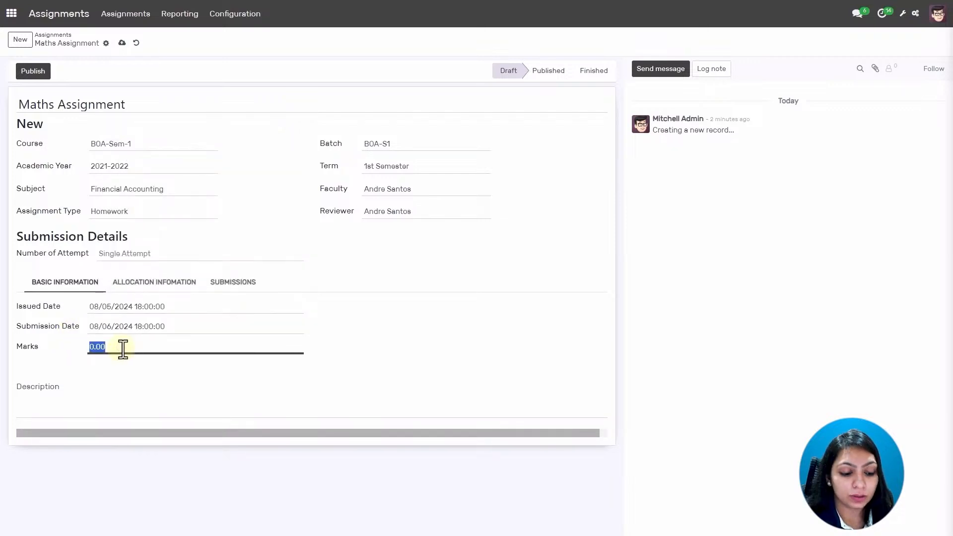
text(30)
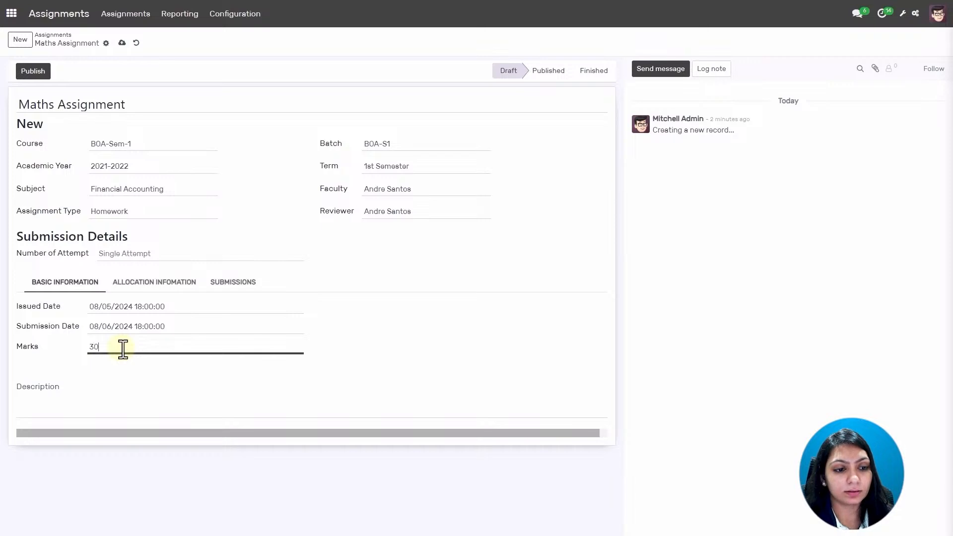
click(80, 391)
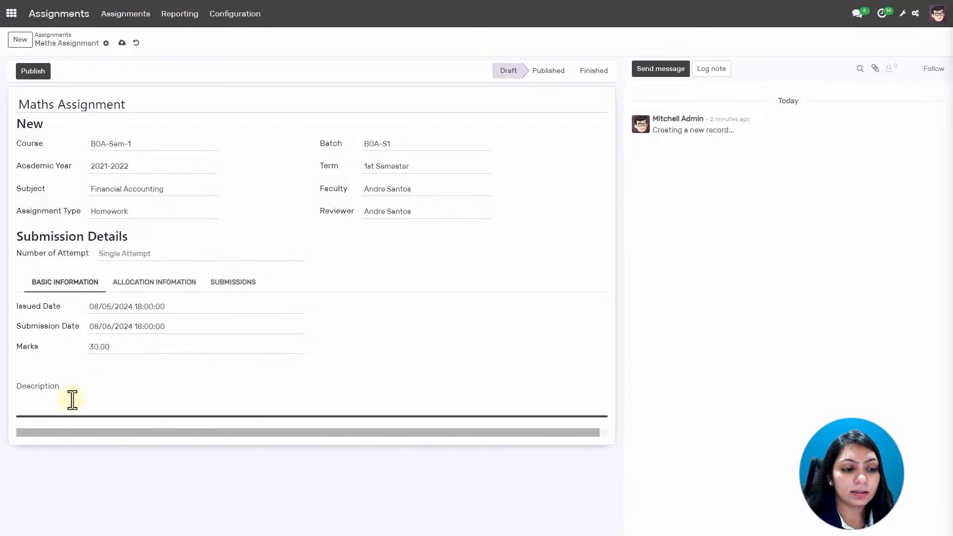
text(Give a)
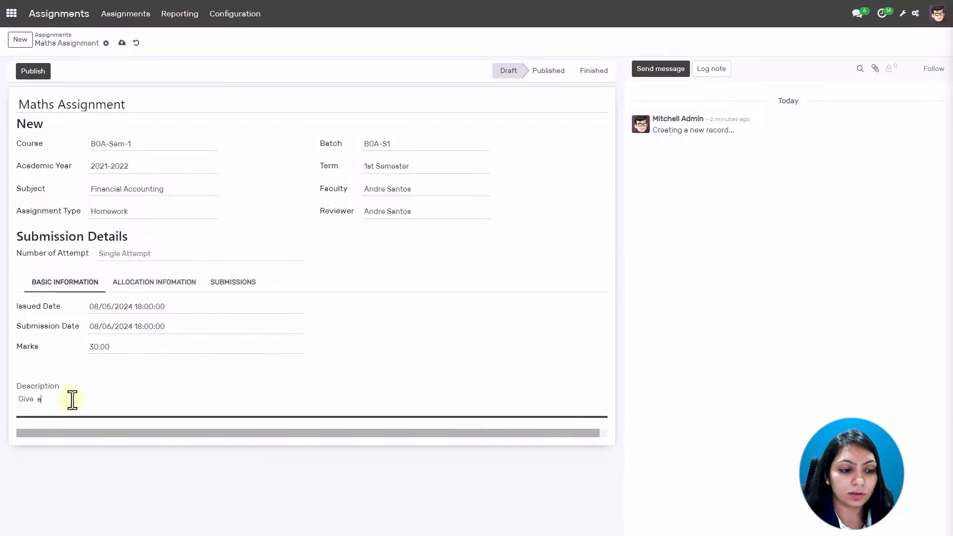
text( Geometric Definition)
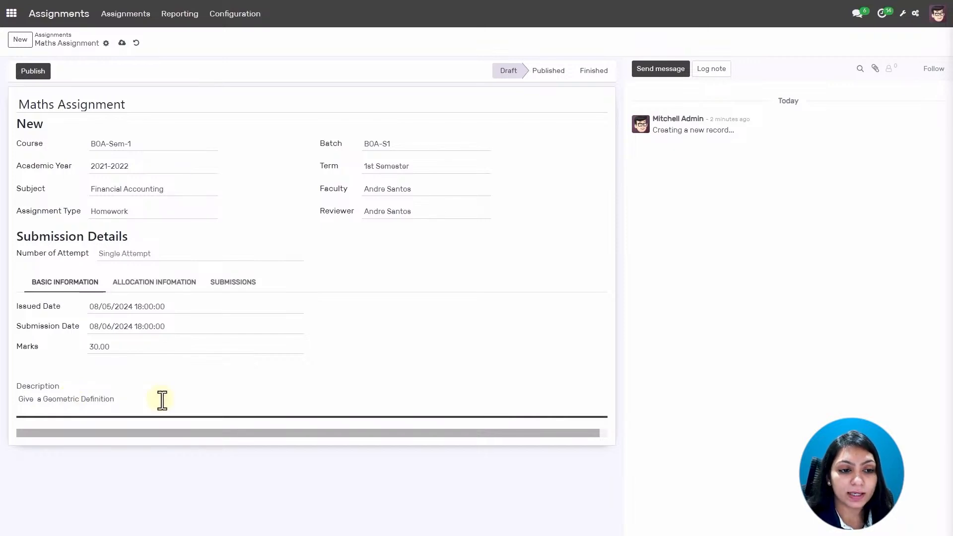
click(140, 288)
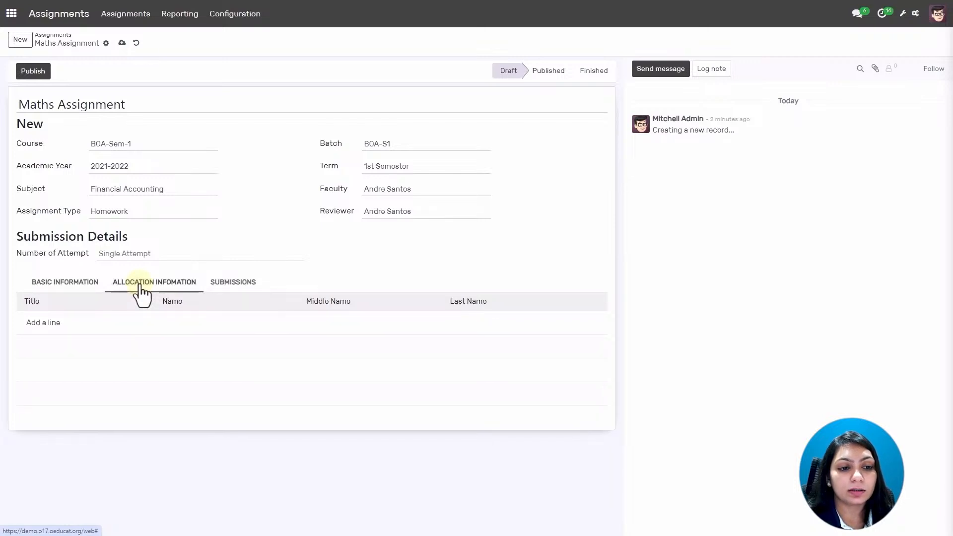
Allocate all four listed students to the Maths Assignment and publish it as GA0021.
click(47, 323)
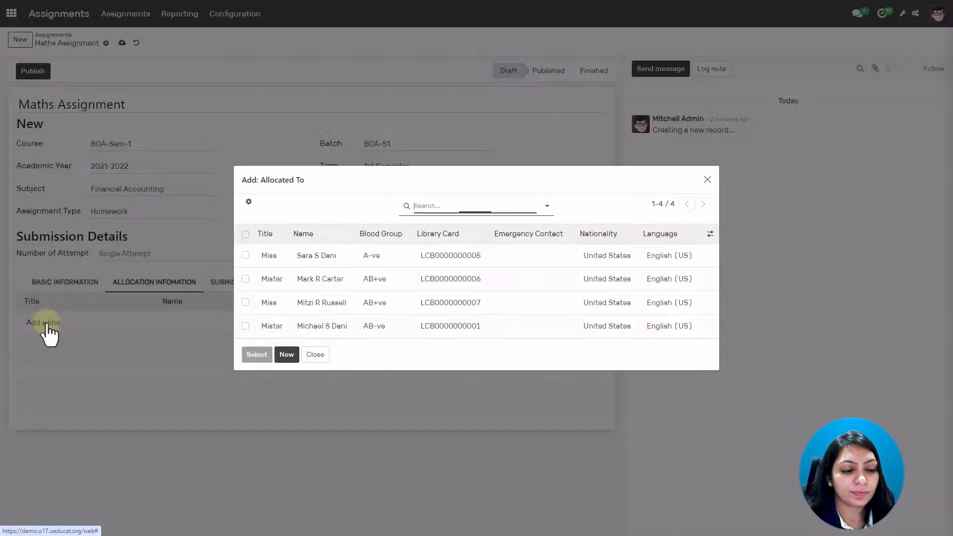
click(246, 255)
click(246, 279)
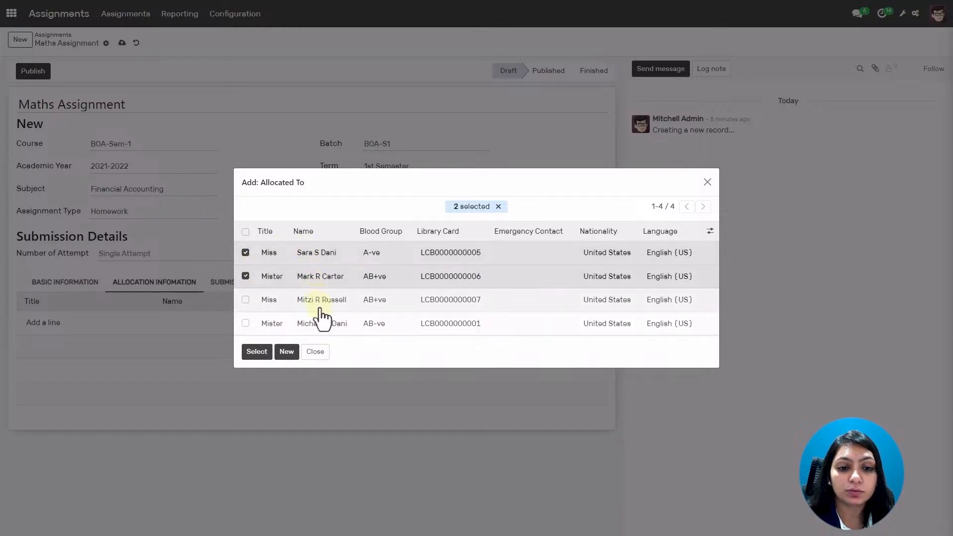
click(245, 300)
click(246, 323)
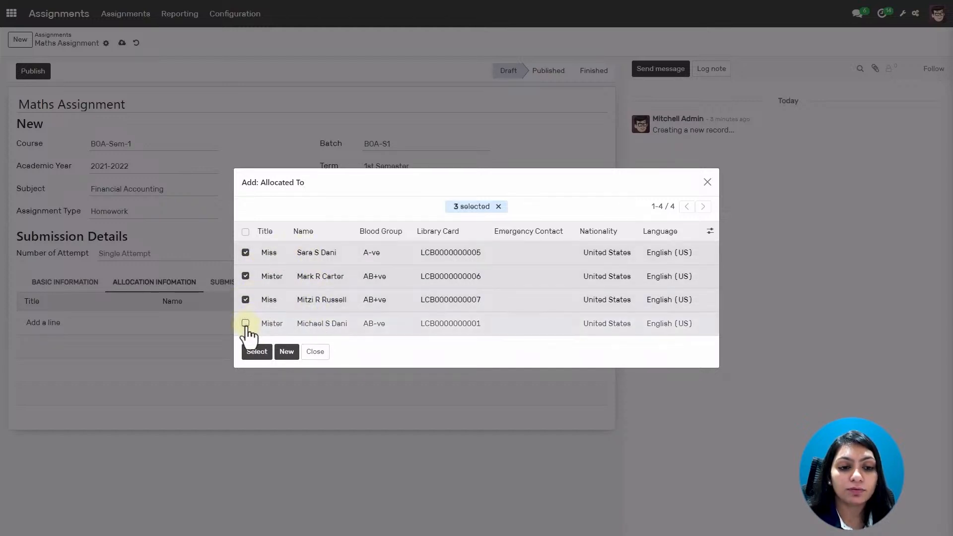
click(255, 353)
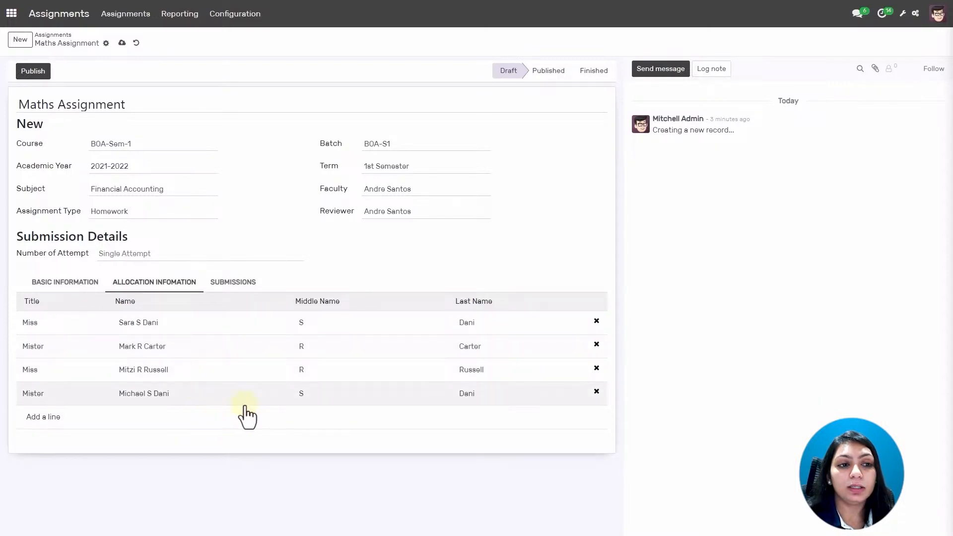
click(25, 72)
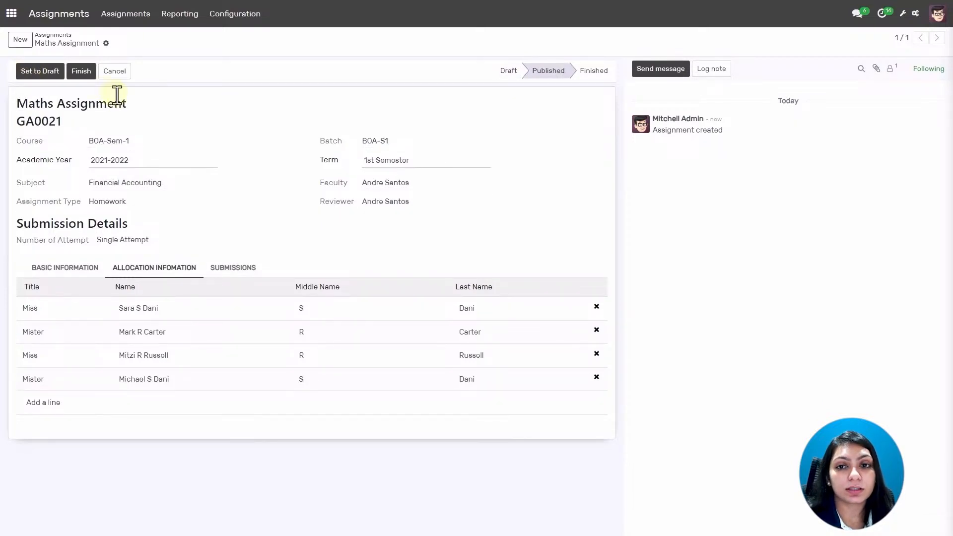
click(11, 15)
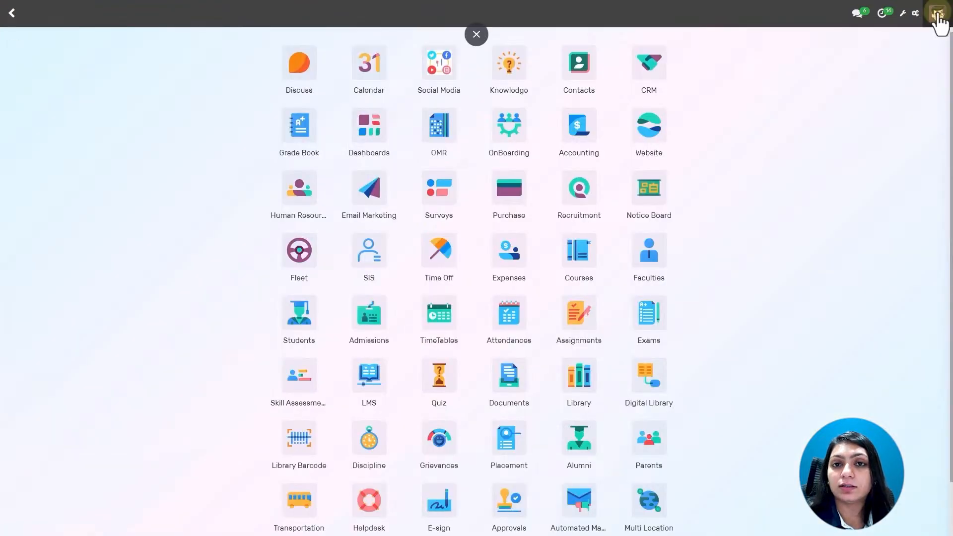
Log out of the admin account and sign in with the student's email and password.
click(938, 15)
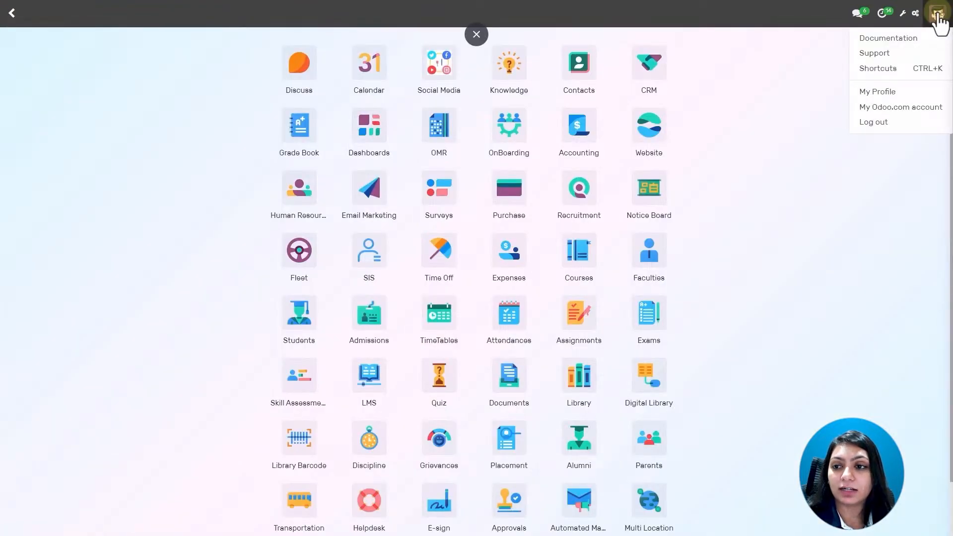
click(882, 125)
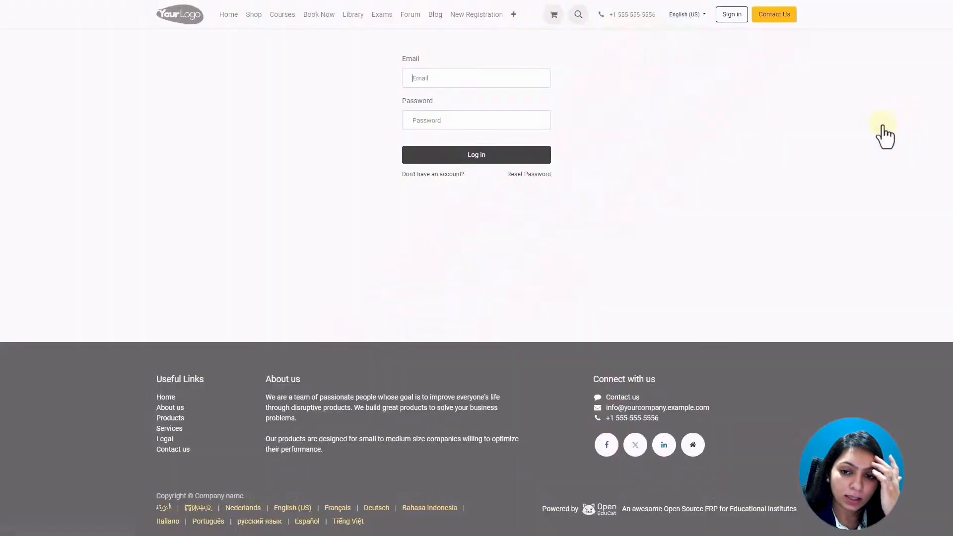
click(443, 75)
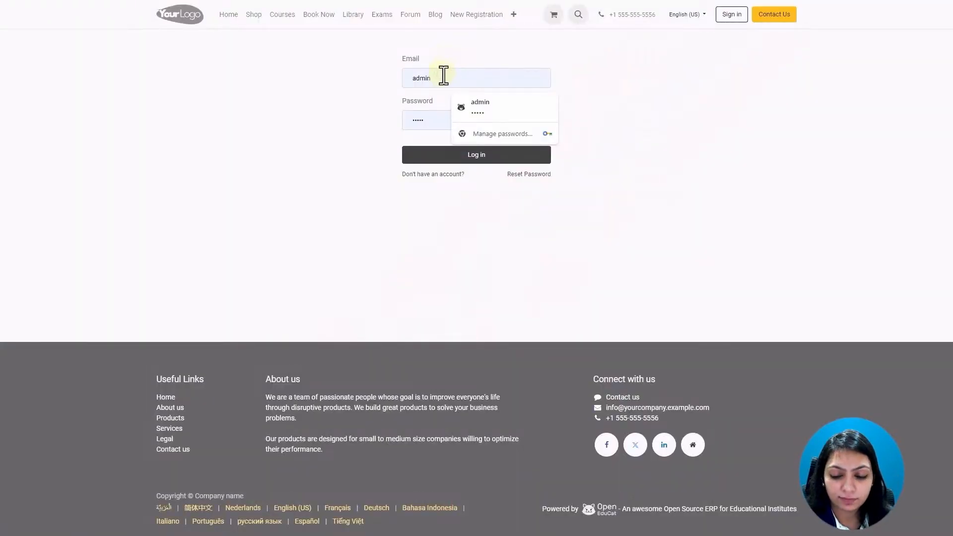
key(BackSpace)
key(BackSpace)
key(BackSpace)
key(BackSpace)
key(BackSpace)
text(stud)
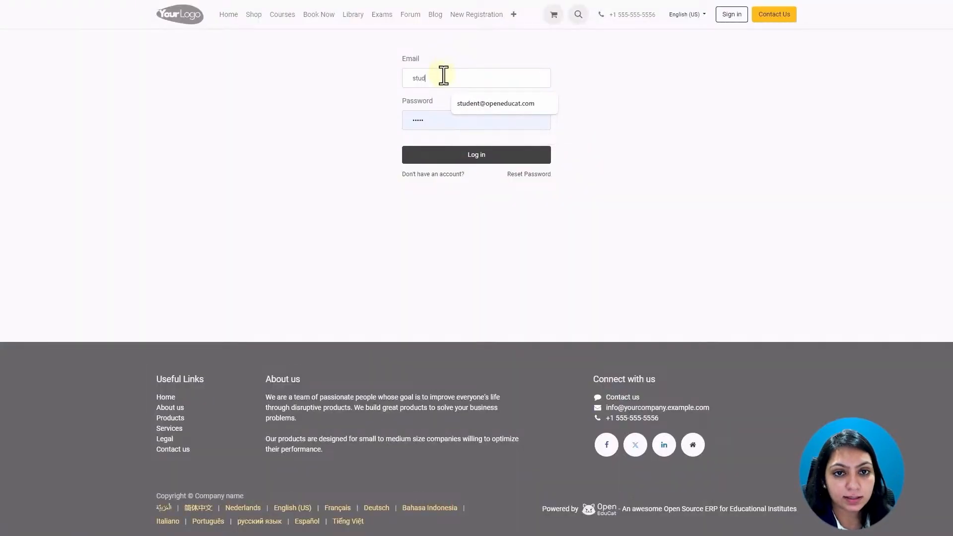
key(Down)
key(Return)
click(450, 115)
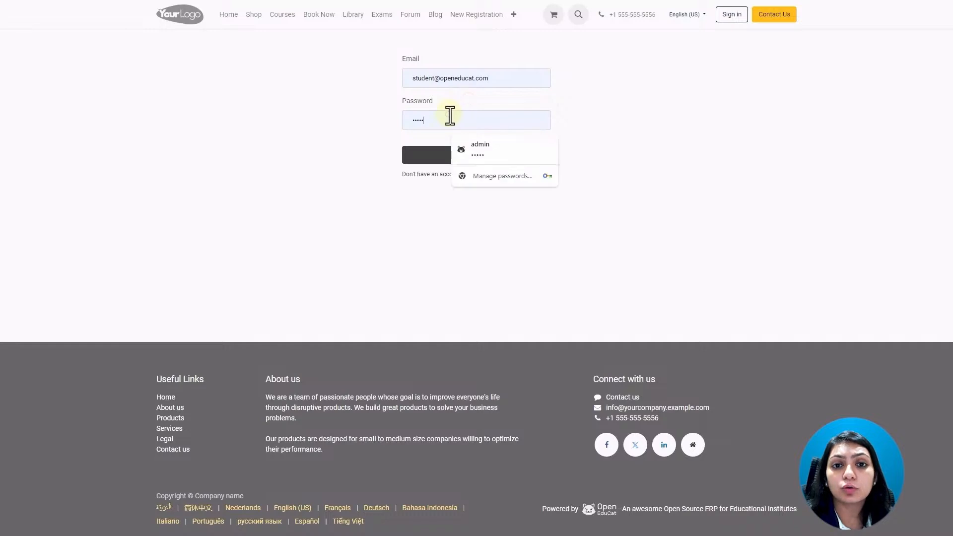
key(BackSpace)
key(BackSpace)
key(BackSpace)
key(BackSpace)
key(BackSpace)
text(student)
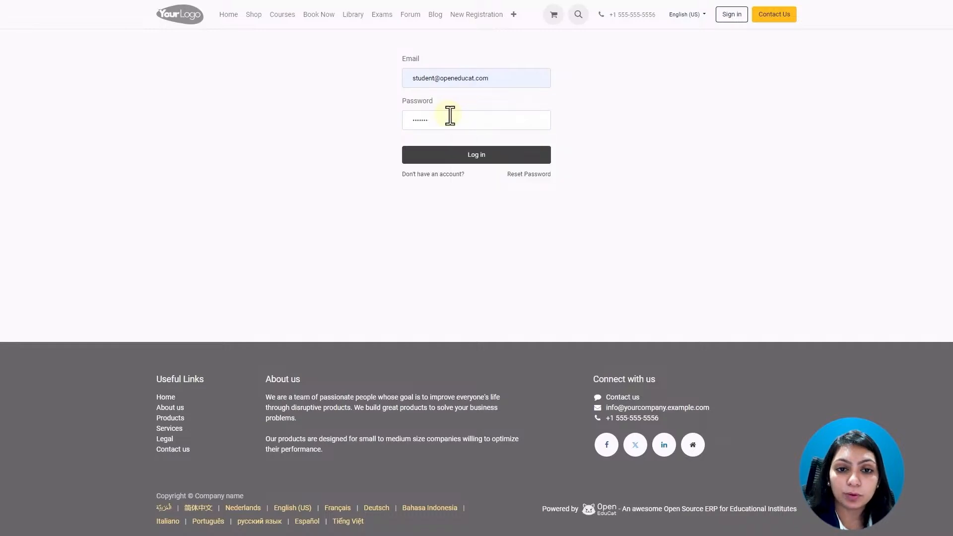
click(462, 156)
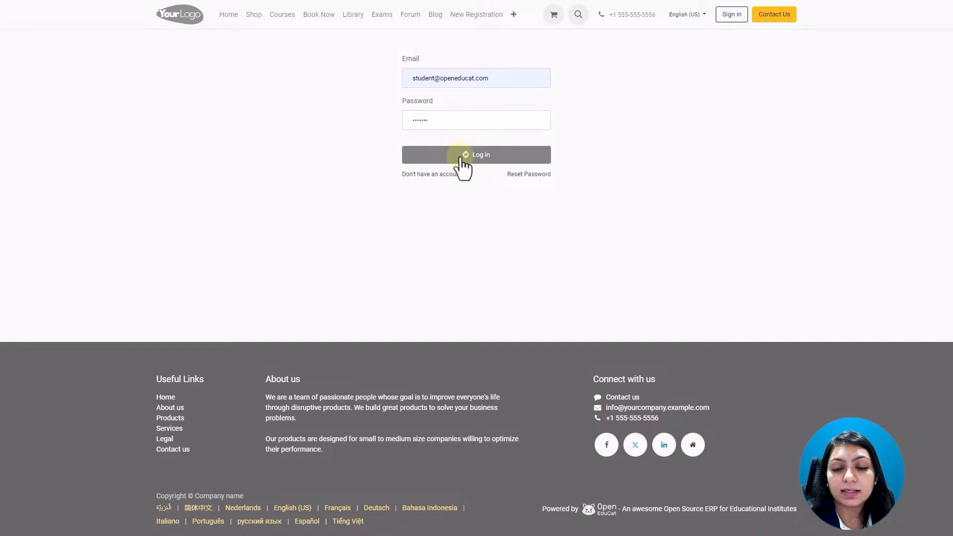
scroll(479, 223, down, 4)
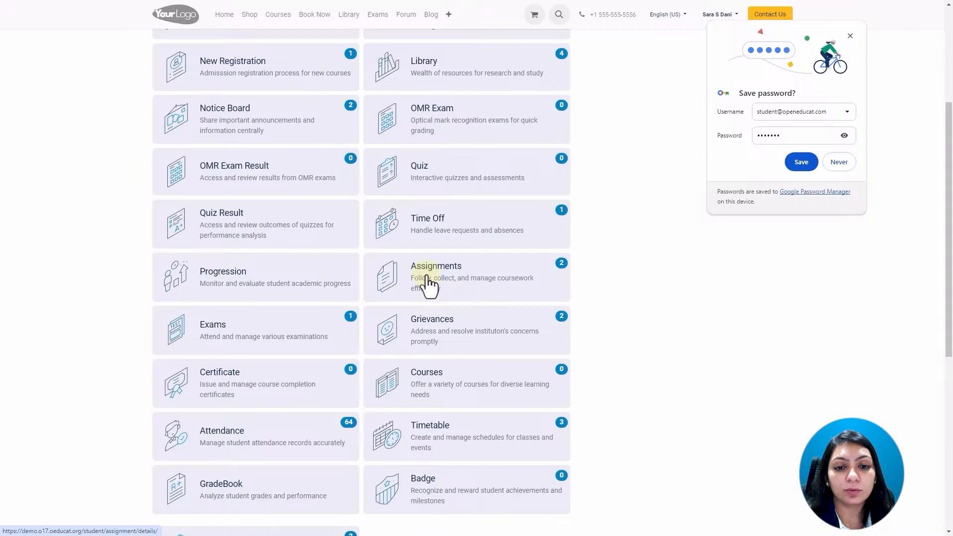
Open the student's Assignments, decline saving the password, and open the Maths Assignment submission form.
click(427, 278)
click(844, 165)
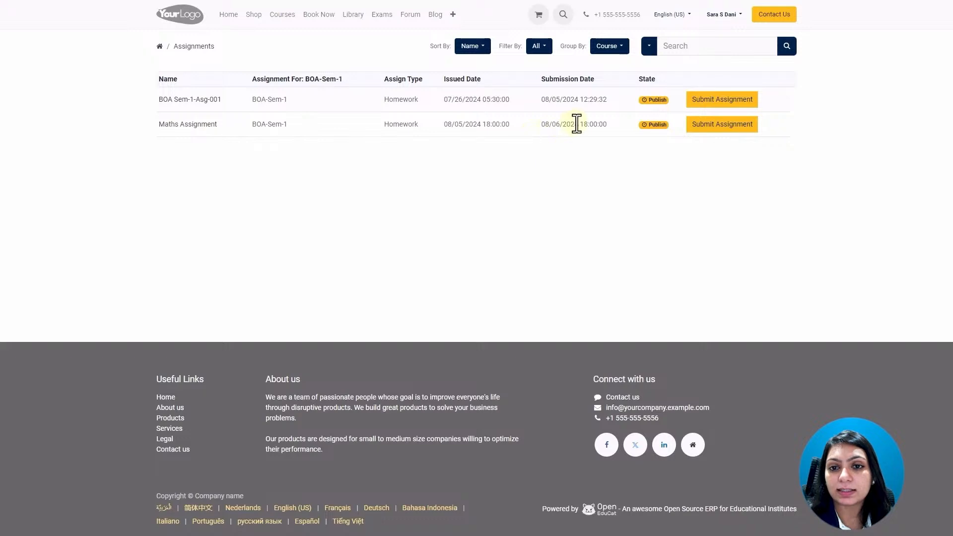
click(715, 130)
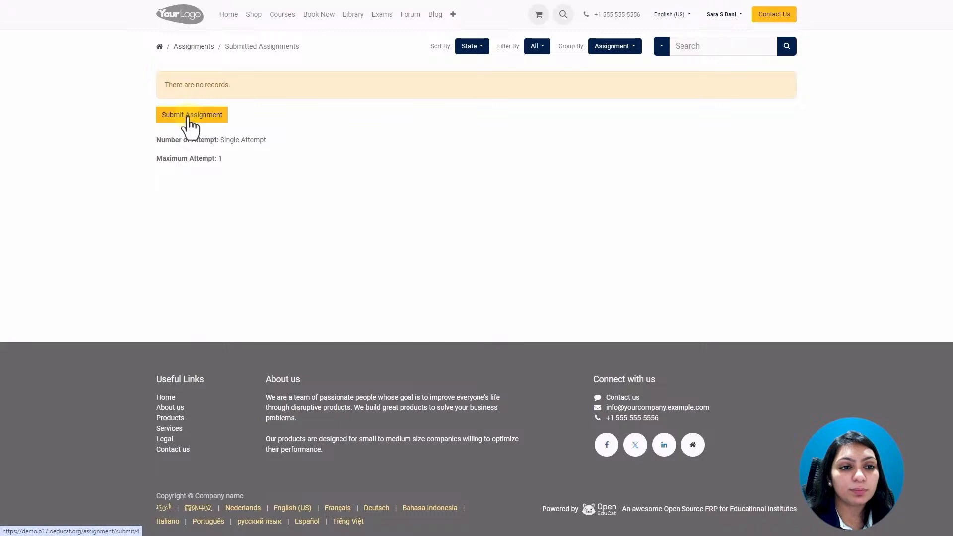
click(192, 115)
Attach the file 2.jpg to the Maths Assignment submission.
click(239, 164)
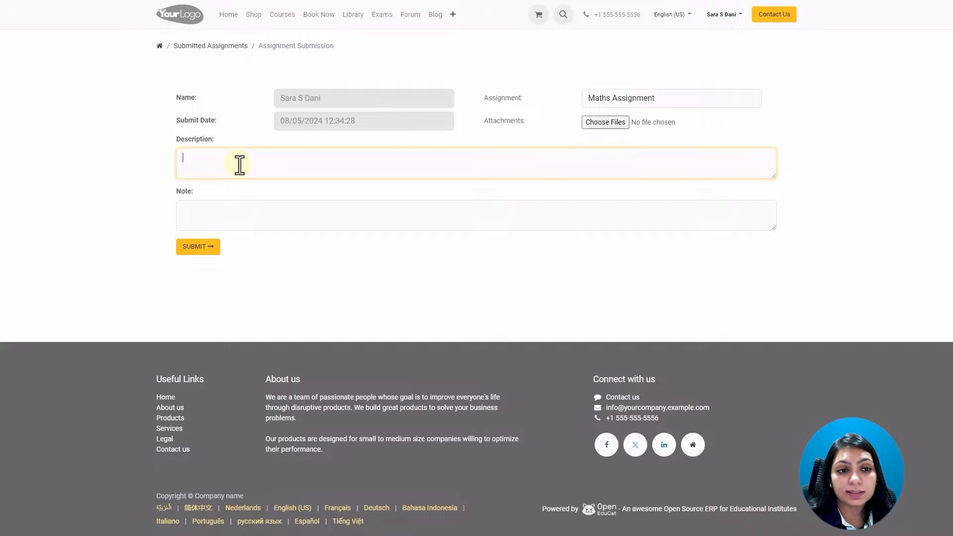
click(604, 123)
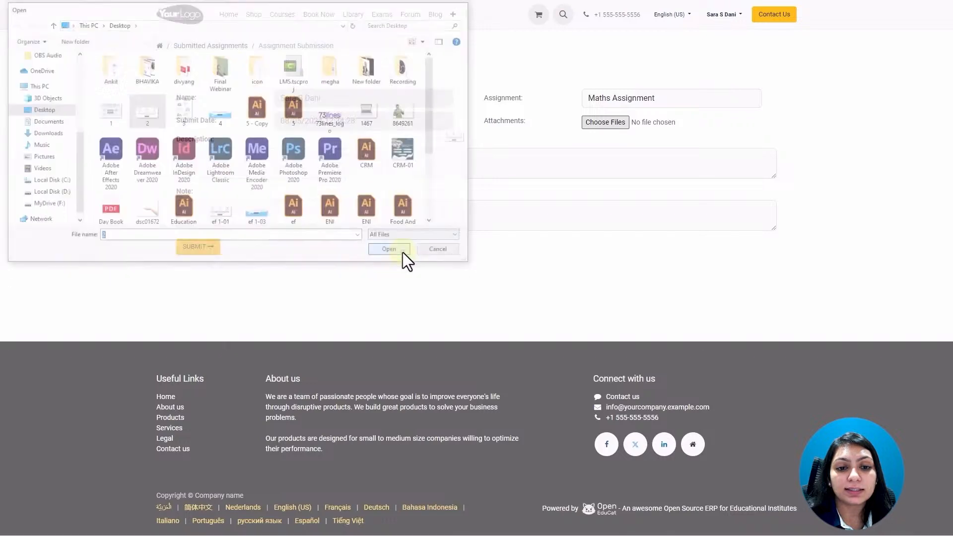
click(403, 253)
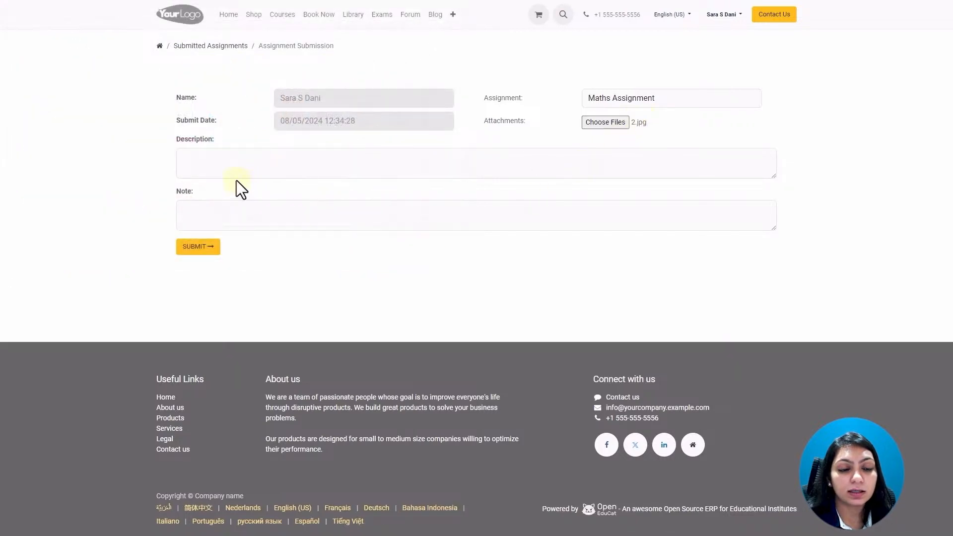
click(219, 170)
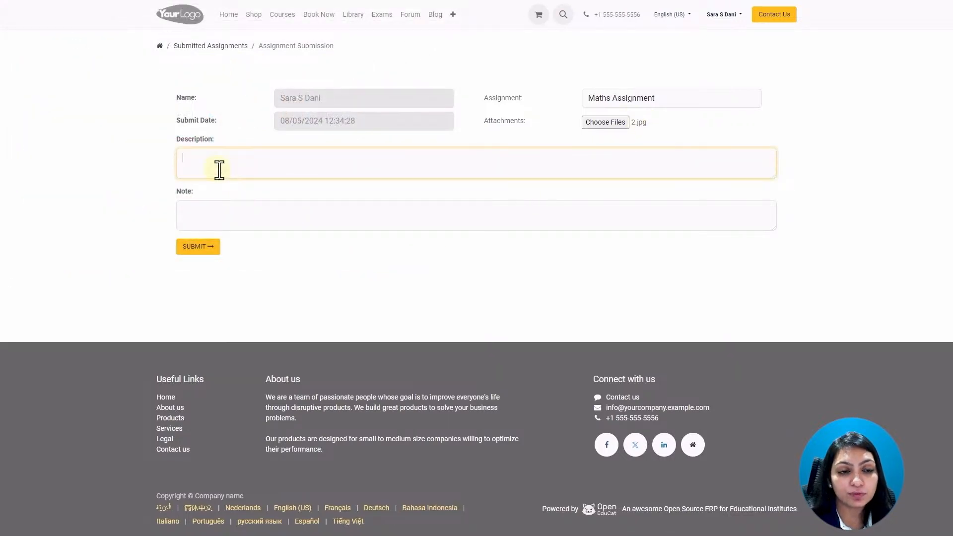
click(215, 213)
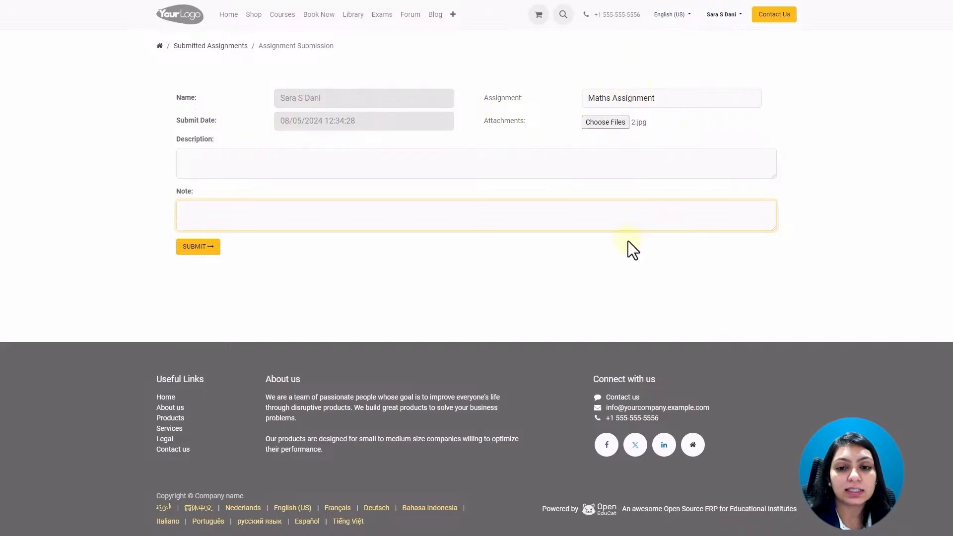
click(205, 247)
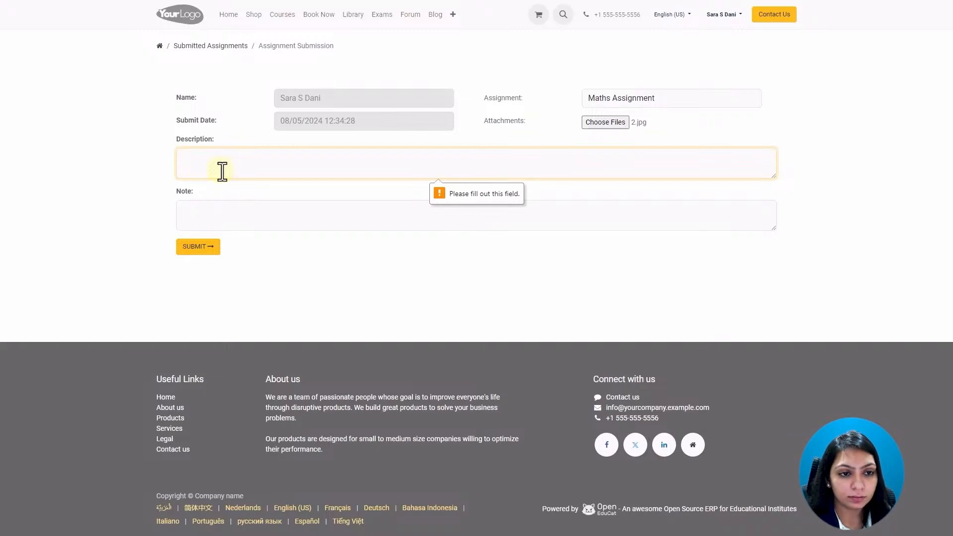
Enter description 'Please go through attachment' and note 'abc', then submit the assignment.
text(Please go through attachment)
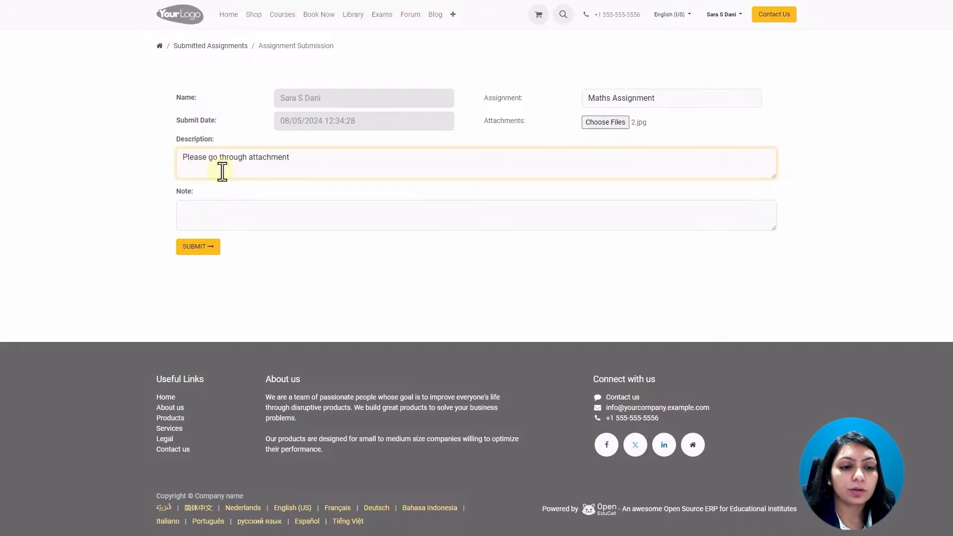
click(215, 222)
text(ab)
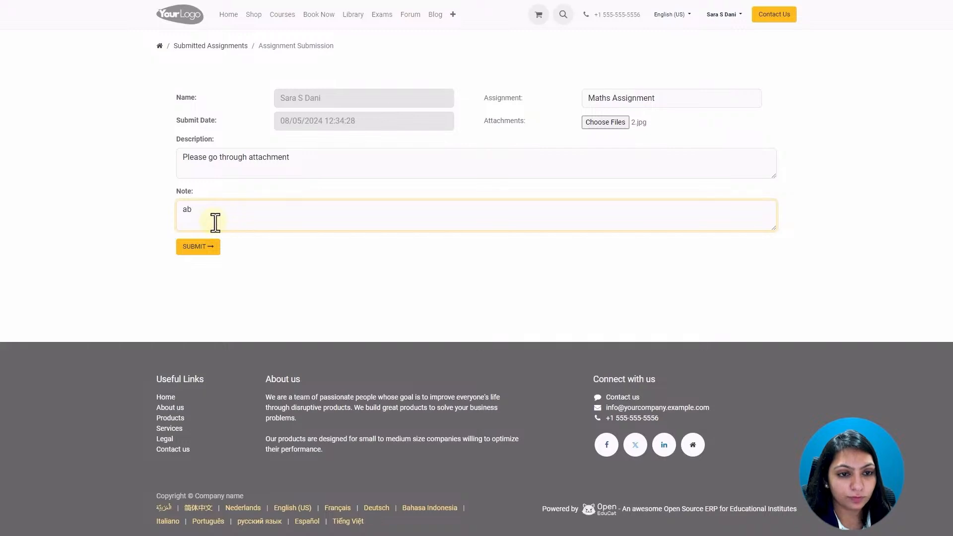
text(c)
click(202, 248)
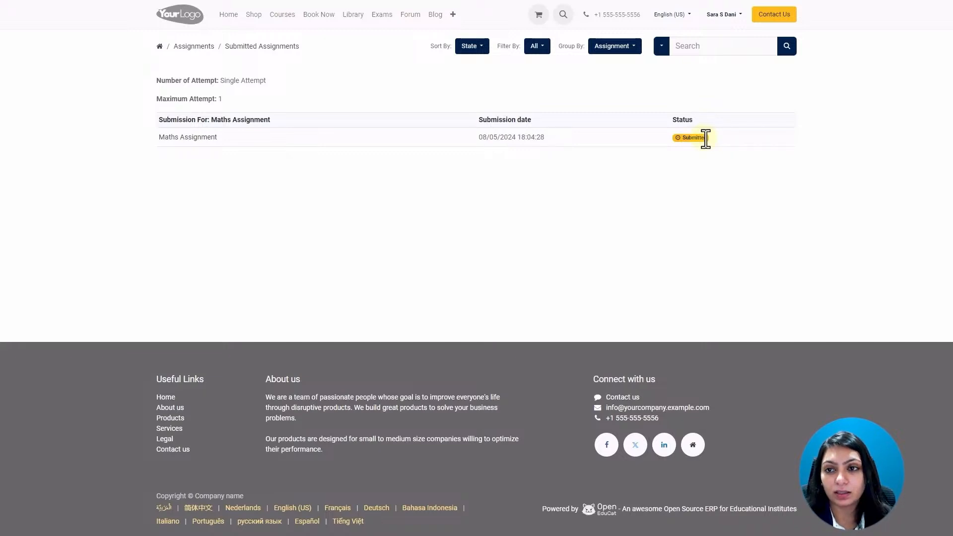
Log out of the student portal and sign in with the faculty account's email and password.
click(744, 19)
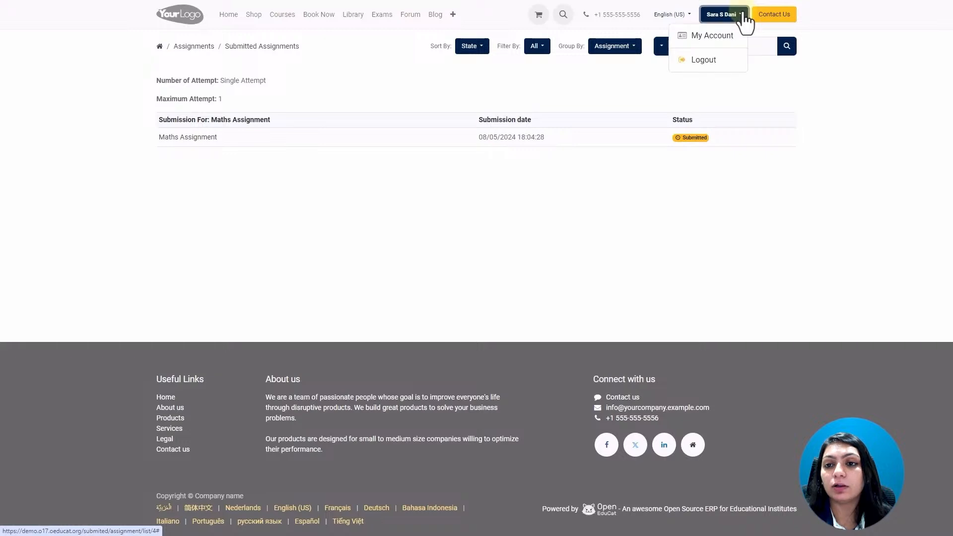
click(720, 62)
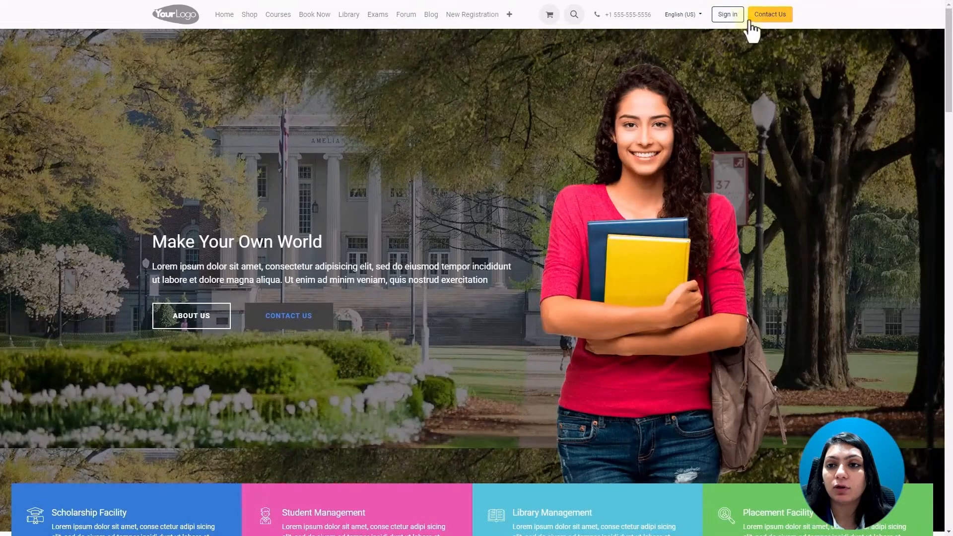
click(732, 16)
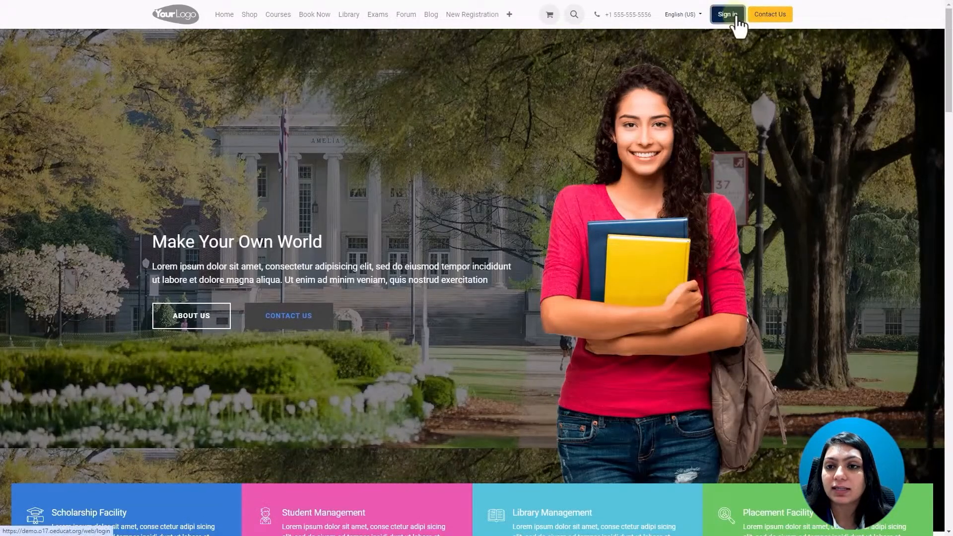
click(483, 82)
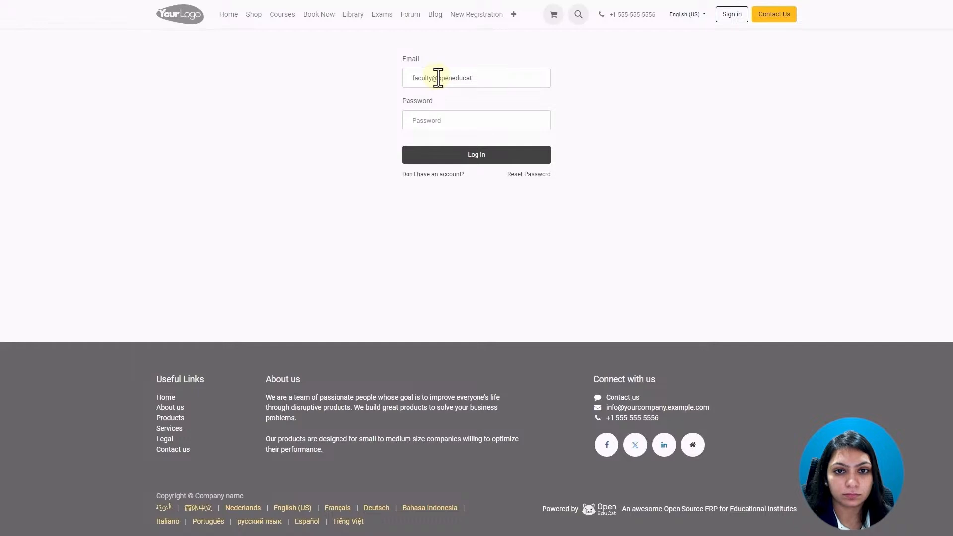
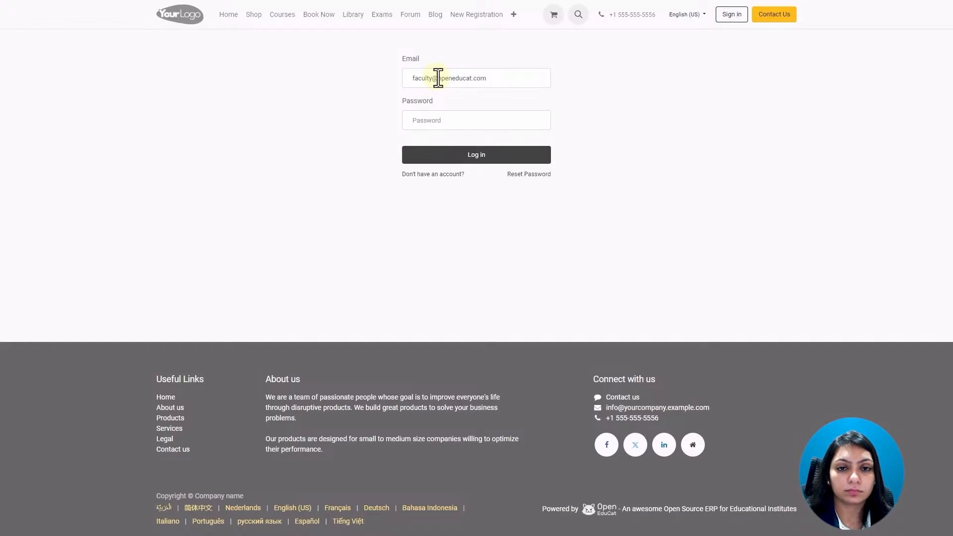
click(440, 119)
text(f)
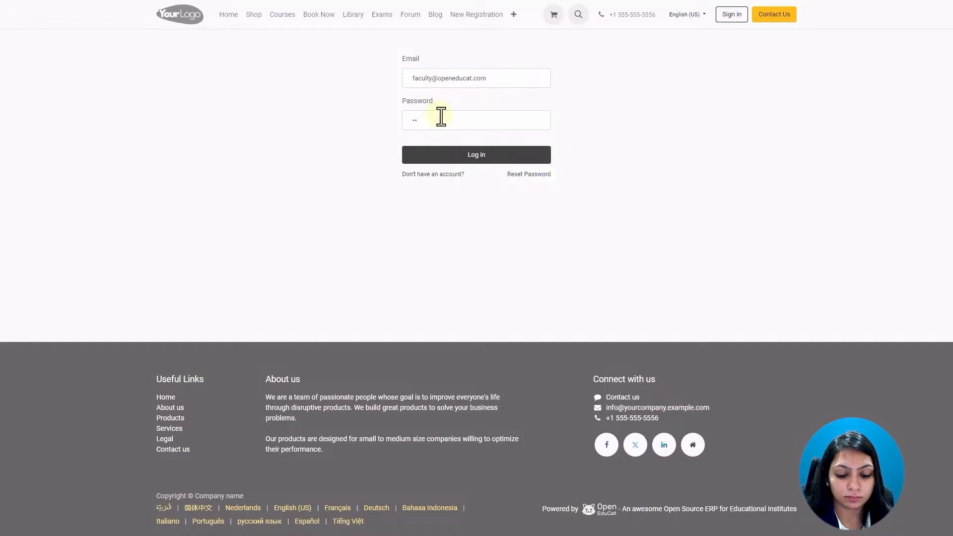
text(aculty)
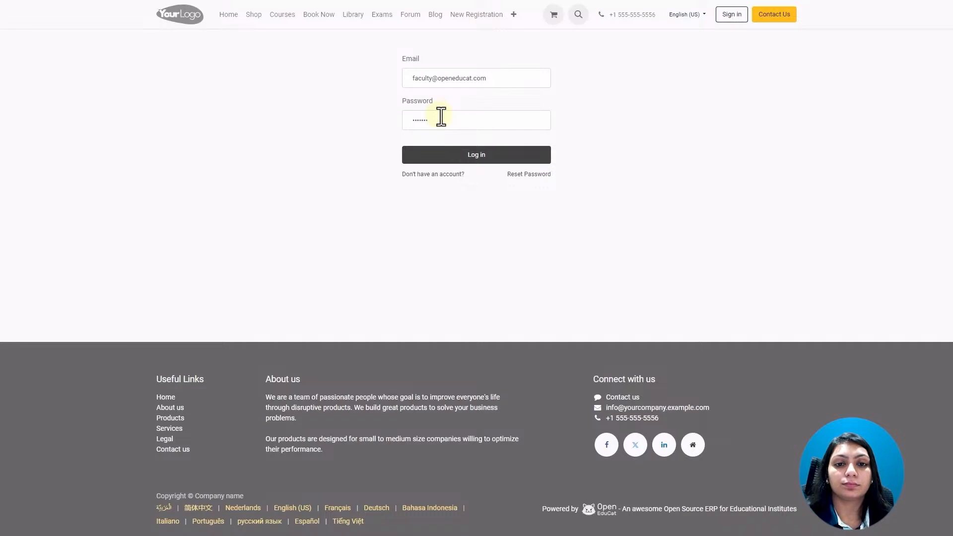
click(457, 156)
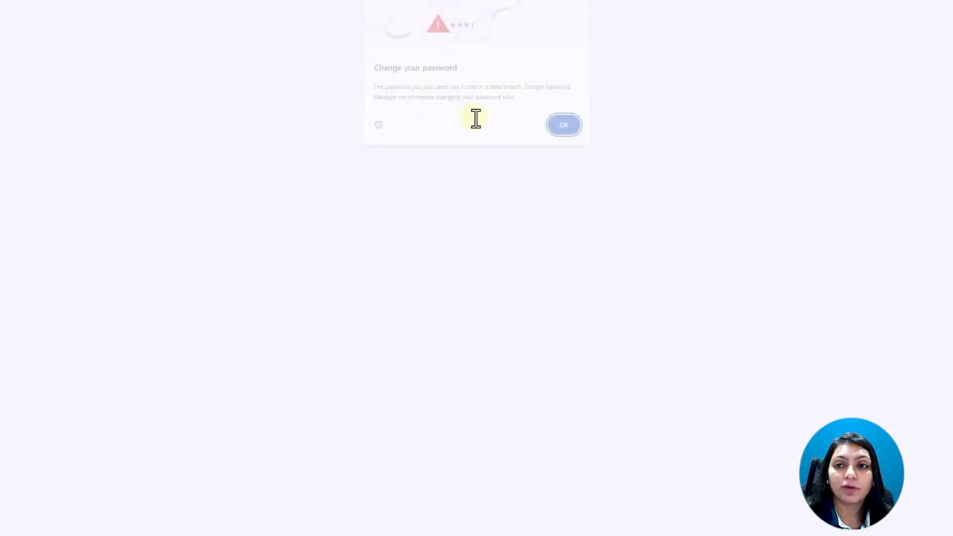
click(566, 128)
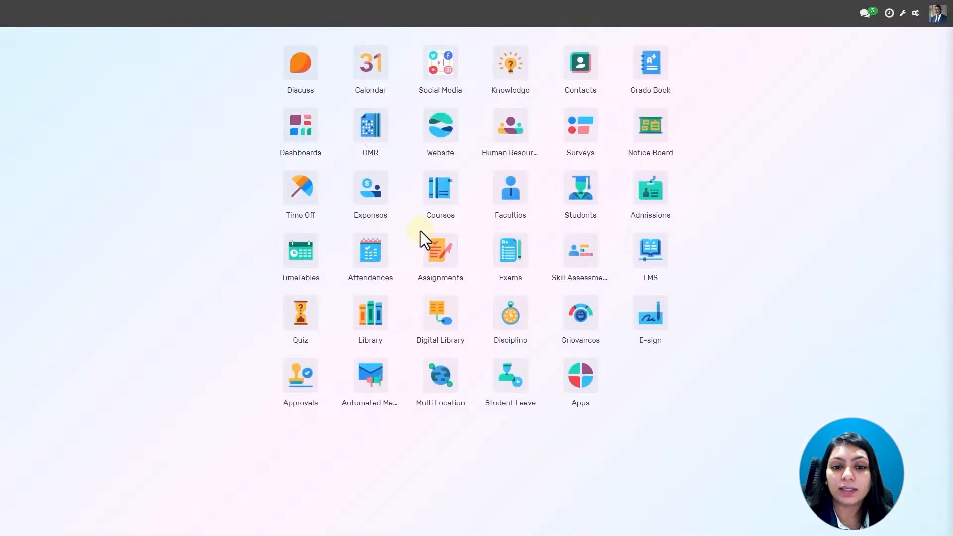
In the Assignments app's Assignment Submissions list, open the student's Maths Assignment submission.
click(448, 252)
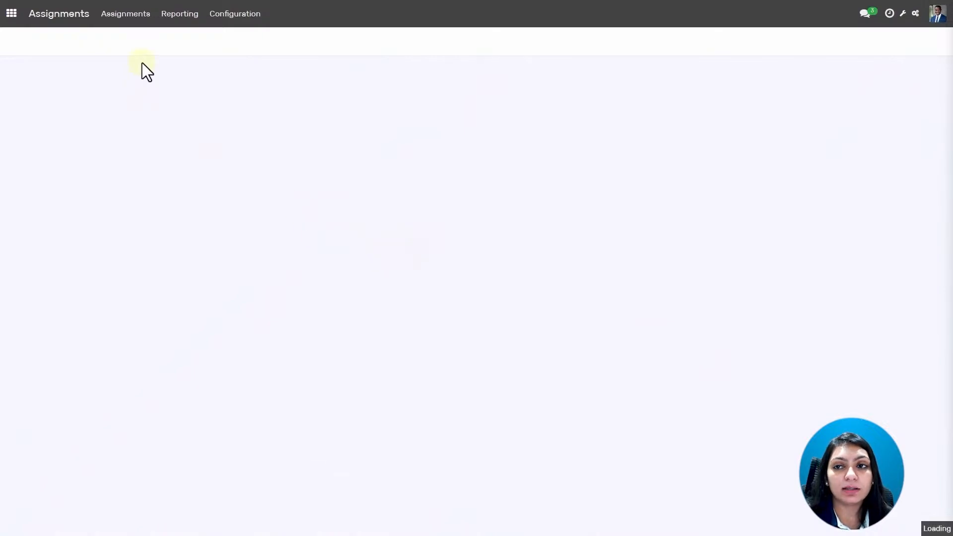
click(125, 14)
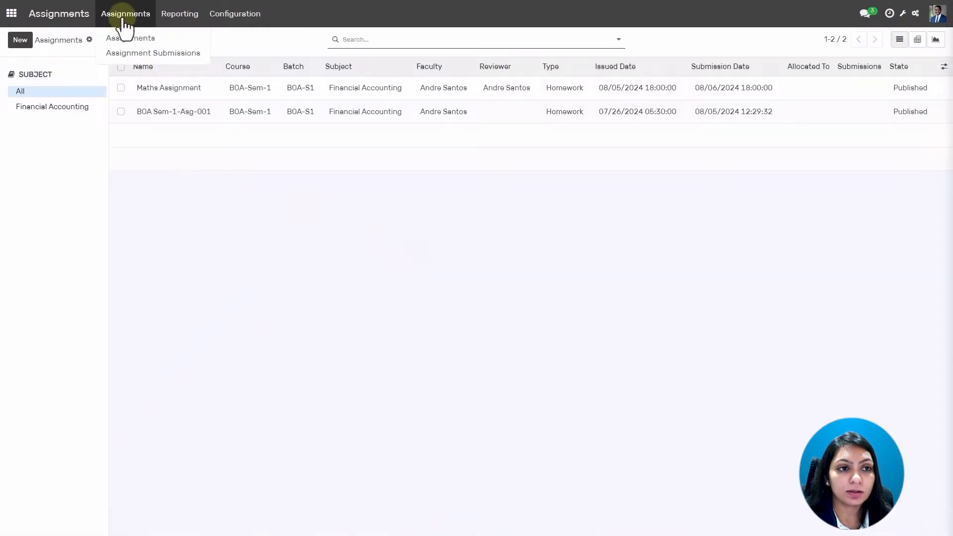
click(127, 53)
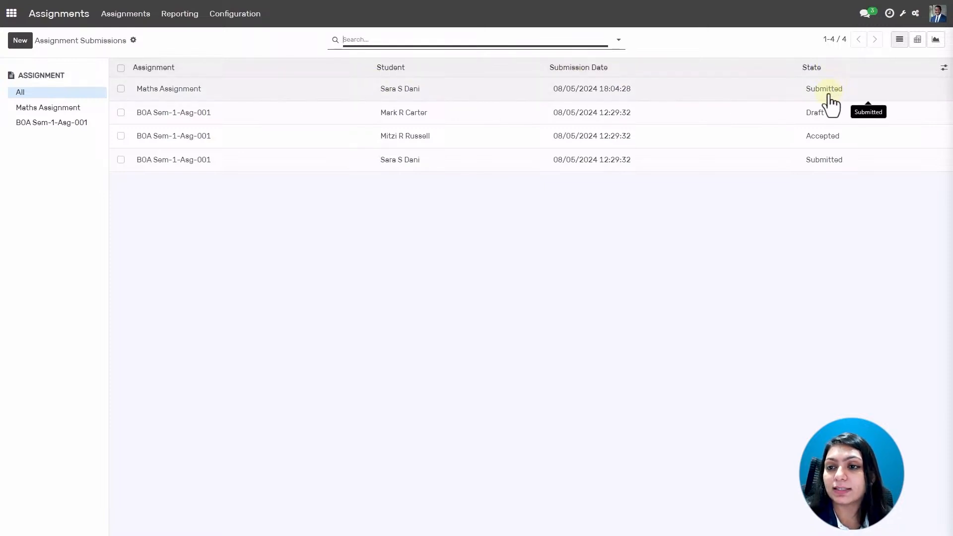
click(338, 93)
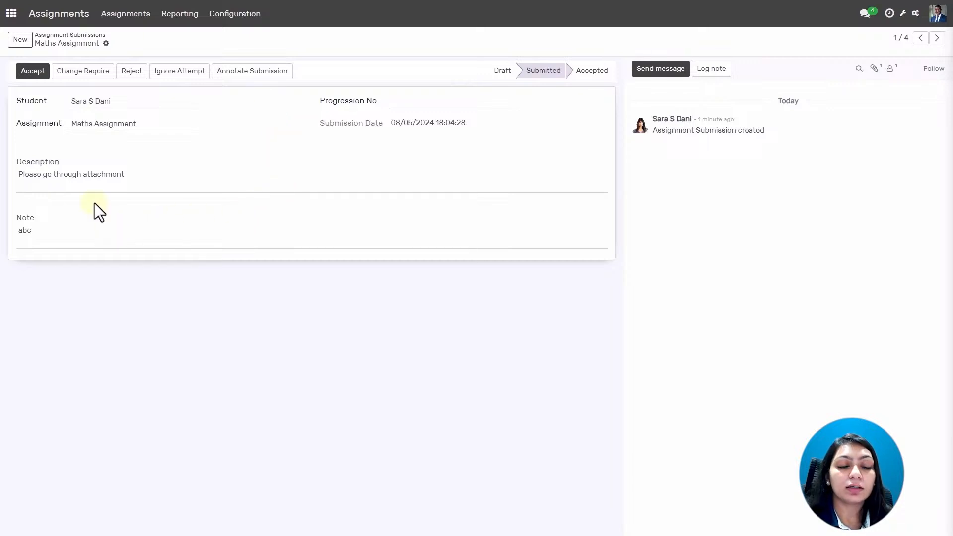
Accept the Maths Assignment submission, check the Reporting menu, and return to the Assignments list.
click(31, 72)
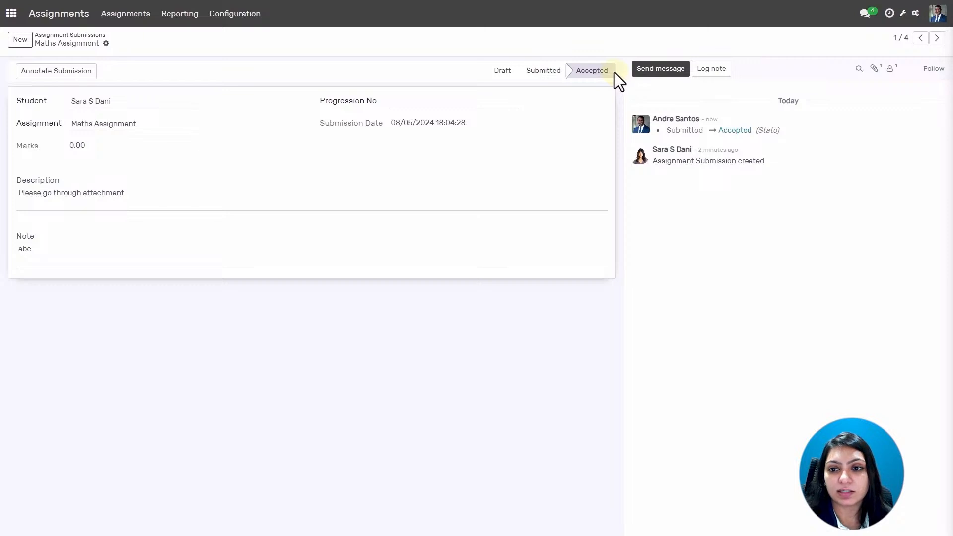
mouse_move(802, 139)
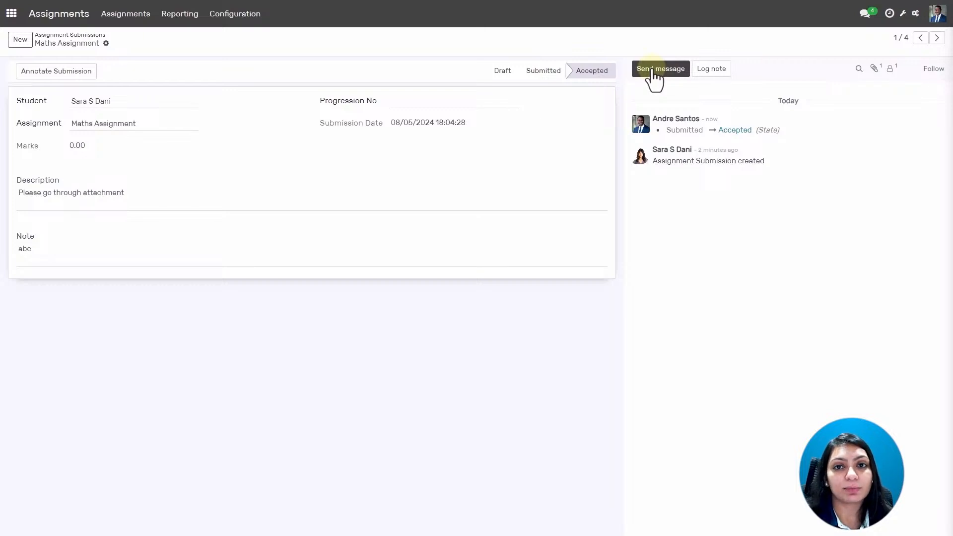
click(182, 15)
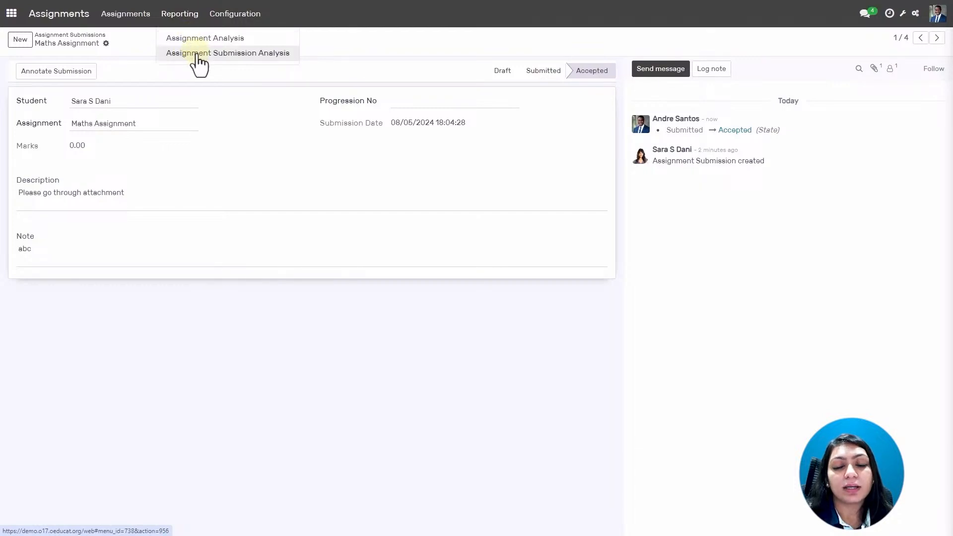
click(31, 20)
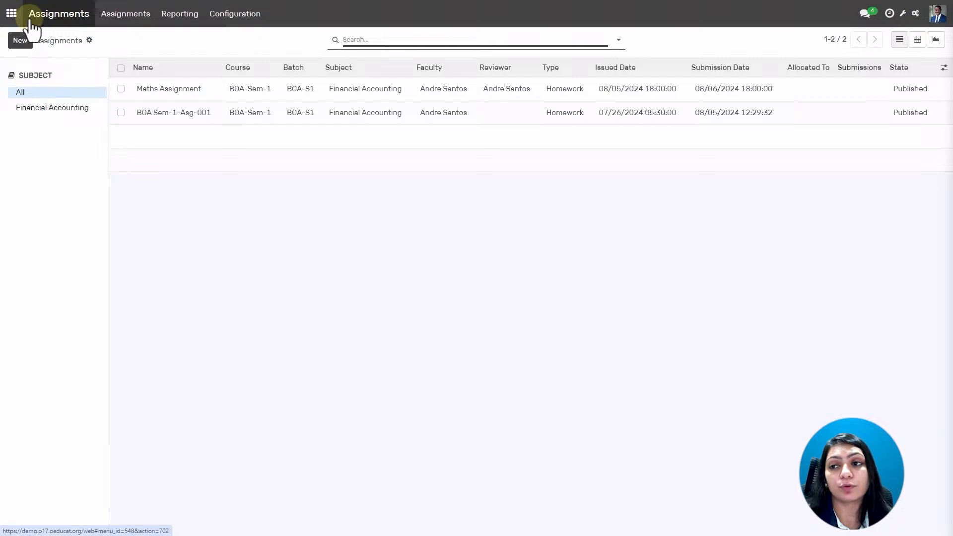
Log out of the faculty account and log back in as the administrator.
click(13, 18)
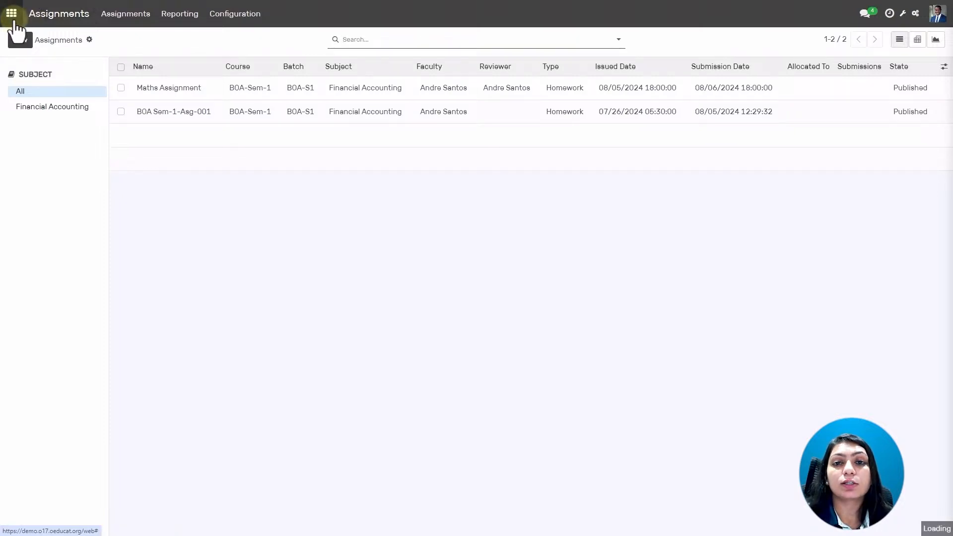
click(937, 14)
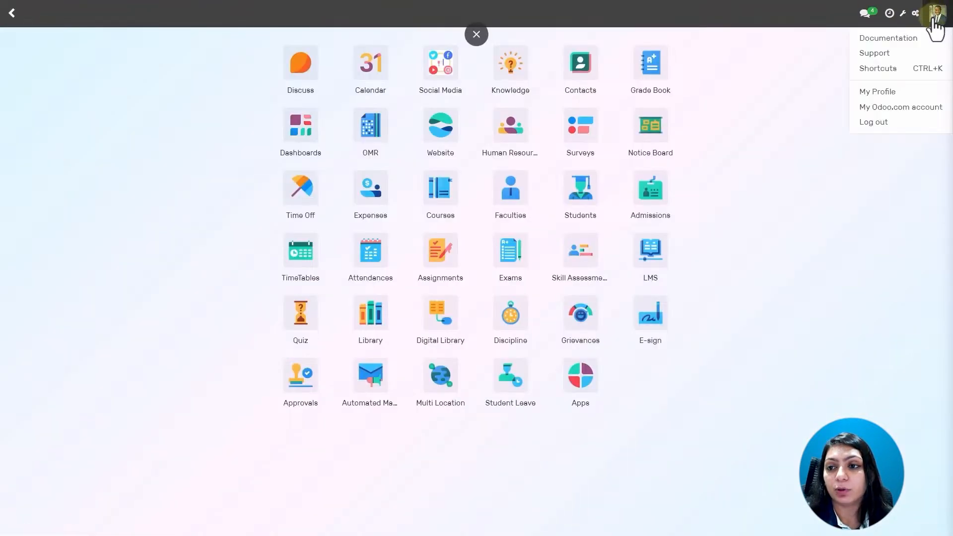
click(899, 121)
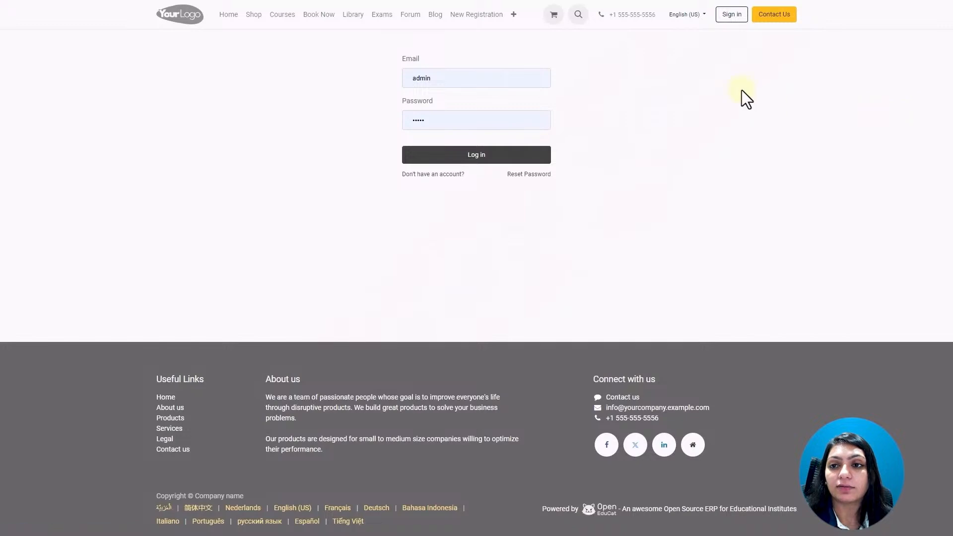
click(441, 157)
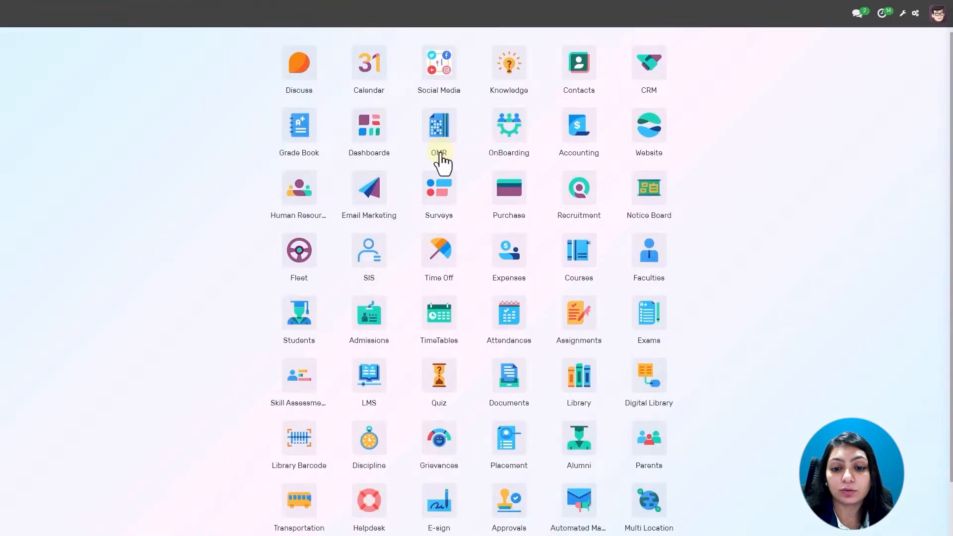
scroll(621, 211, down, 2)
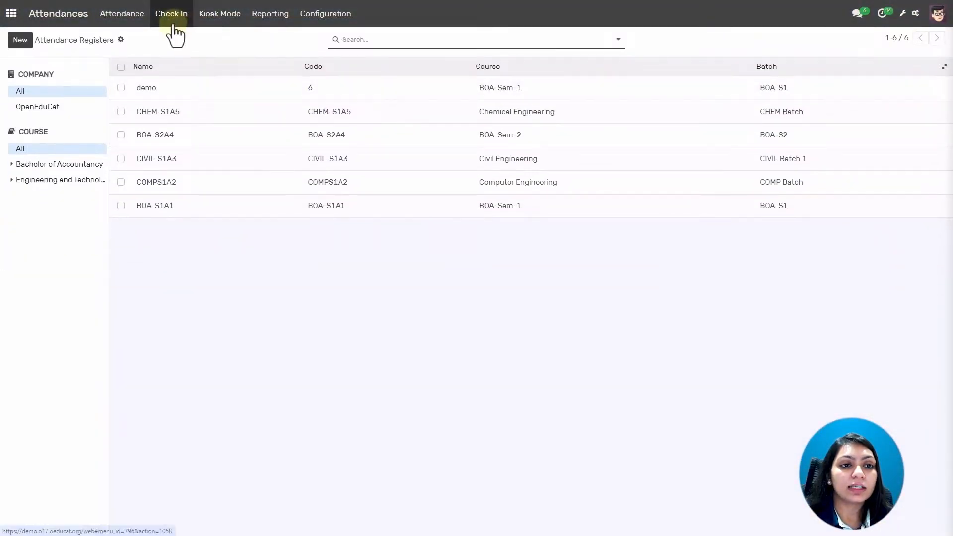
click(213, 20)
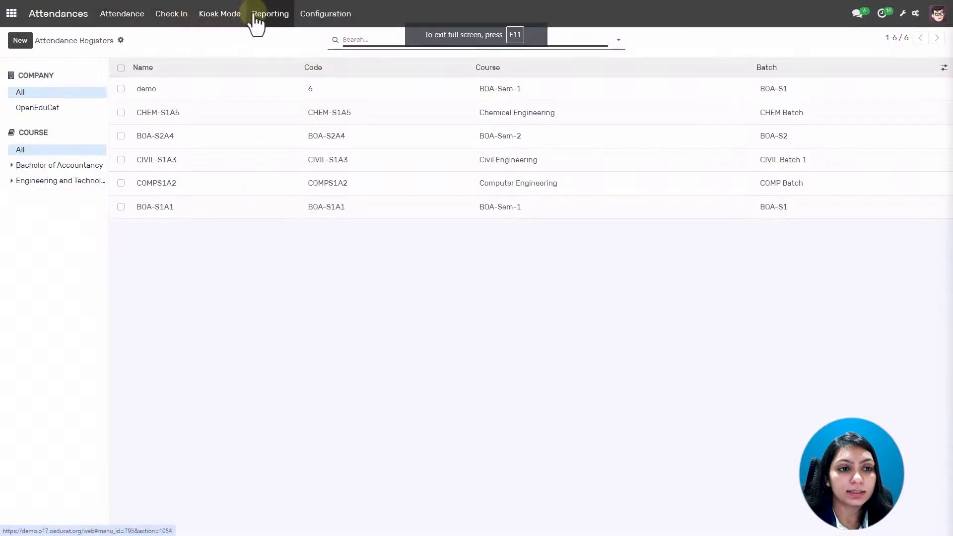
click(11, 14)
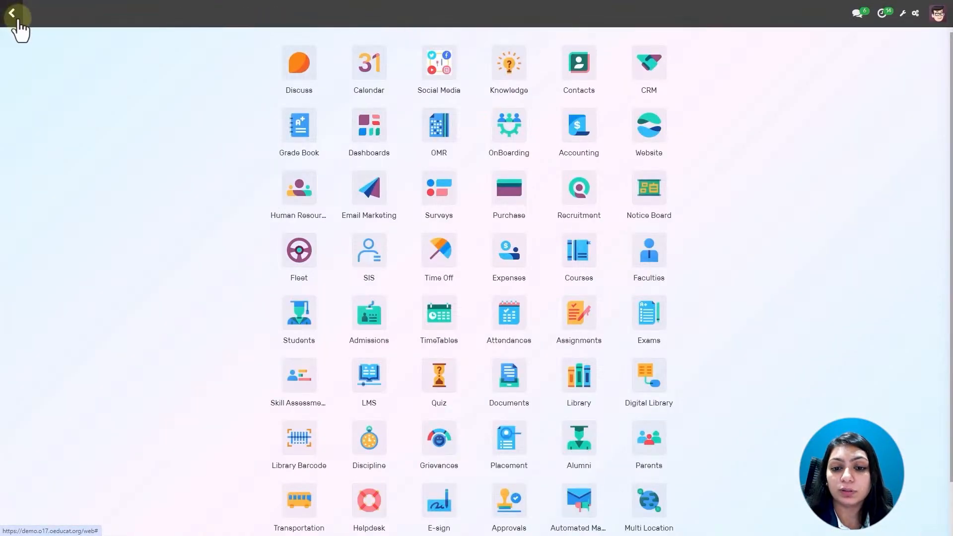
Bring up the TimeTables August 2024 sessions calendar and its Configuration menu.
click(514, 317)
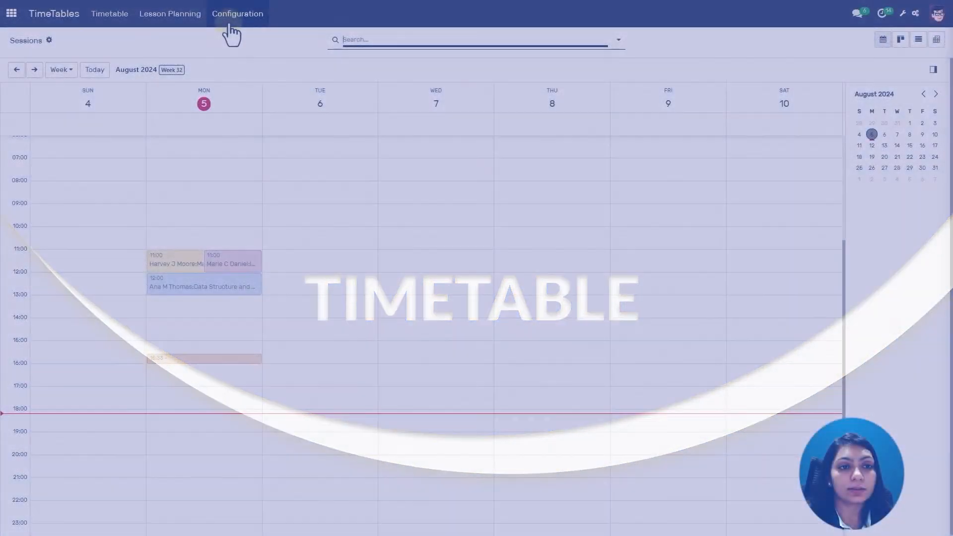
click(238, 14)
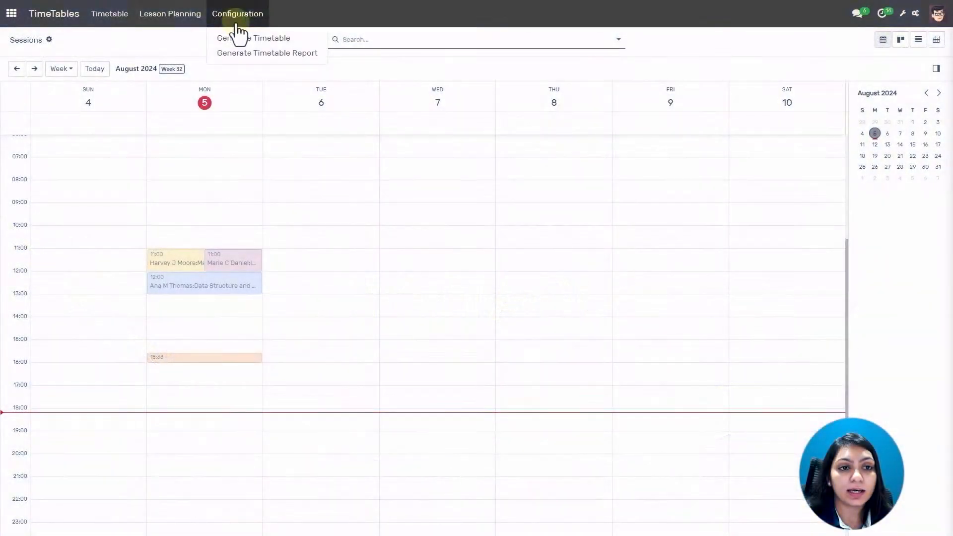
Start Generate Sessions for course BOA-Sem-1, batch BOA-S1, ending 08/10/2024.
click(240, 40)
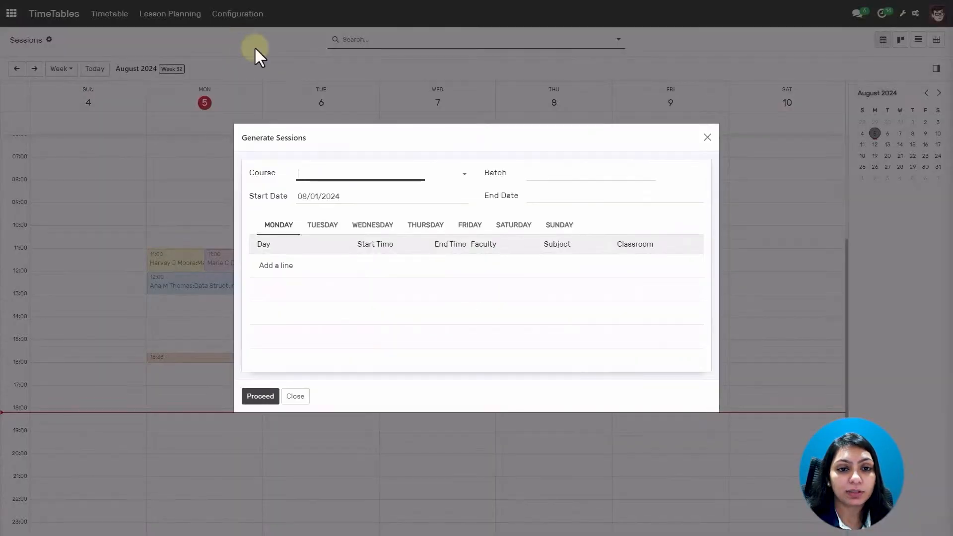
click(396, 171)
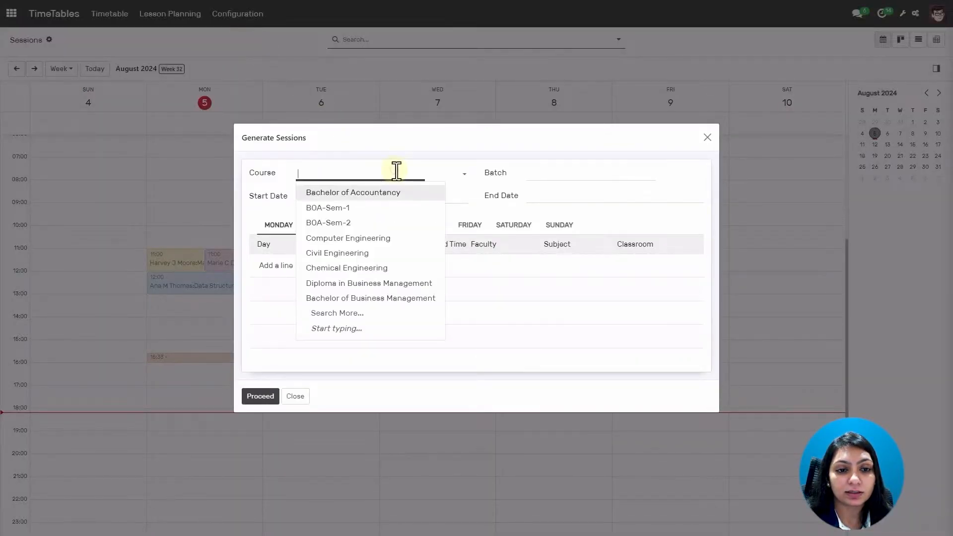
click(370, 193)
click(548, 174)
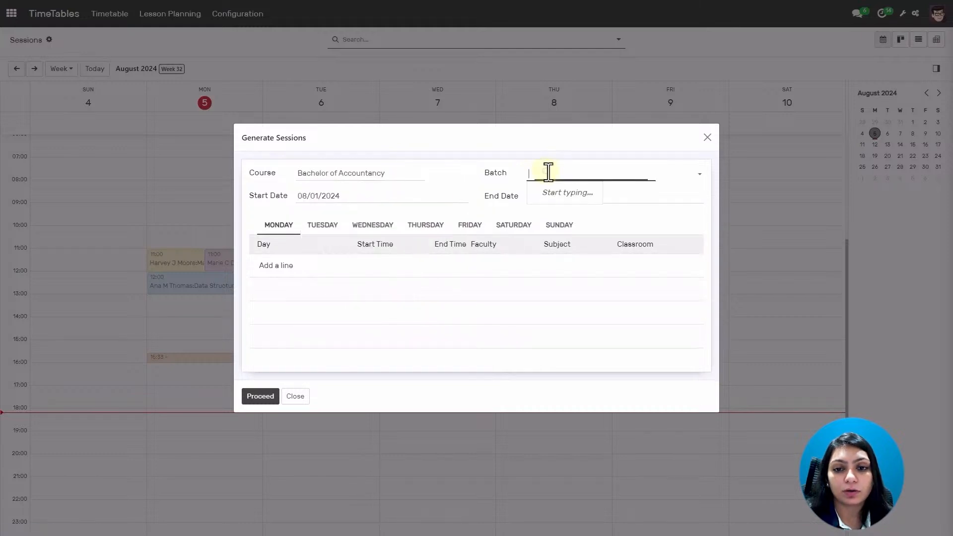
click(398, 174)
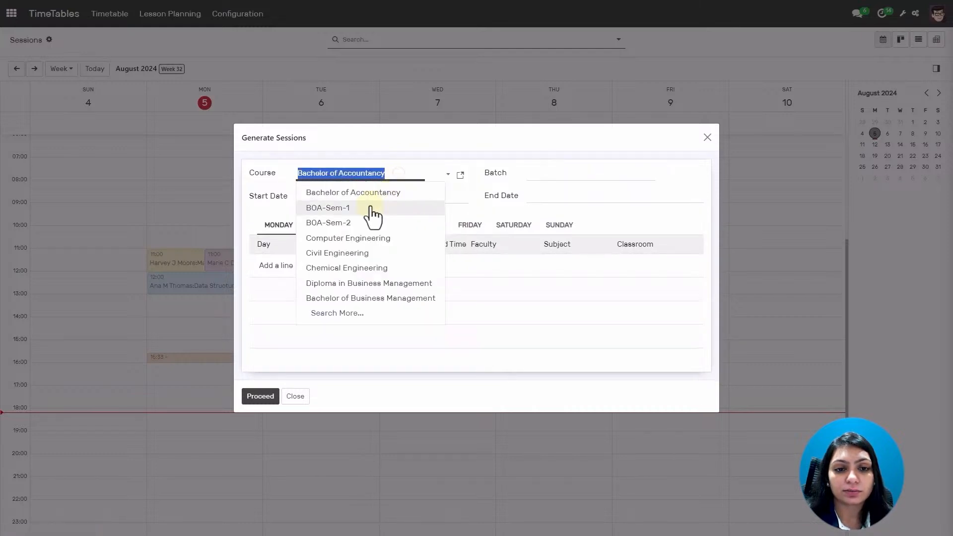
click(372, 209)
click(538, 172)
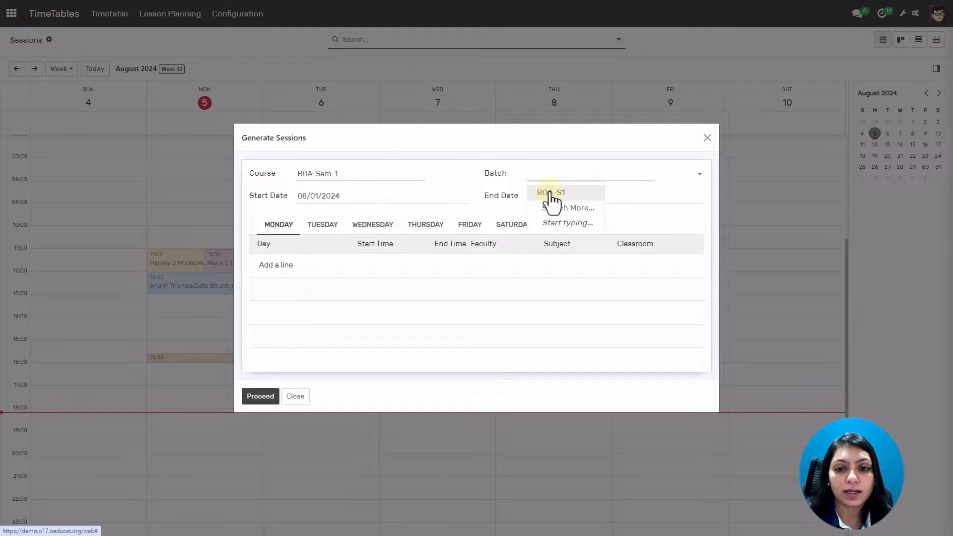
click(551, 193)
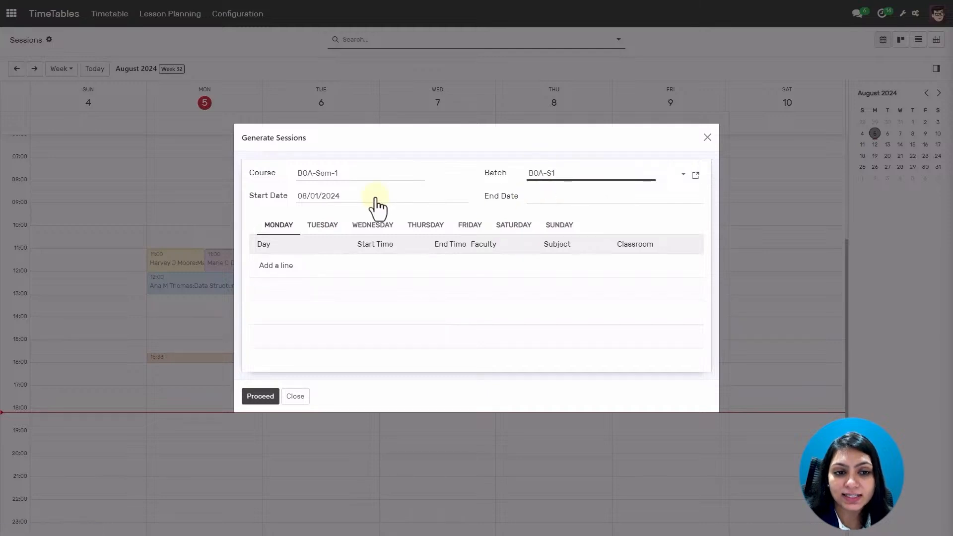
click(543, 199)
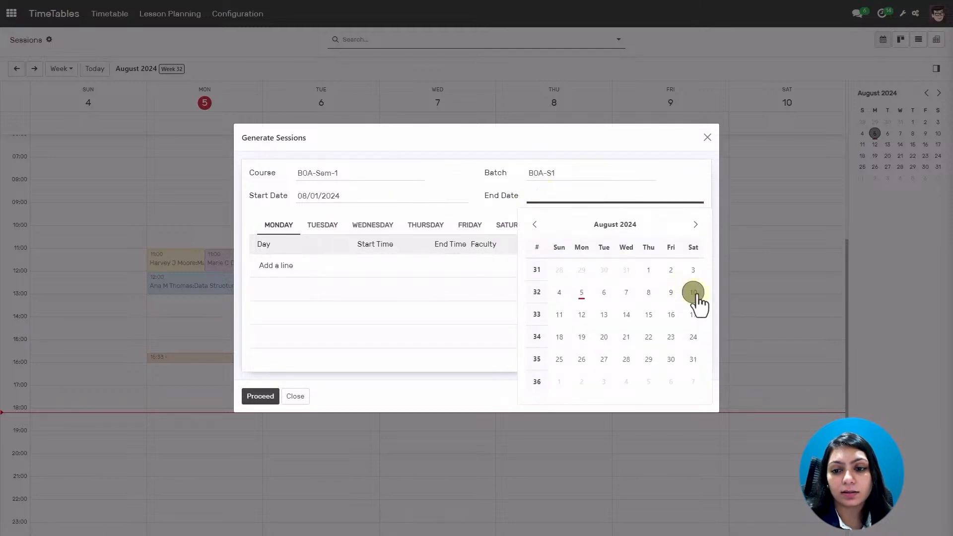
click(696, 297)
Add a Monday session line running from 10:00 to 11:00.
click(287, 265)
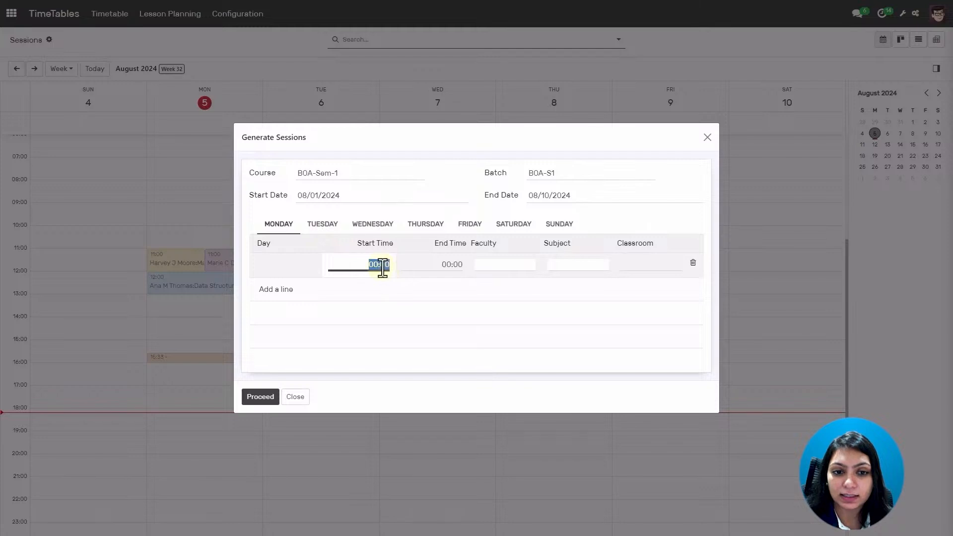
text(10)
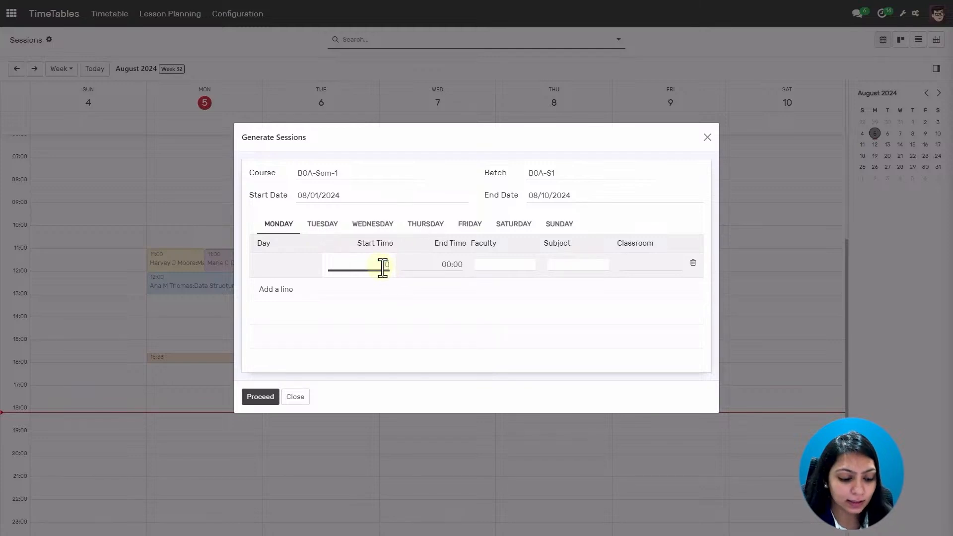
key(Tab)
text(11)
key(Tab)
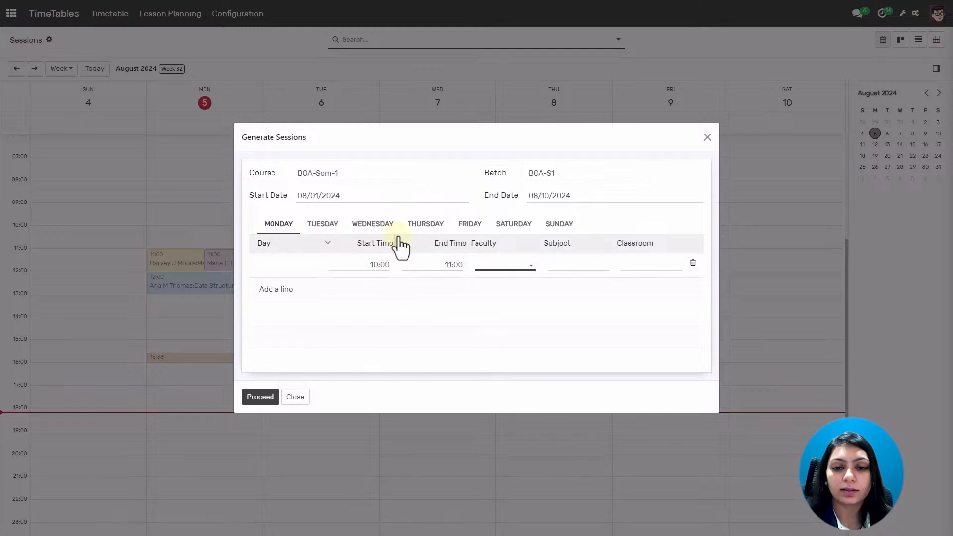
Assign the first faculty member and Financial Accounting subject, then generate the sessions.
click(506, 263)
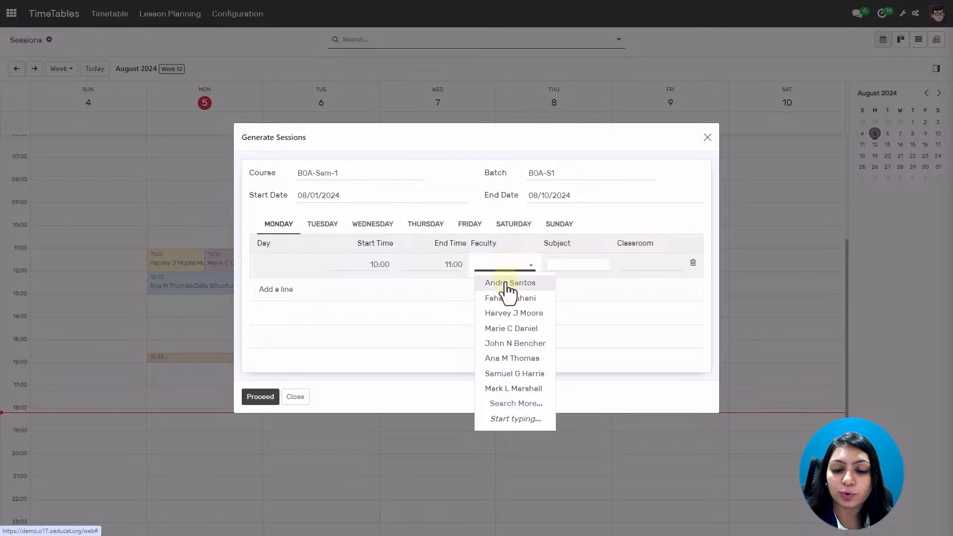
click(507, 283)
click(598, 264)
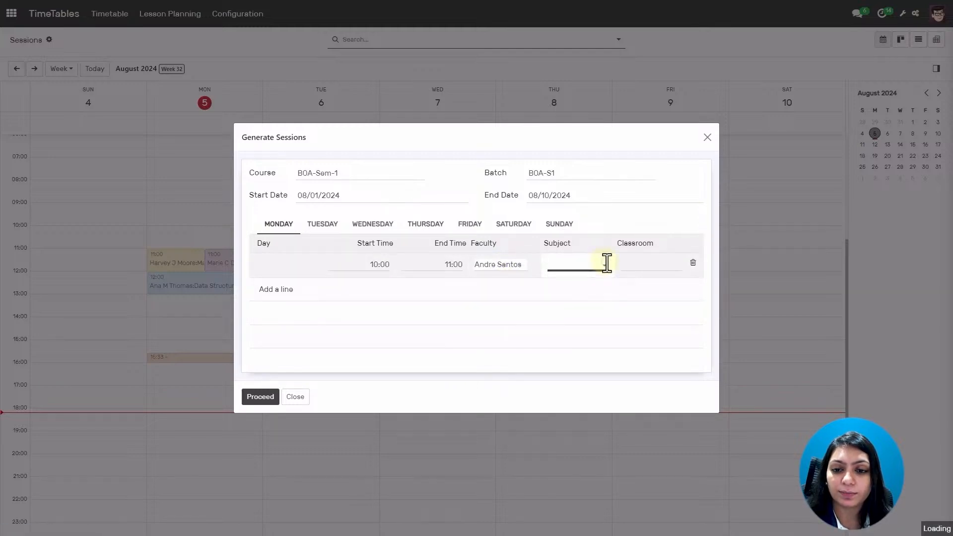
click(591, 287)
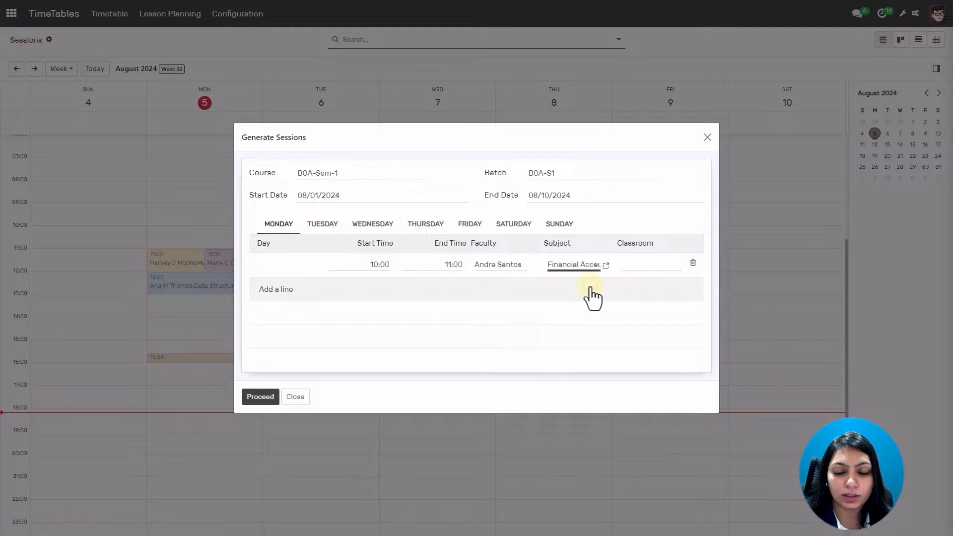
click(665, 264)
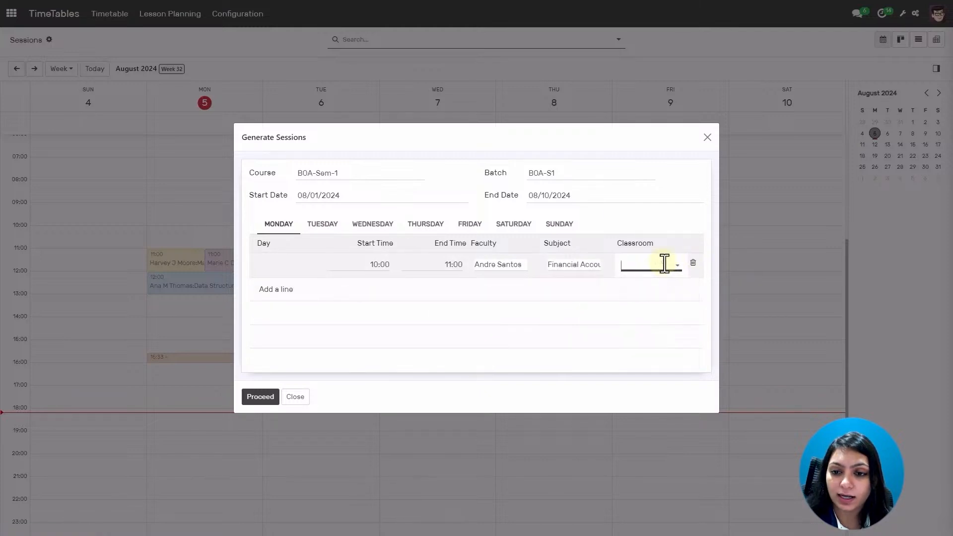
click(282, 293)
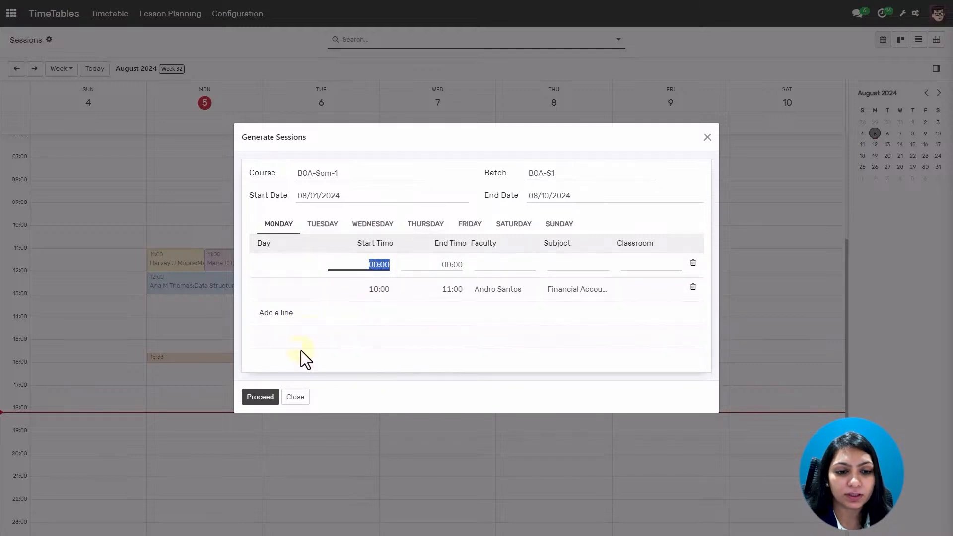
click(260, 400)
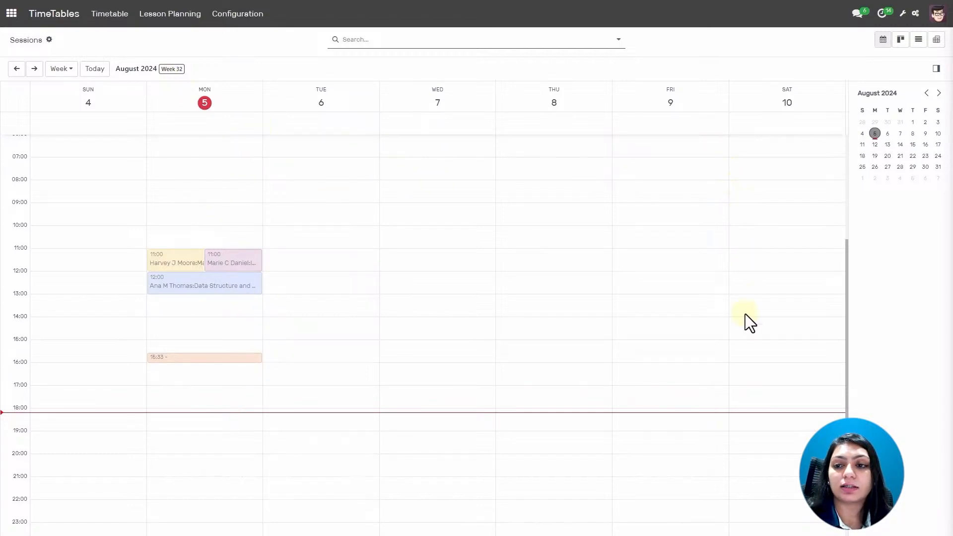
Switch the sessions calendar to Month view, then Day view, then back to Month.
scroll(87, 256, up, 3)
scroll(92, 135, down, 3)
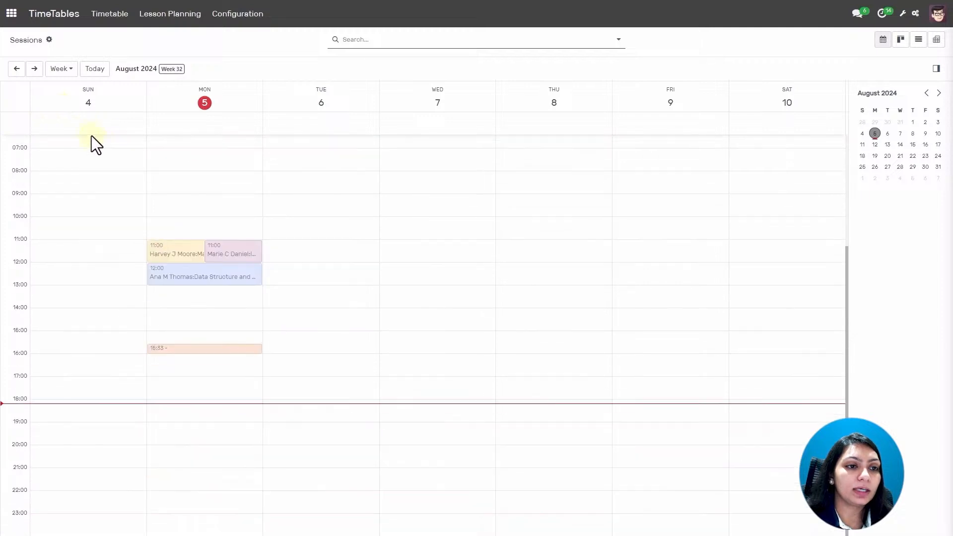
click(71, 74)
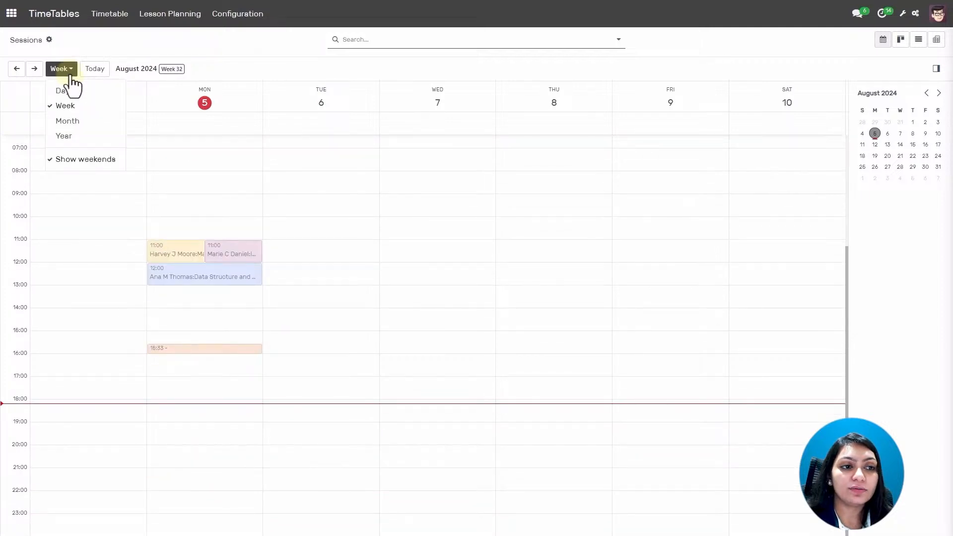
click(70, 123)
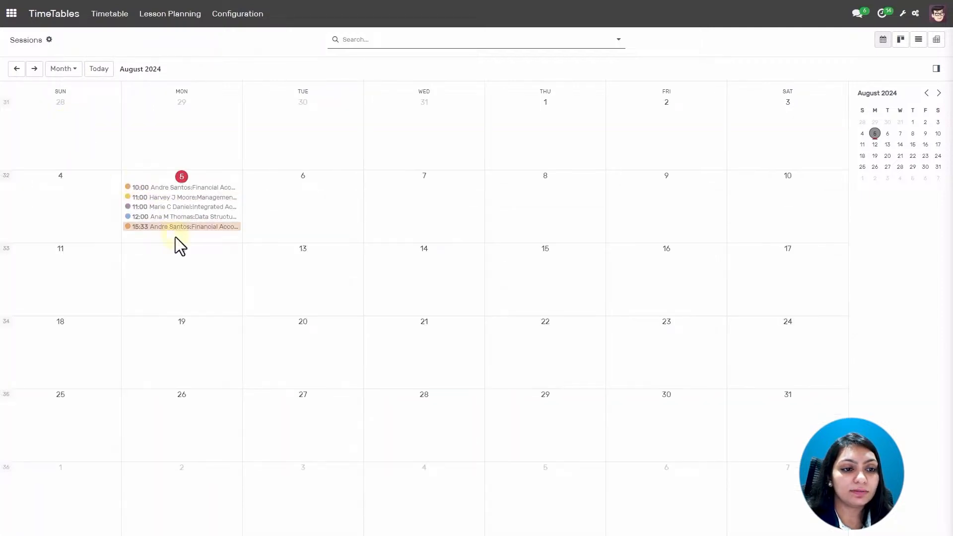
click(69, 71)
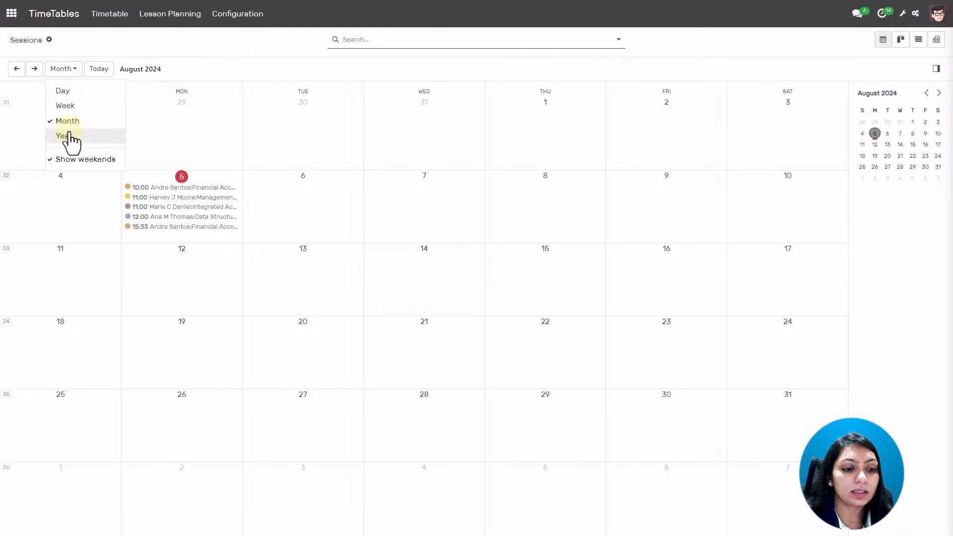
click(69, 92)
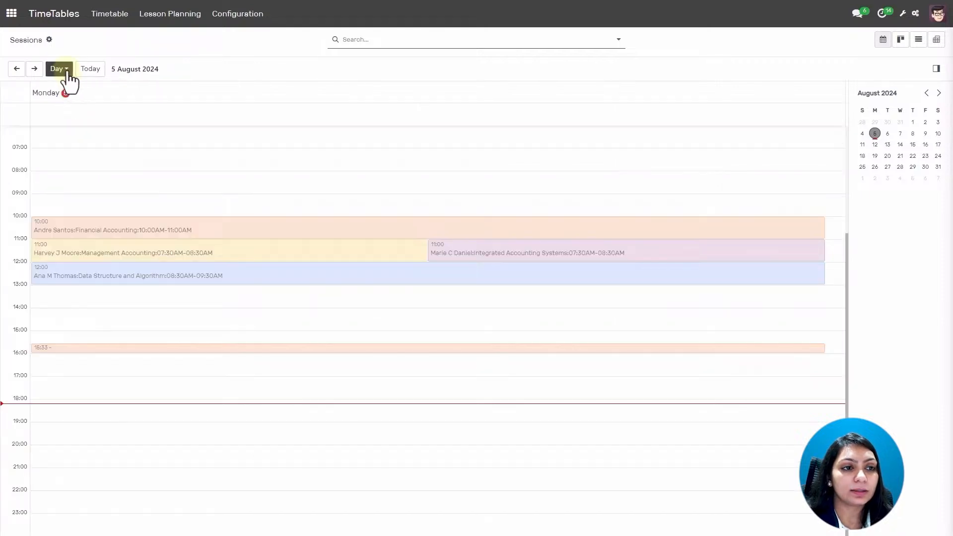
click(69, 75)
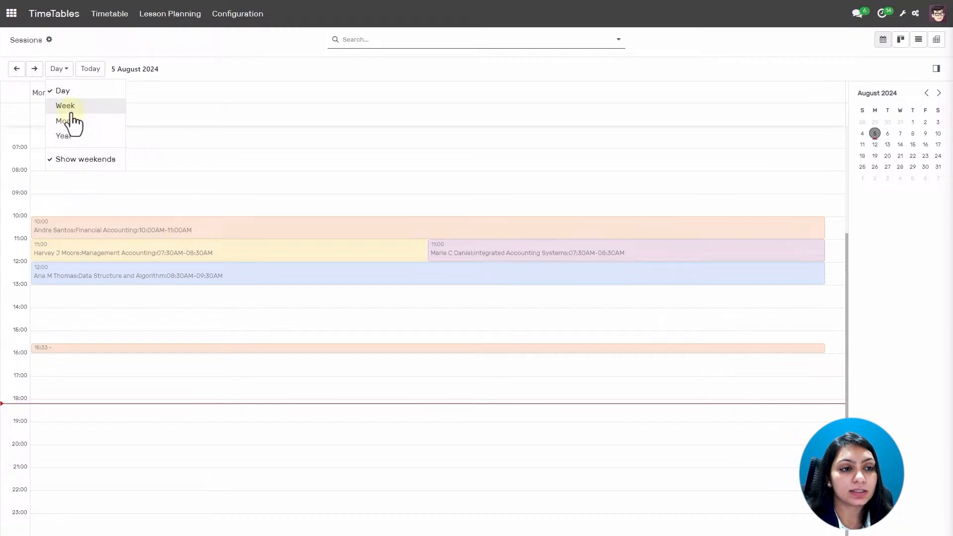
click(70, 124)
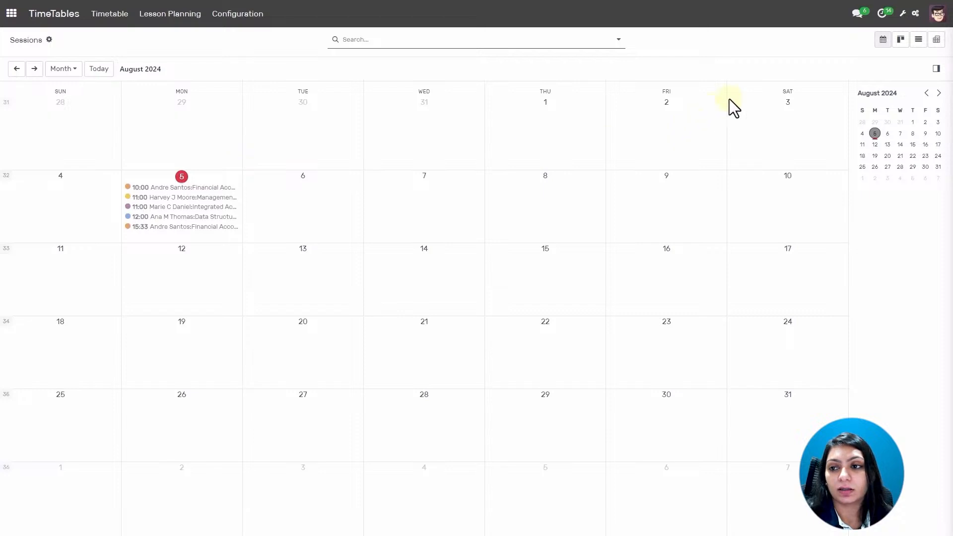
Show sessions as Kanban cards and try, then clear, a first-faculty filter.
click(902, 47)
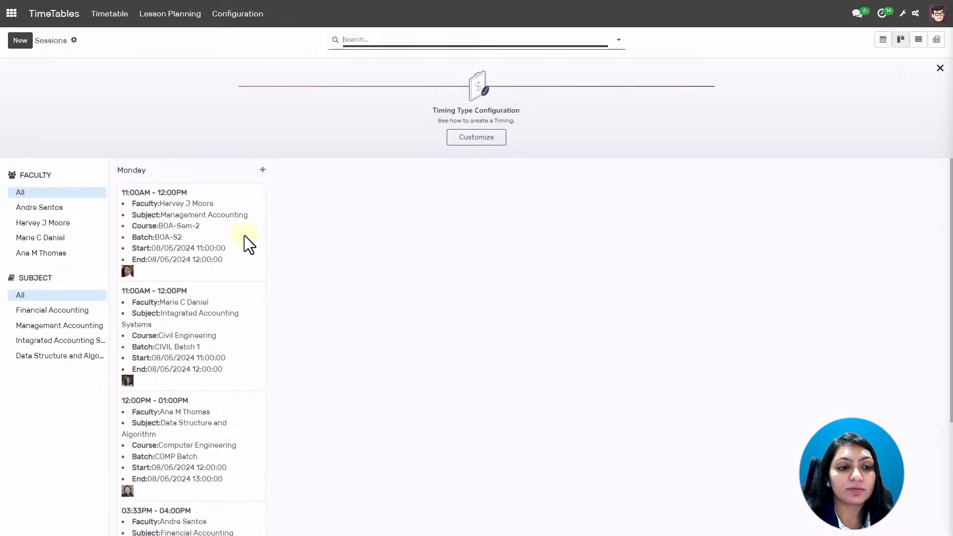
scroll(251, 262, down, 1)
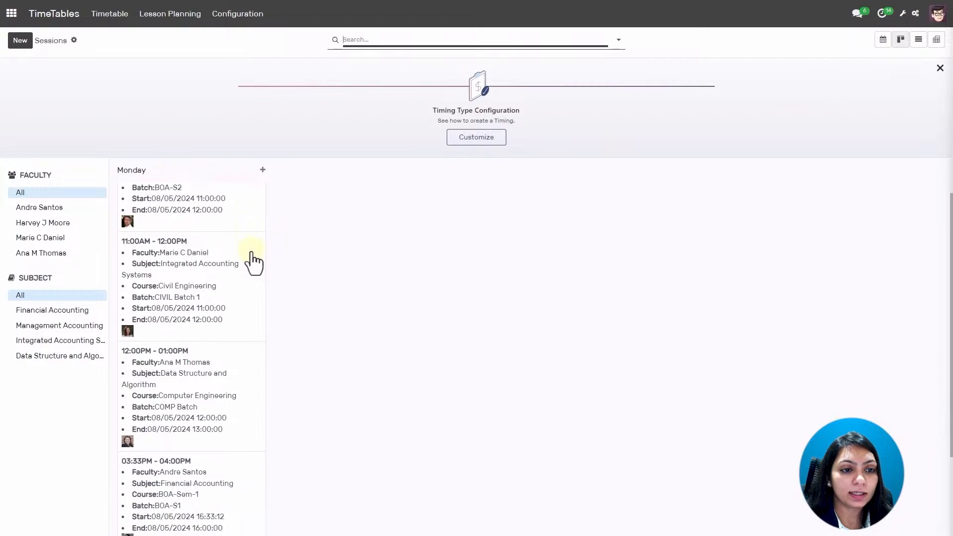
scroll(245, 266, up, 1)
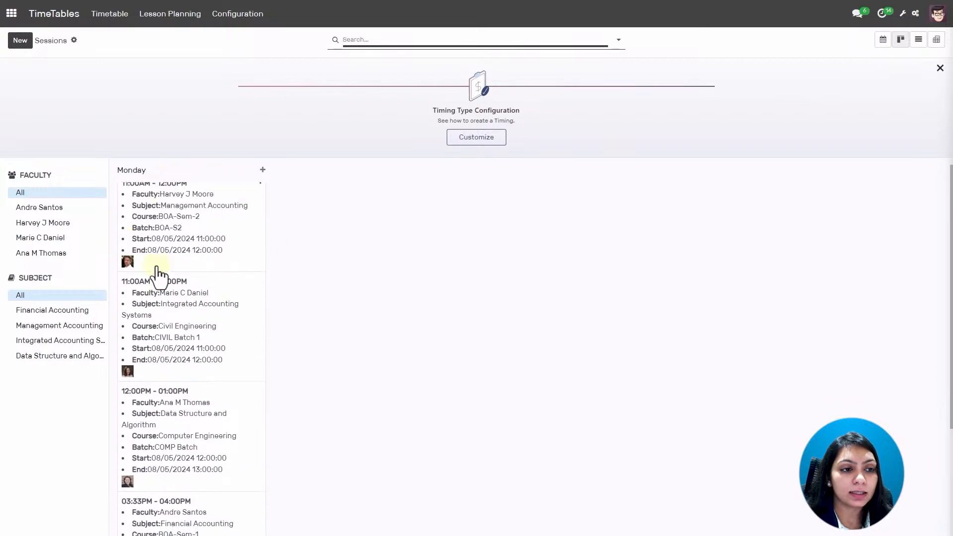
click(64, 218)
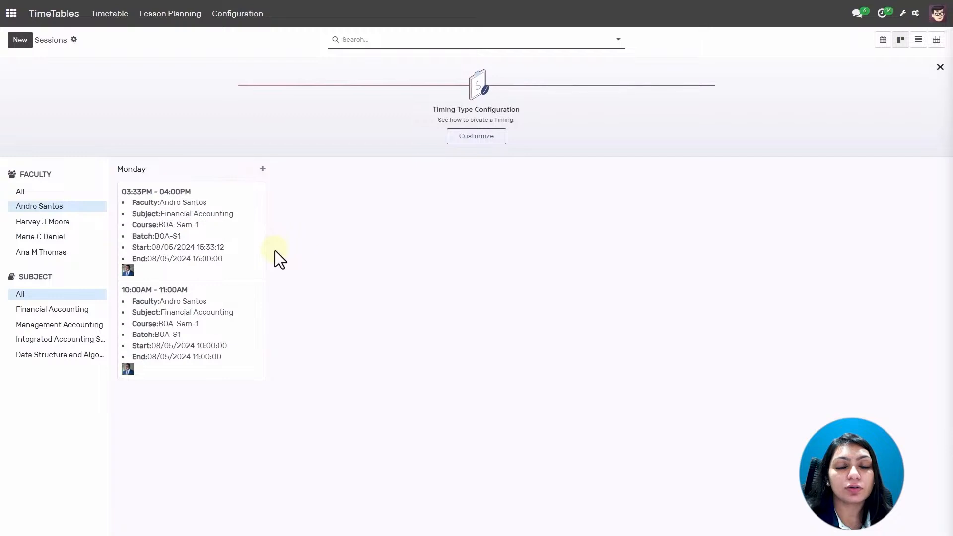
click(24, 192)
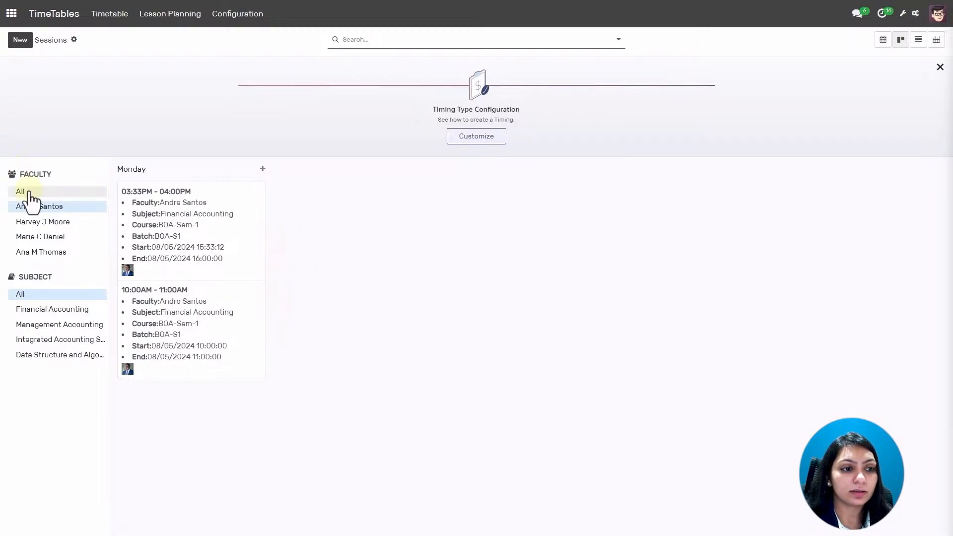
Filter to Financial Accounting sessions and view them as a list, then a pivot table.
click(59, 310)
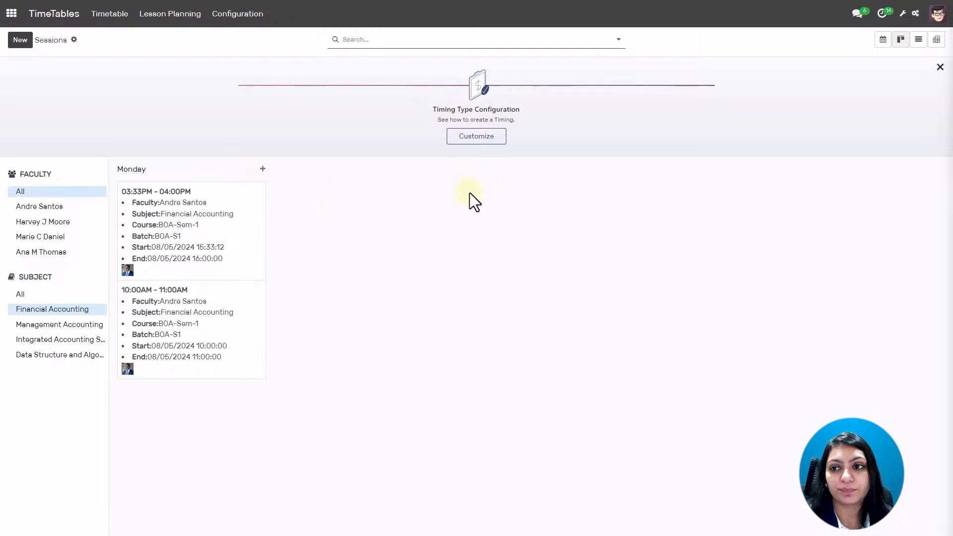
click(919, 42)
click(936, 40)
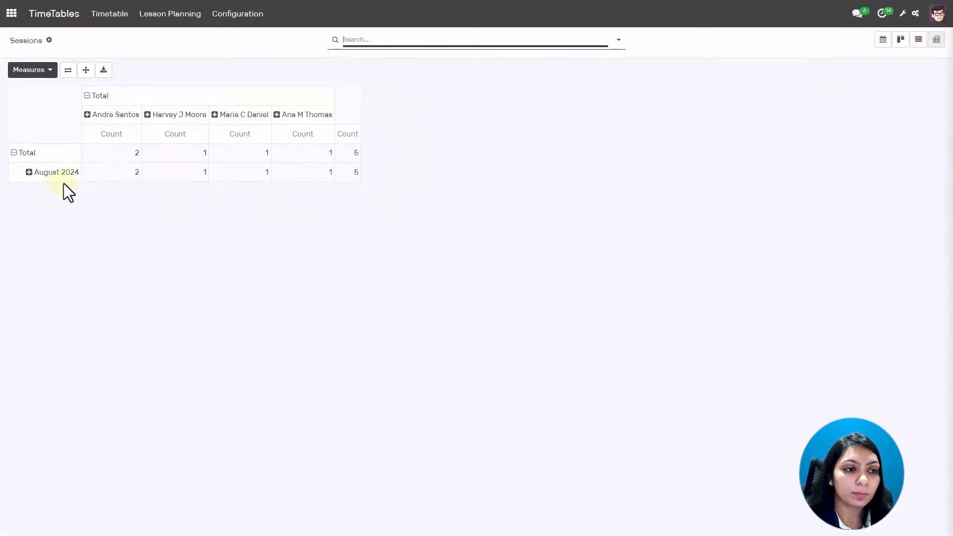
Reopen the sessions calendar, then go to the apps home screen.
click(884, 40)
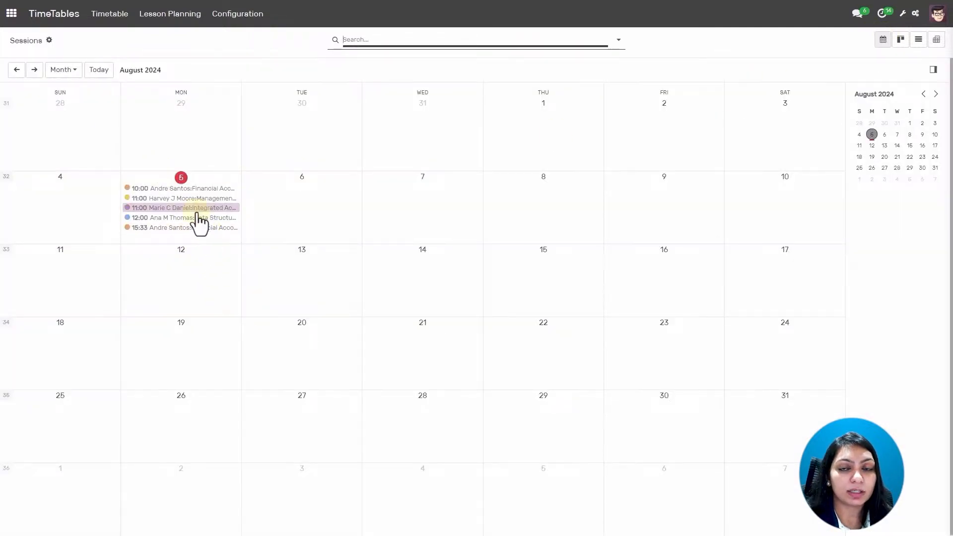
click(15, 15)
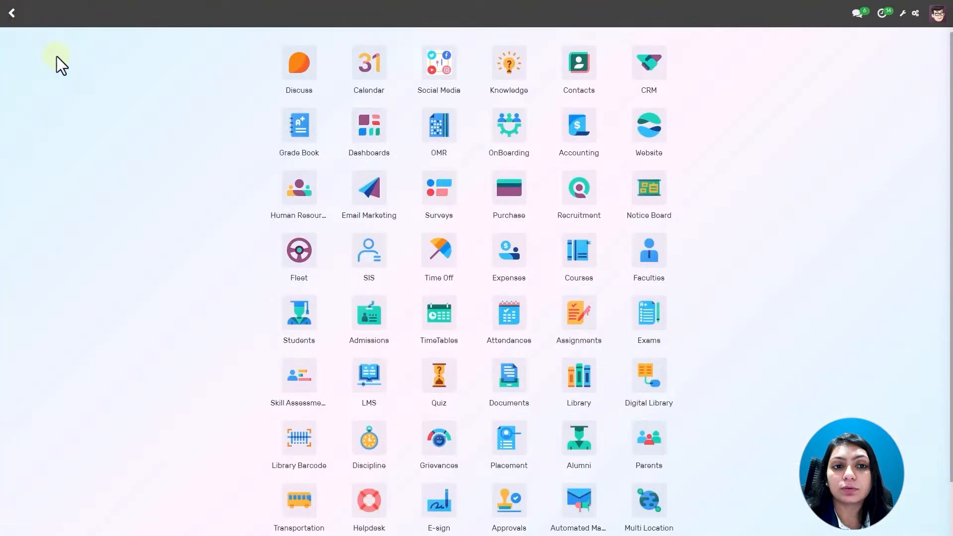
click(299, 70)
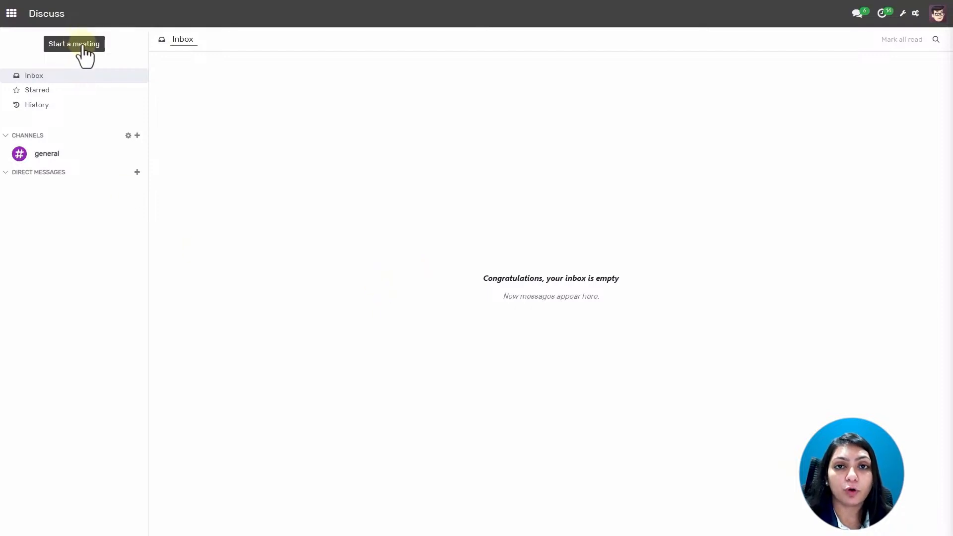
click(12, 13)
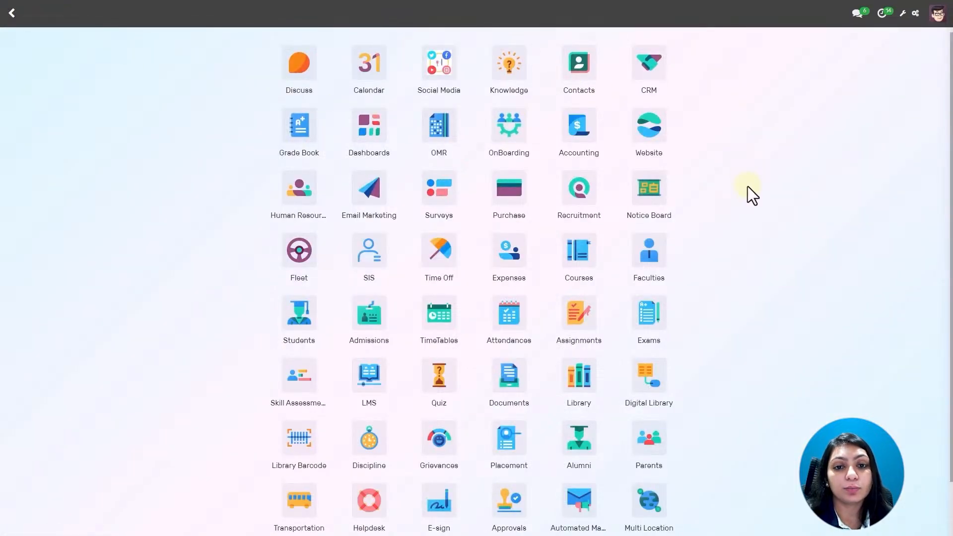
scroll(755, 209, down, 1)
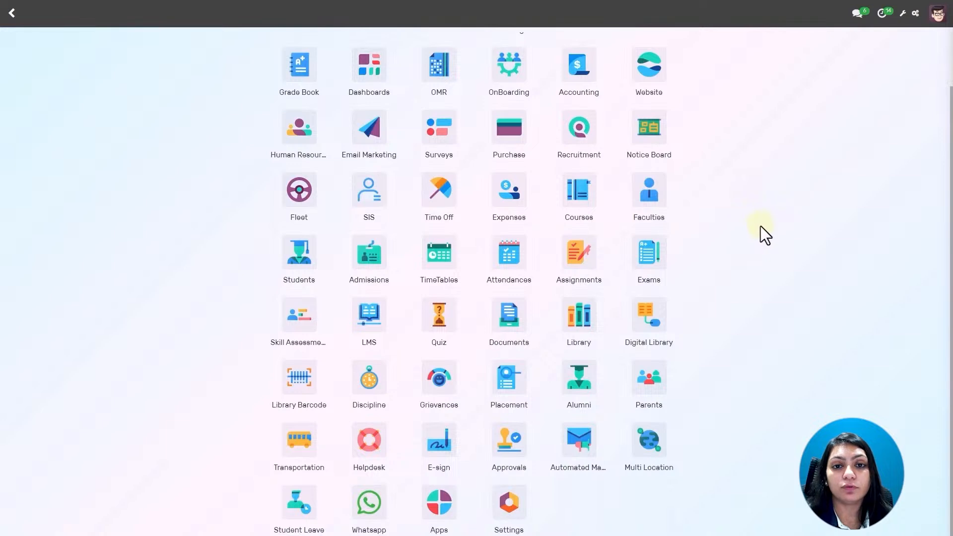
scroll(765, 257, up, 1)
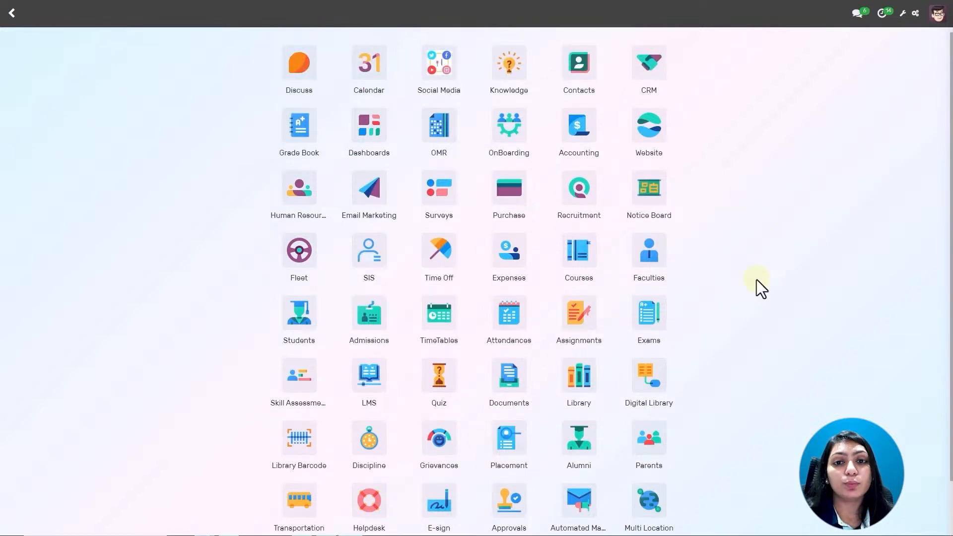